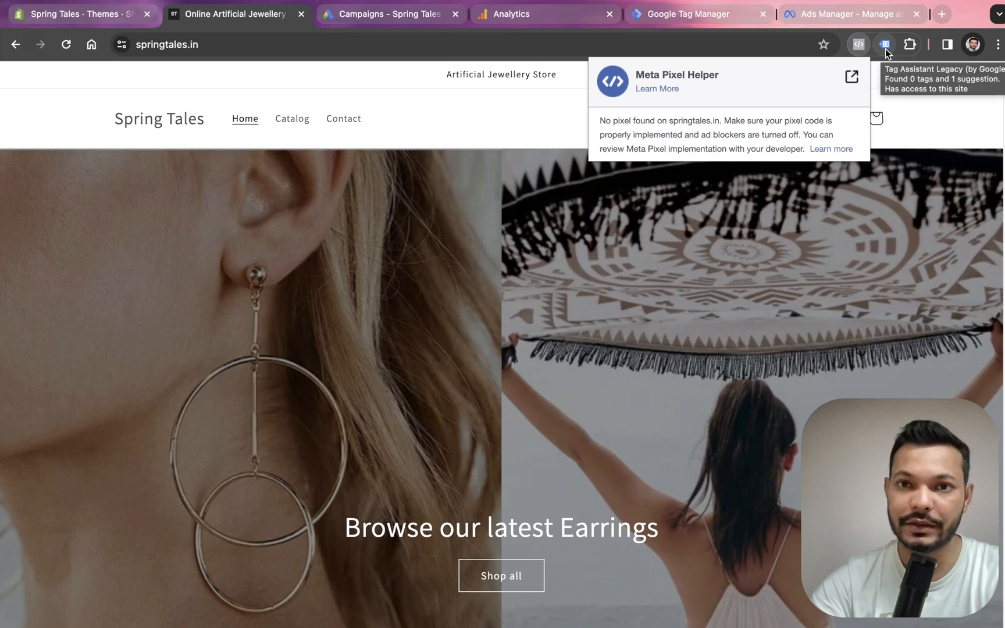
# Check the reloaded Spring Tales storefront for a Meta pixel and Google tags with Meta Pixel Helper and Tag Assistant Legacy.
pyautogui.click(884, 48)
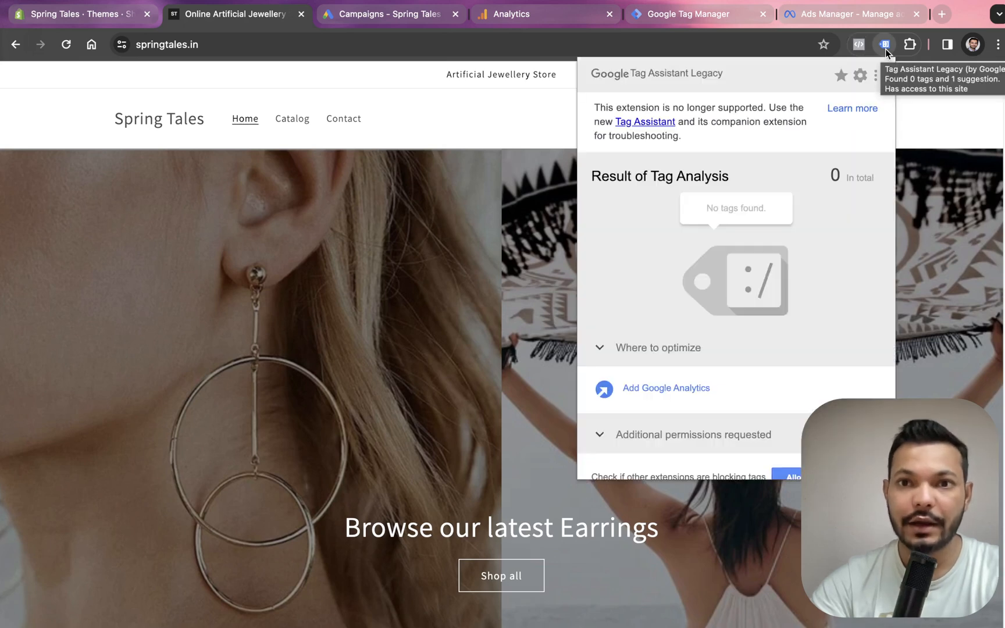
pyautogui.click(919, 119)
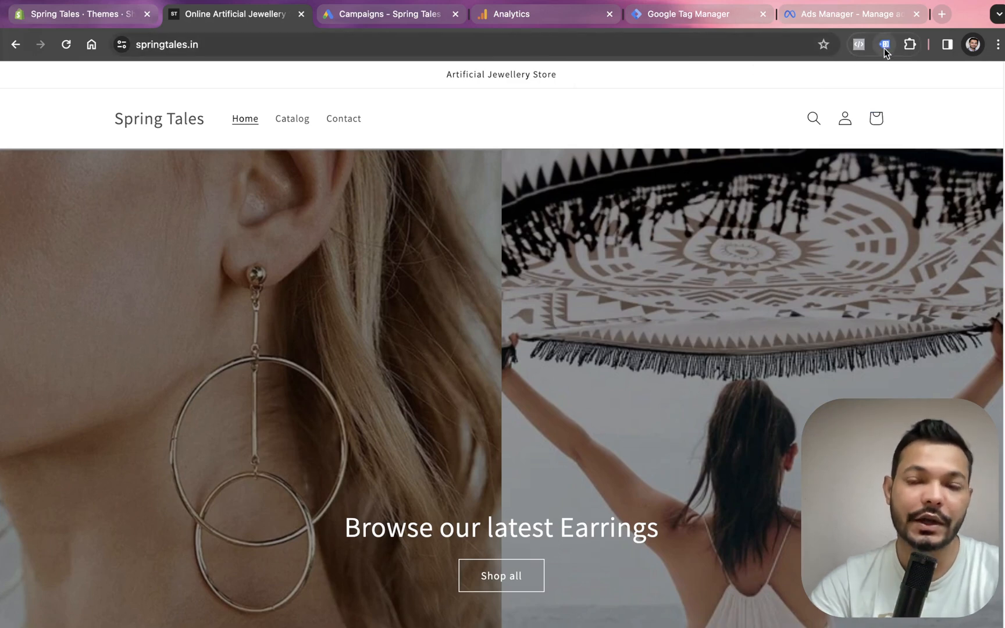
pyautogui.click(62, 50)
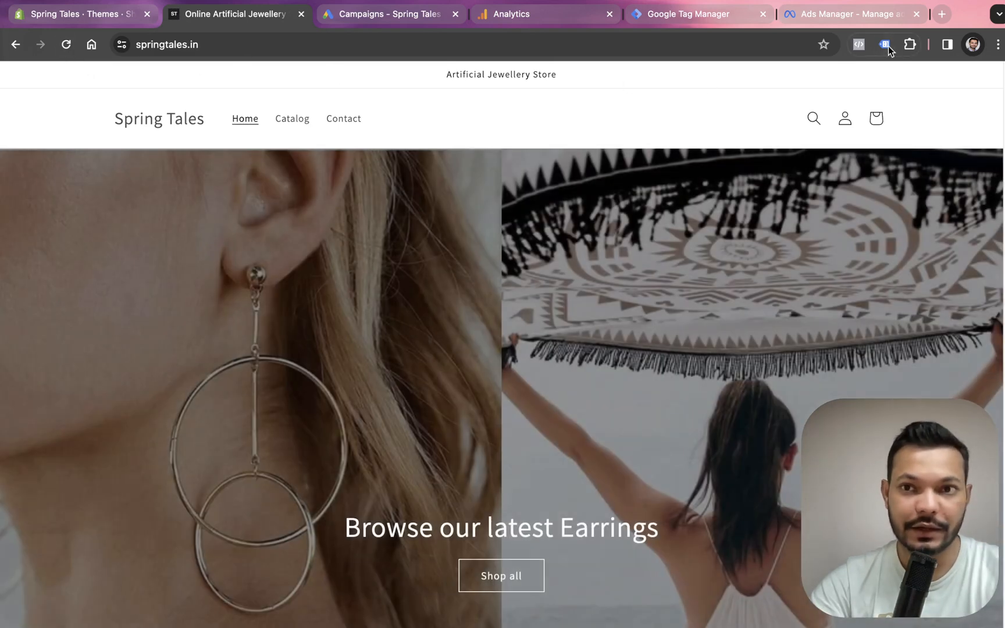
pyautogui.click(884, 45)
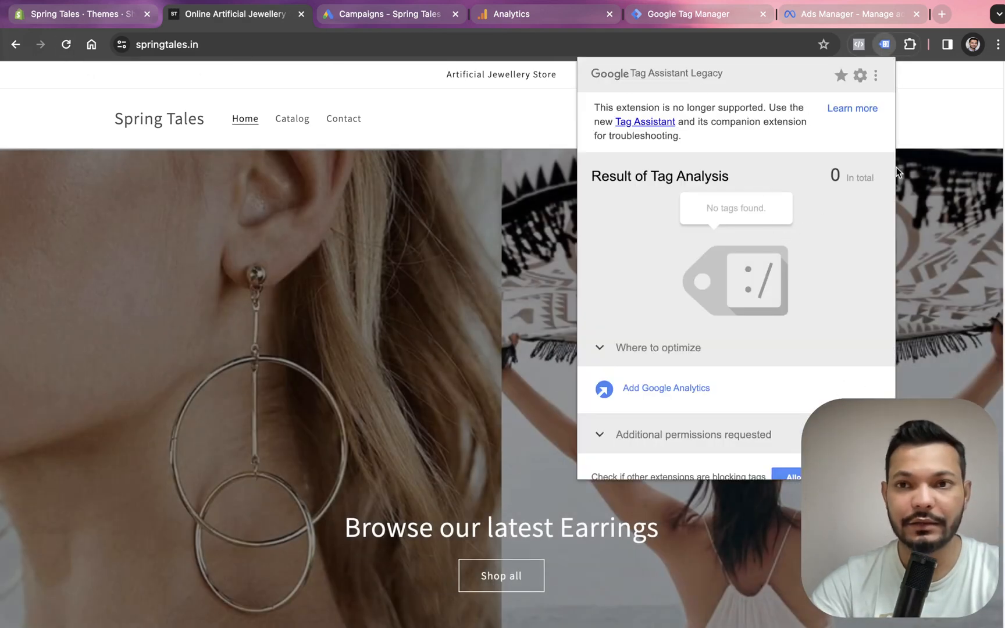
pyautogui.click(941, 124)
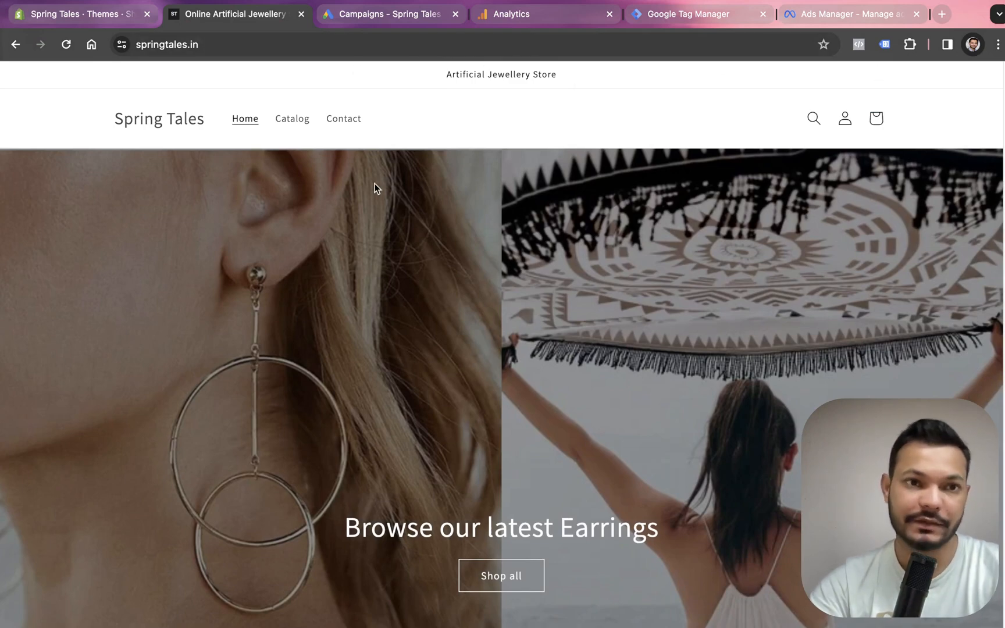
pyautogui.click(853, 53)
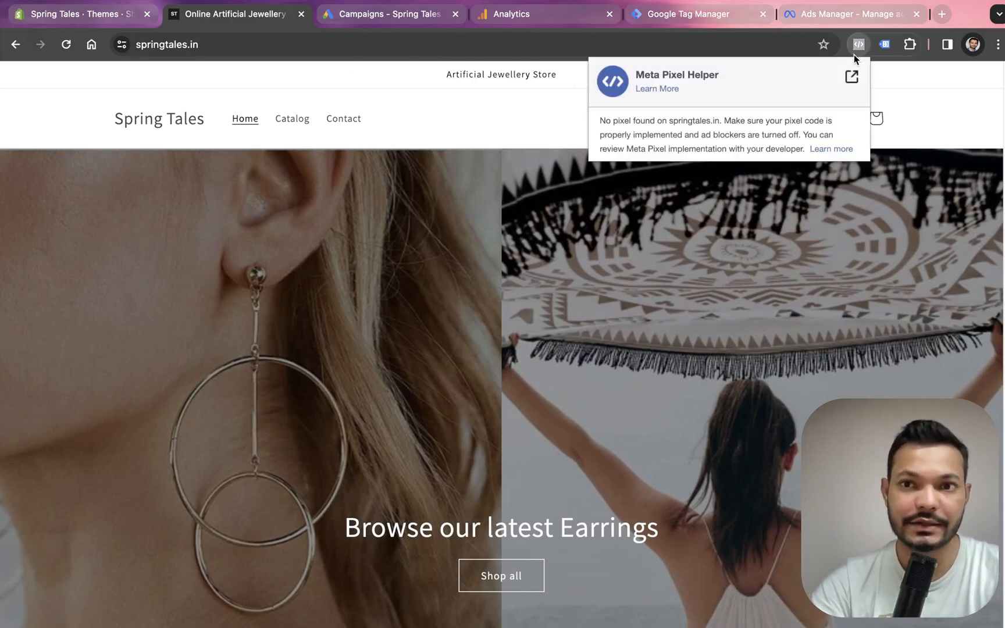
pyautogui.click(875, 51)
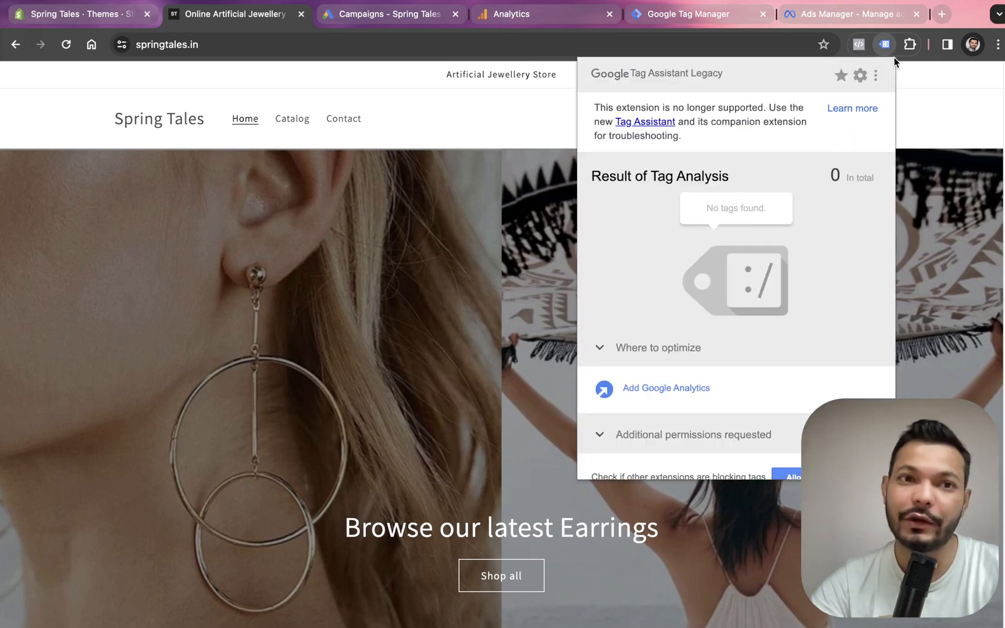
pyautogui.click(938, 84)
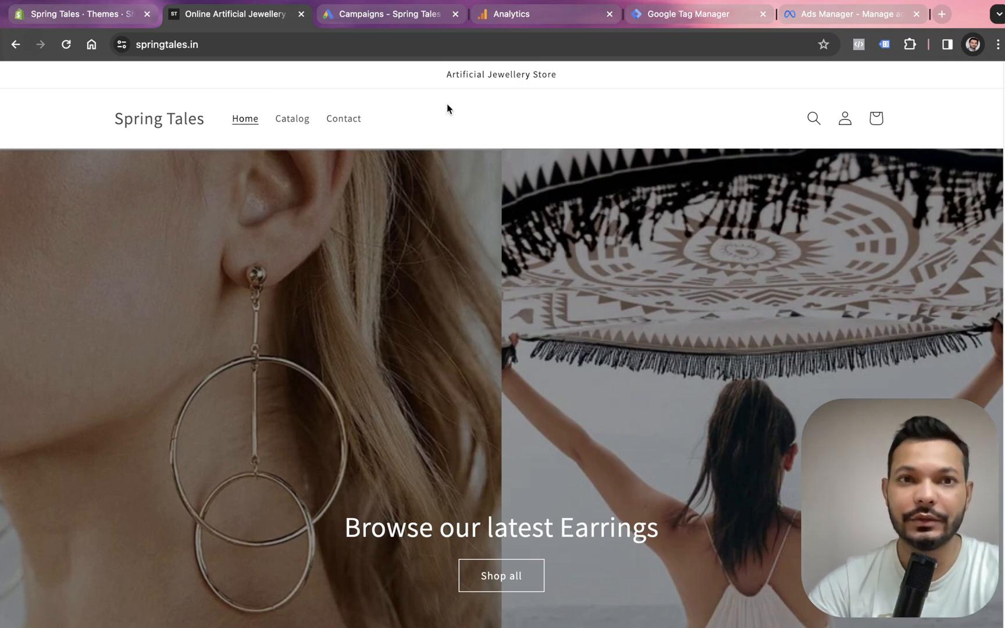
# Review the Google Ads campaigns, the Analytics data streams and the Meta Ads Manager campaigns alongside the Spring Tales storefront.
pyautogui.click(397, 24)
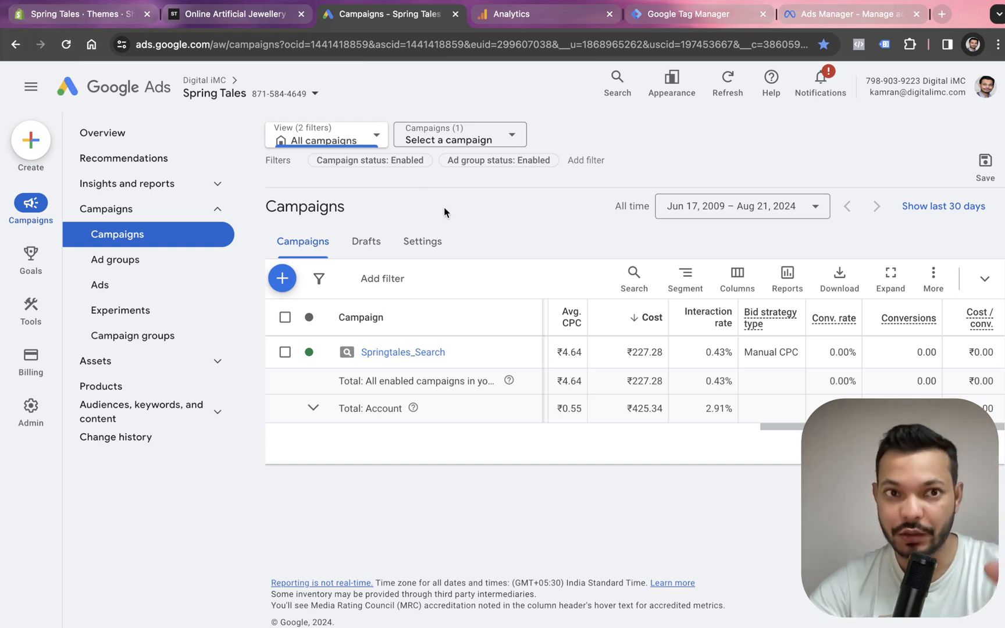
pyautogui.click(246, 16)
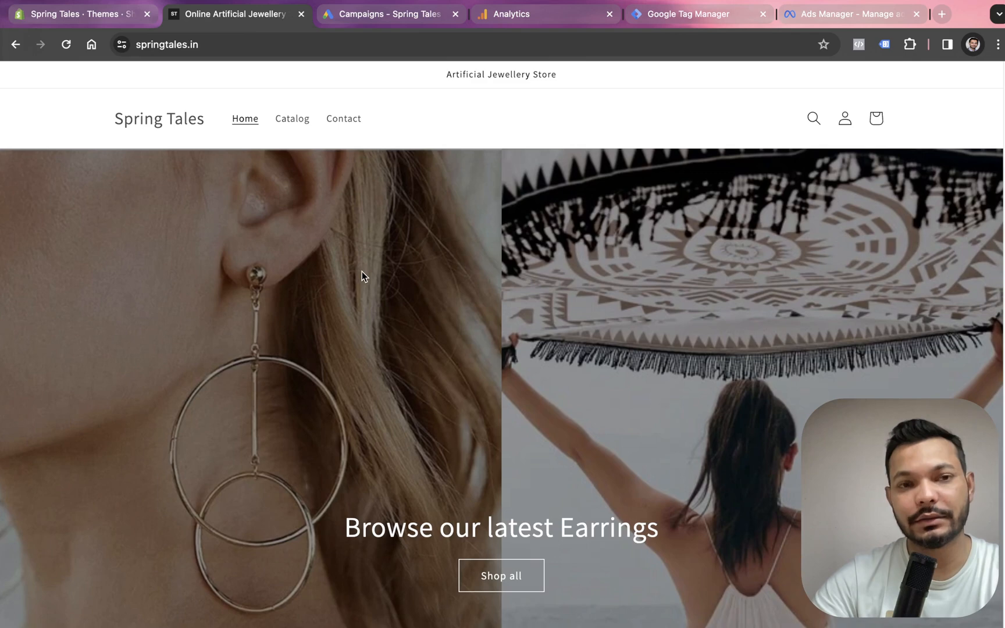
pyautogui.click(411, 19)
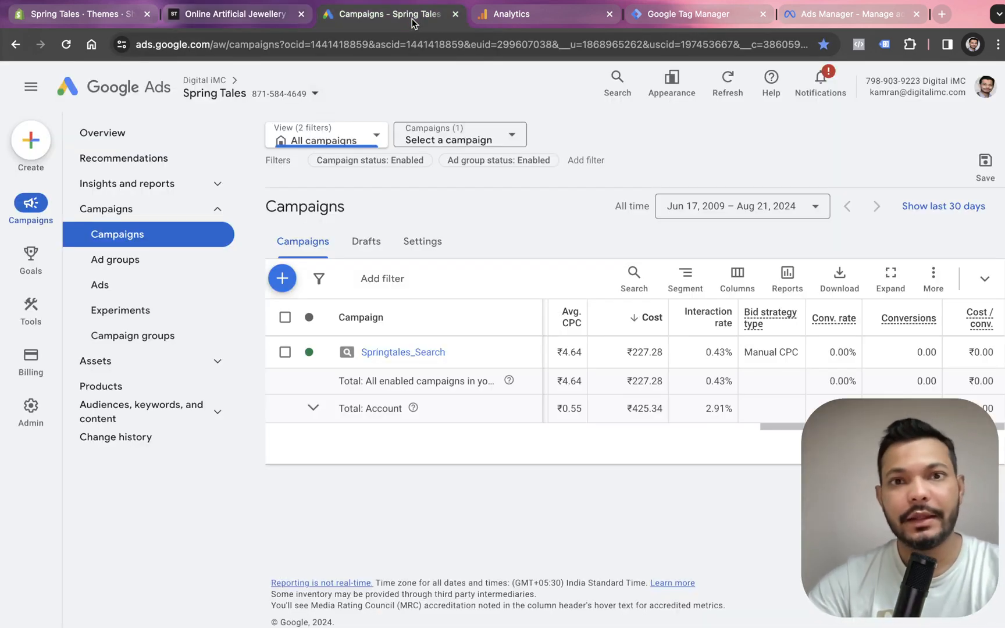
pyautogui.click(521, 19)
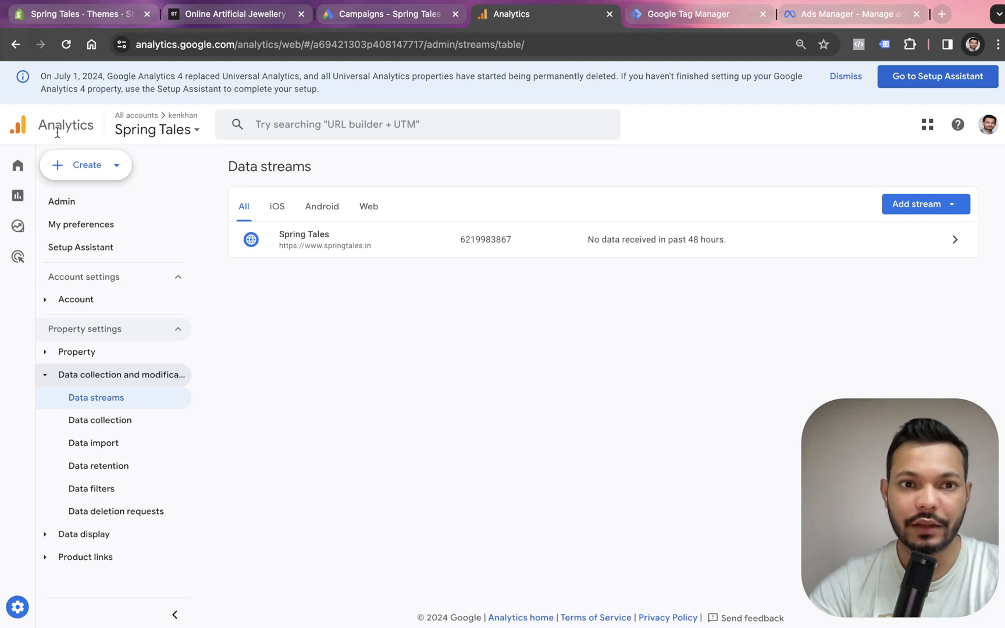
pyautogui.click(13, 48)
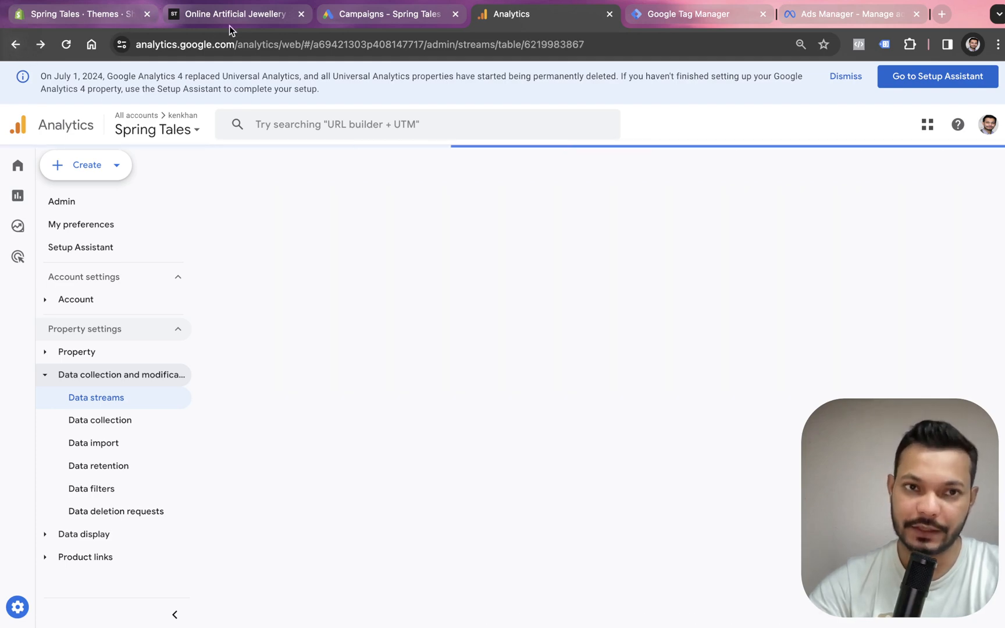
pyautogui.click(228, 20)
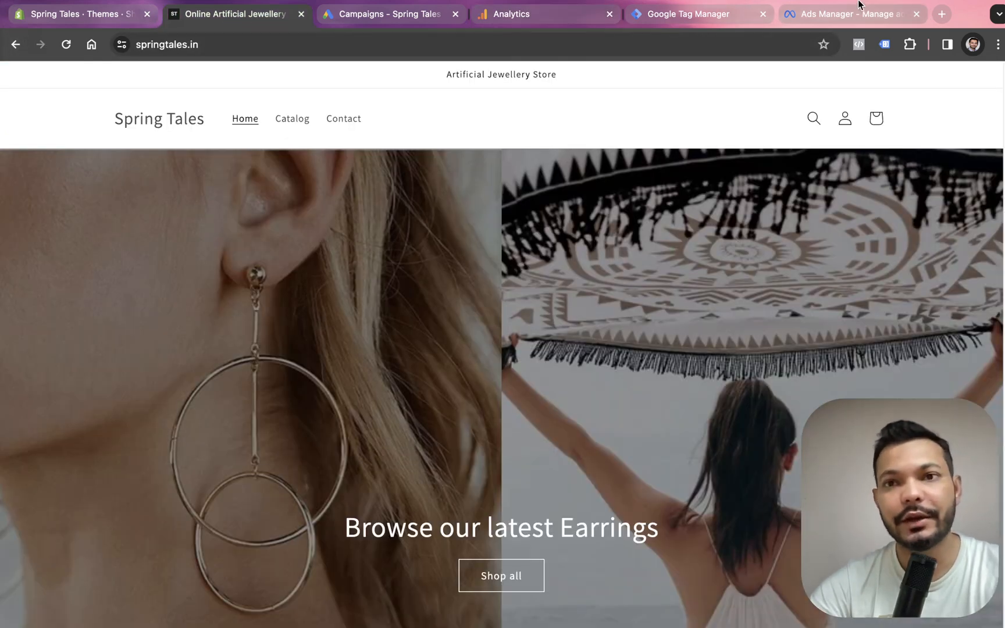
pyautogui.click(857, 22)
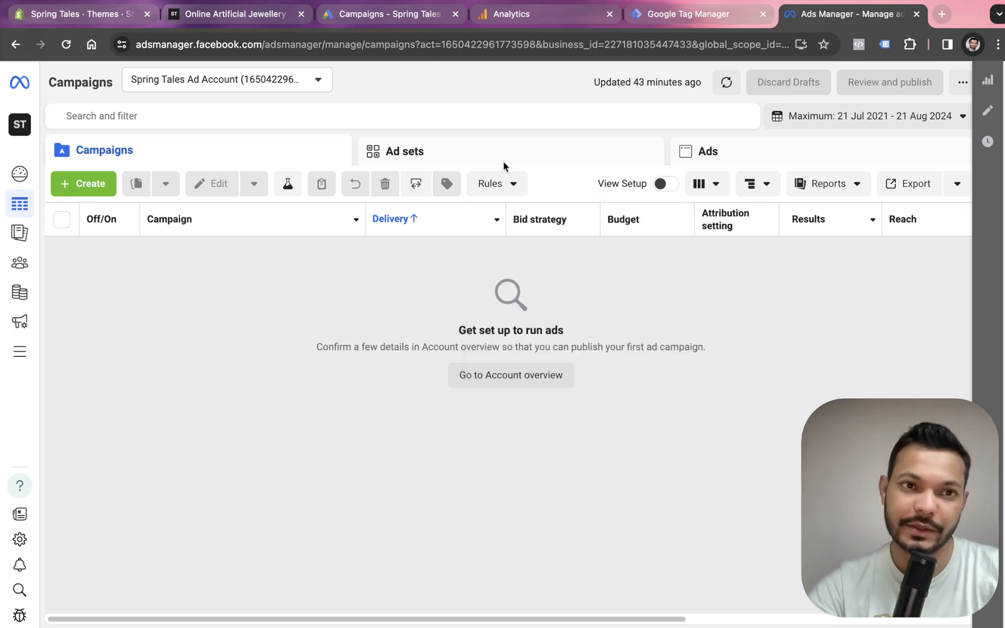
pyautogui.click(243, 17)
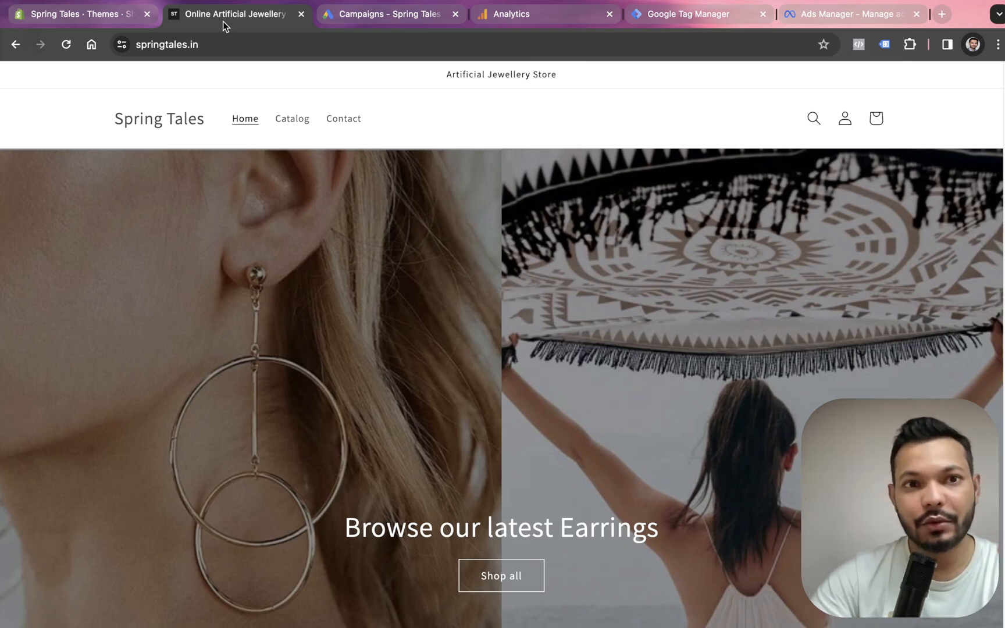
pyautogui.click(340, 14)
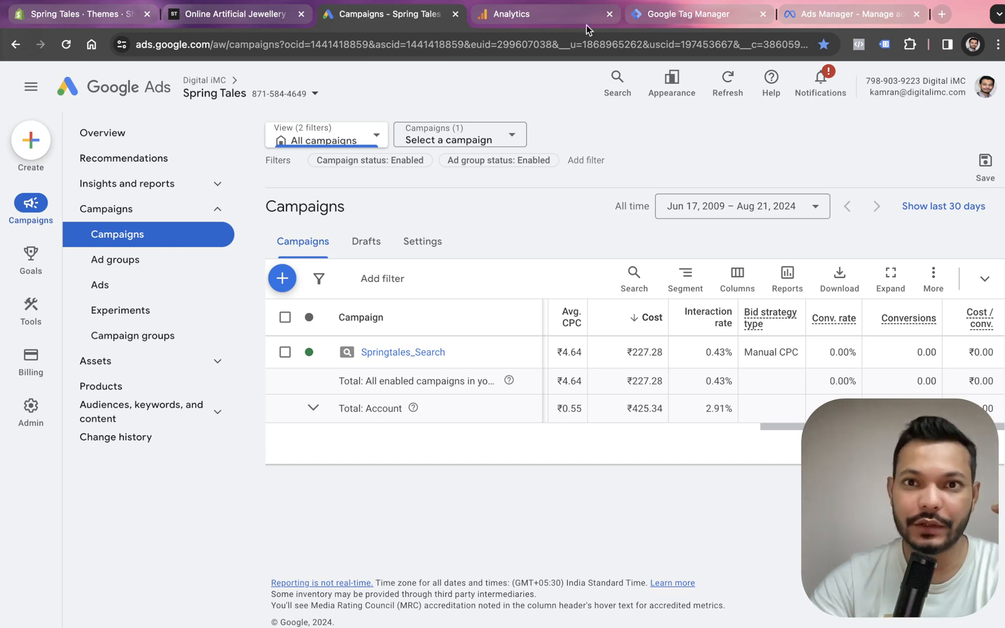
# Switch to Google Tag Manager and examine the container's installation snippets alongside the Shopify themes page and the ad platforms.
pyautogui.moveTo(660, 23); pyautogui.dragTo(250, 18)
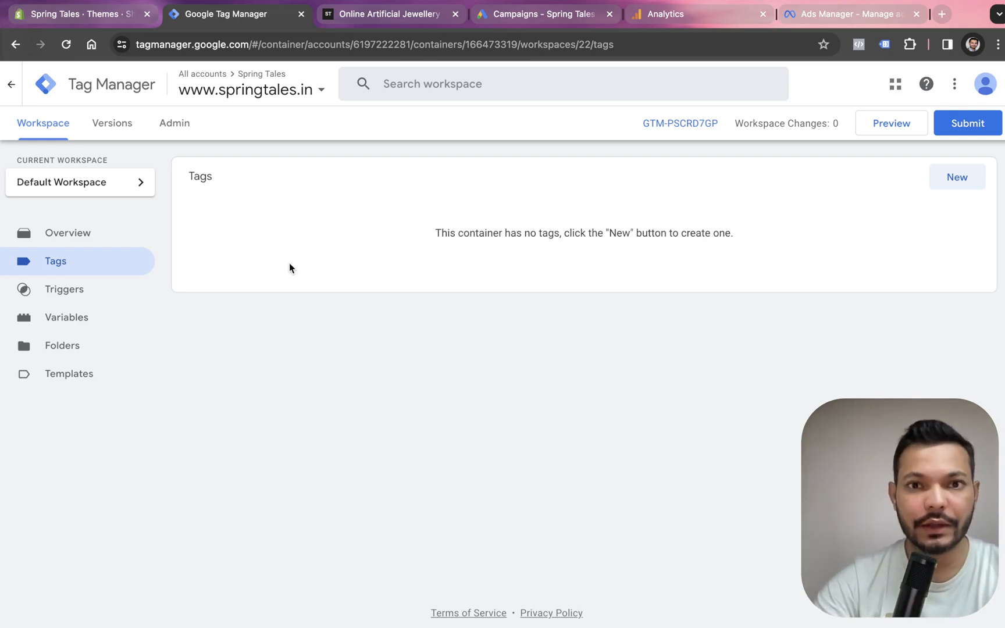
pyautogui.click(673, 128)
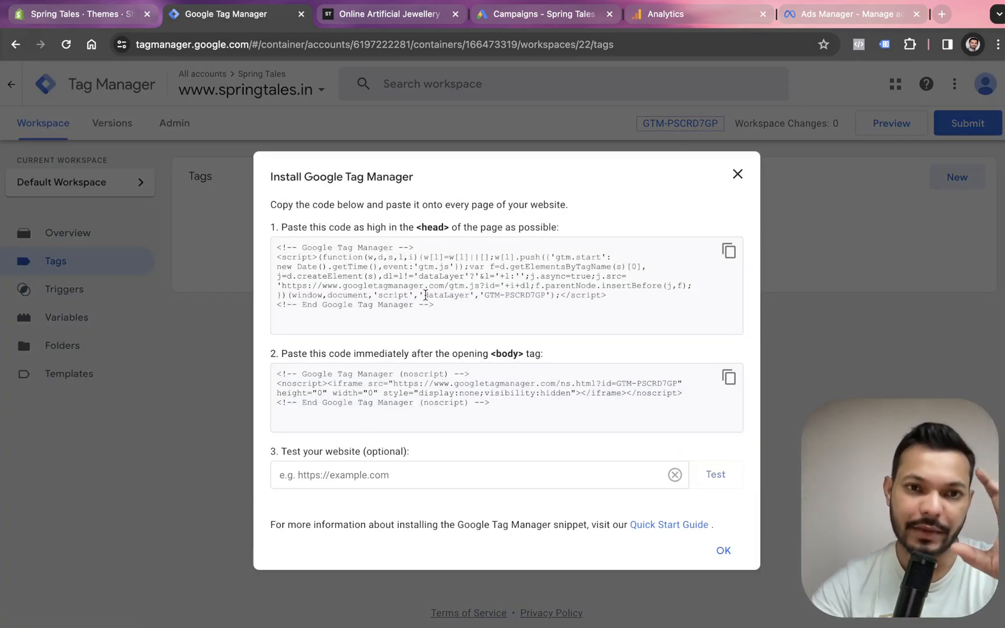
pyautogui.click(107, 20)
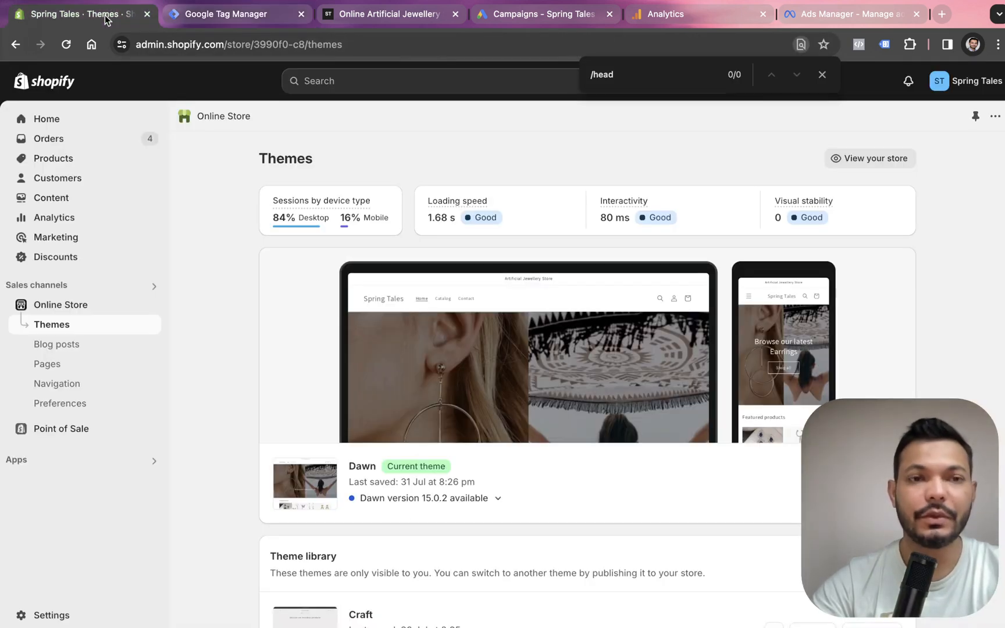
pyautogui.click(502, 19)
pyautogui.click(634, 19)
pyautogui.click(813, 20)
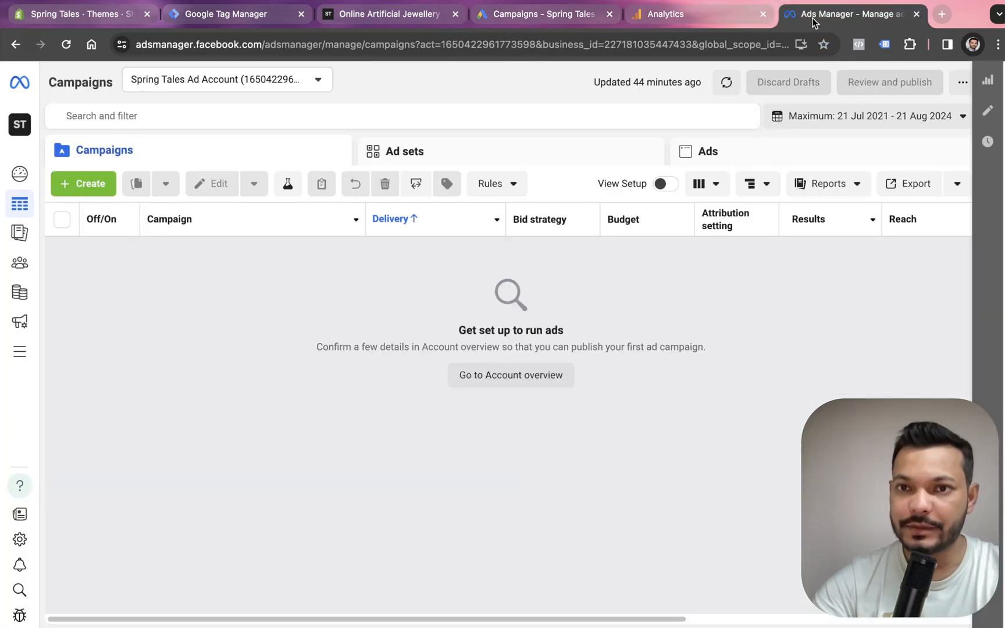
pyautogui.click(264, 22)
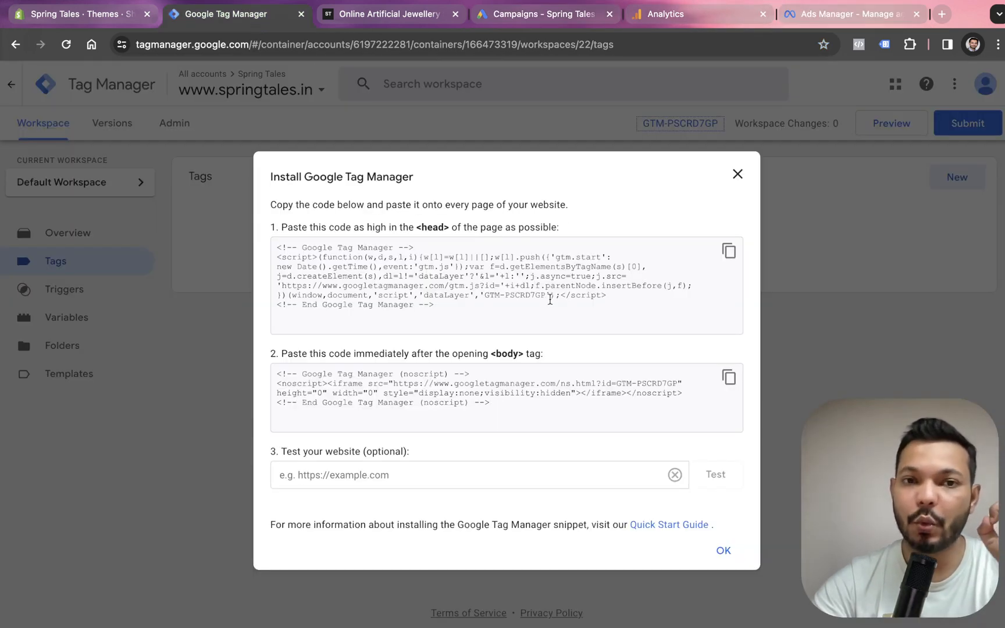
pyautogui.click(71, 10)
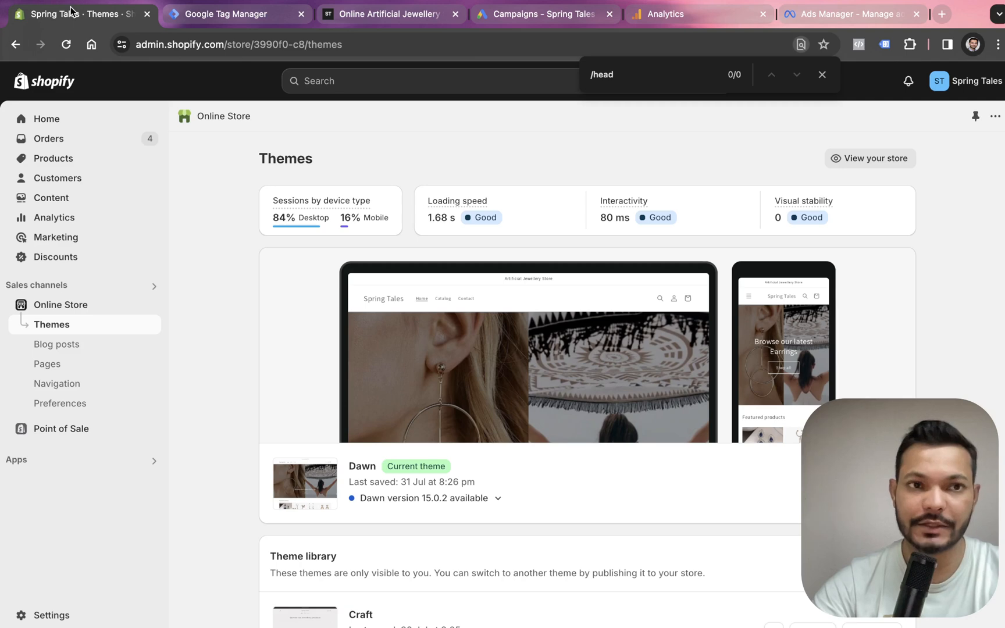
pyautogui.click(192, 11)
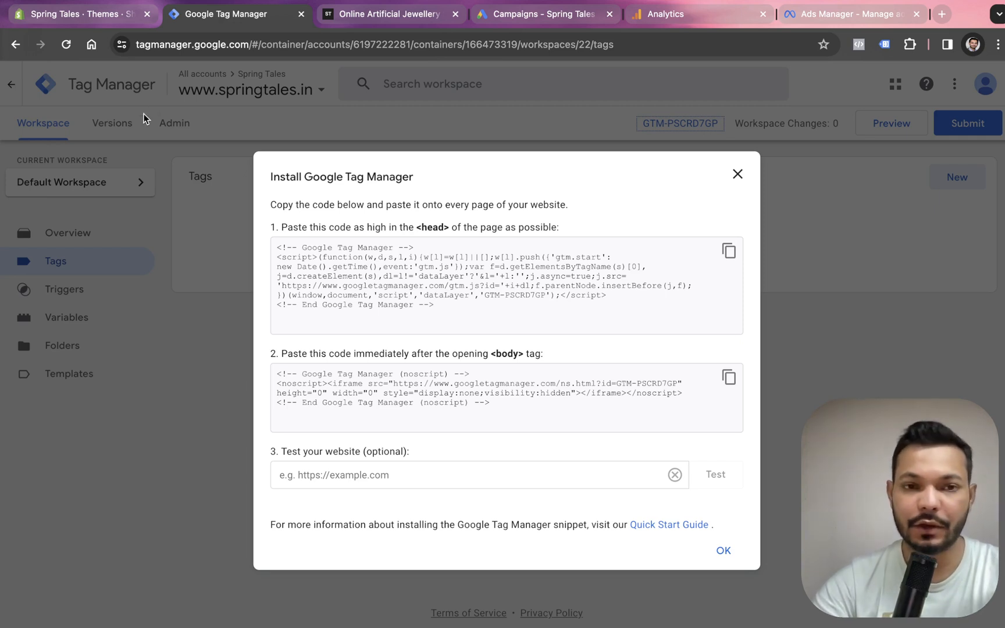
pyautogui.click(736, 173)
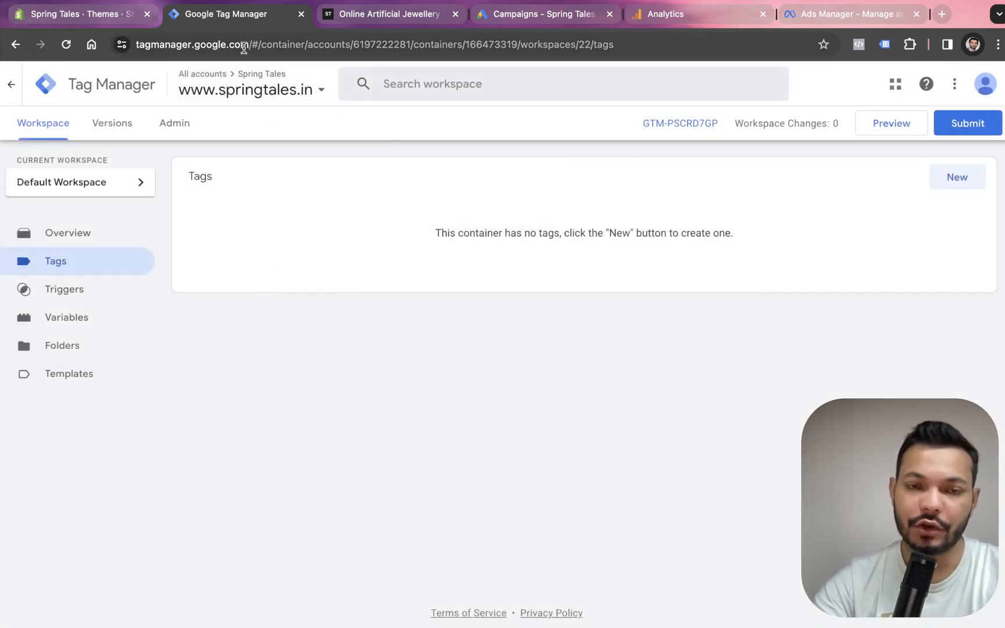
# Reopen the container's installation snippets in Google Tag Manager and place the storefront's browser tab directly beside the Shopify one.
pyautogui.click(678, 123)
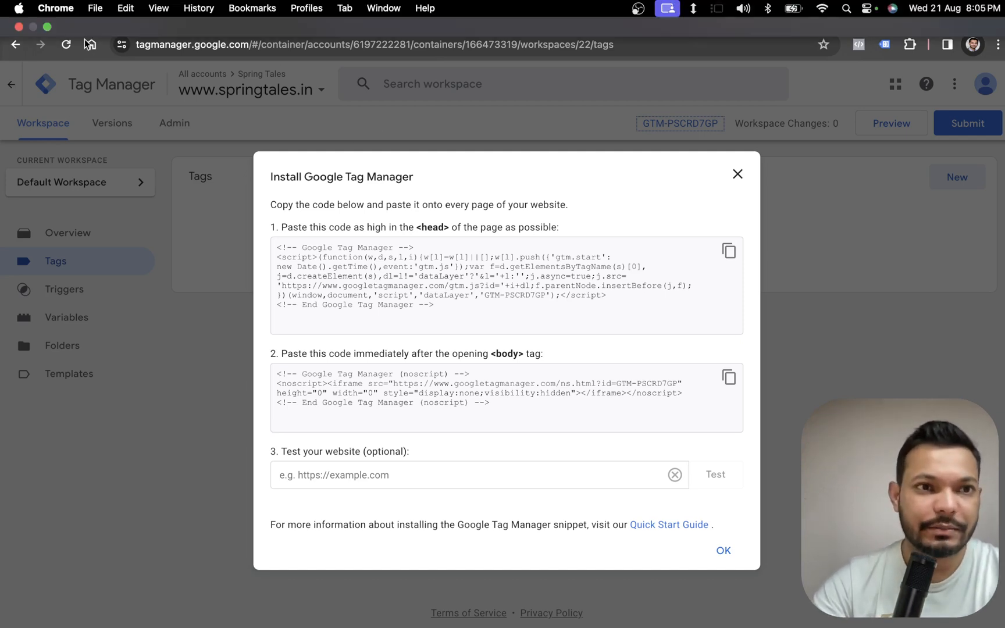
pyautogui.click(99, 18)
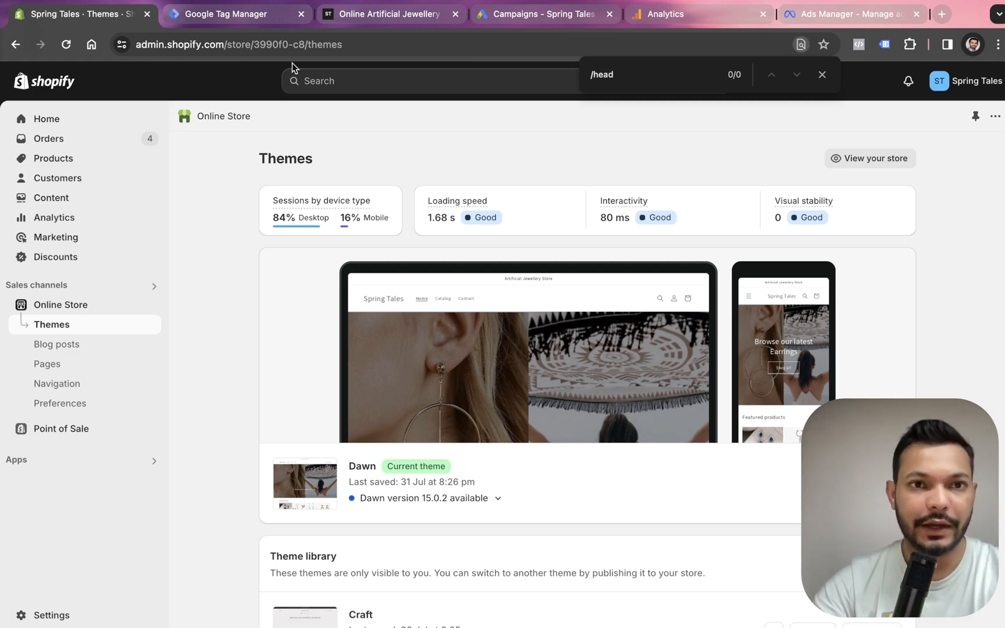
pyautogui.moveTo(345, 21); pyautogui.dragTo(195, 23)
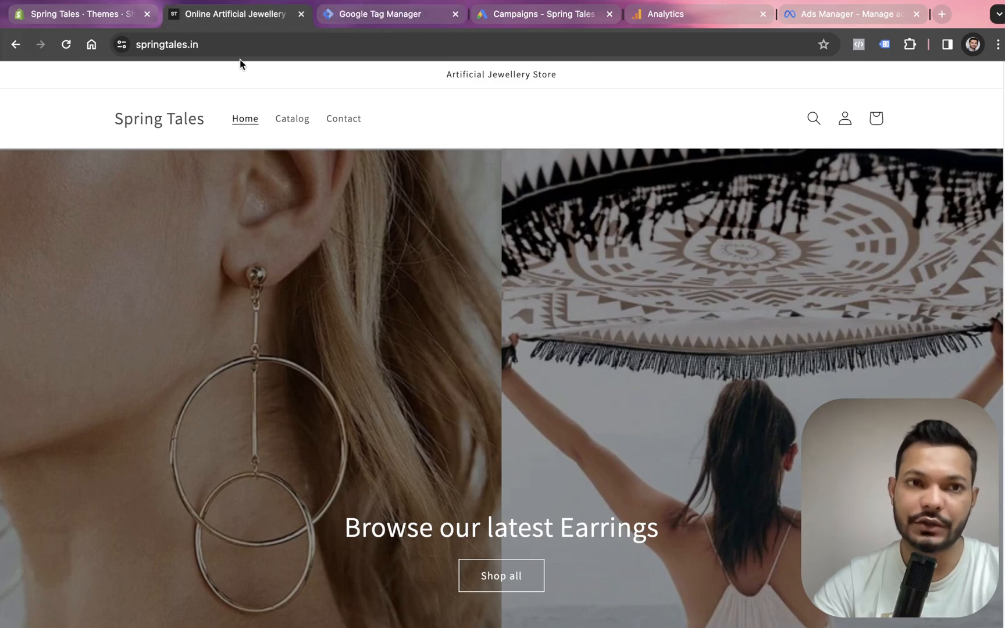
# Switch to Shopify and open the code of the current Dawn theme for editing.
pyautogui.click(110, 23)
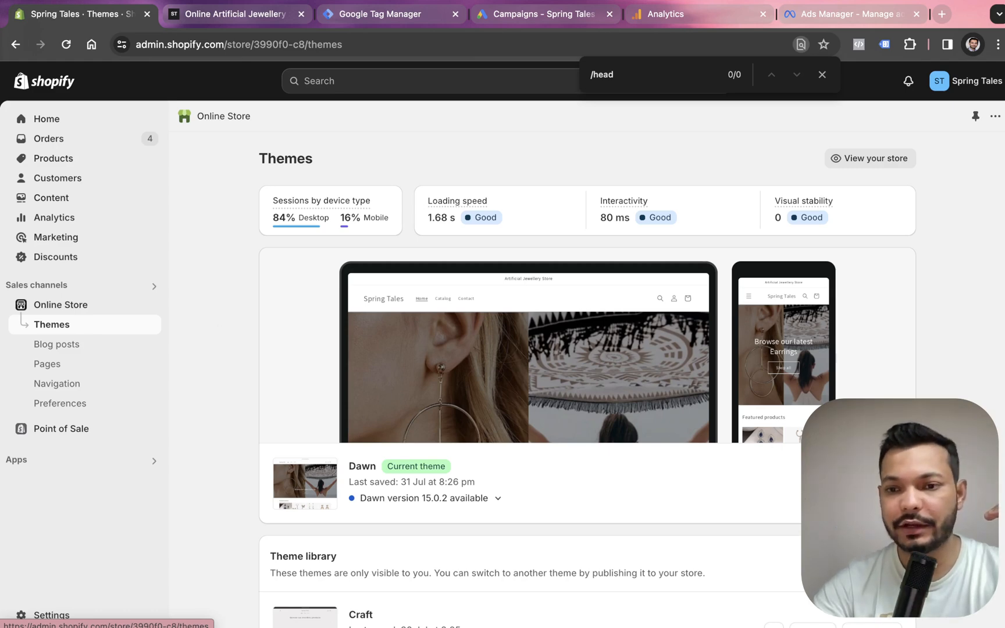
pyautogui.click(826, 483)
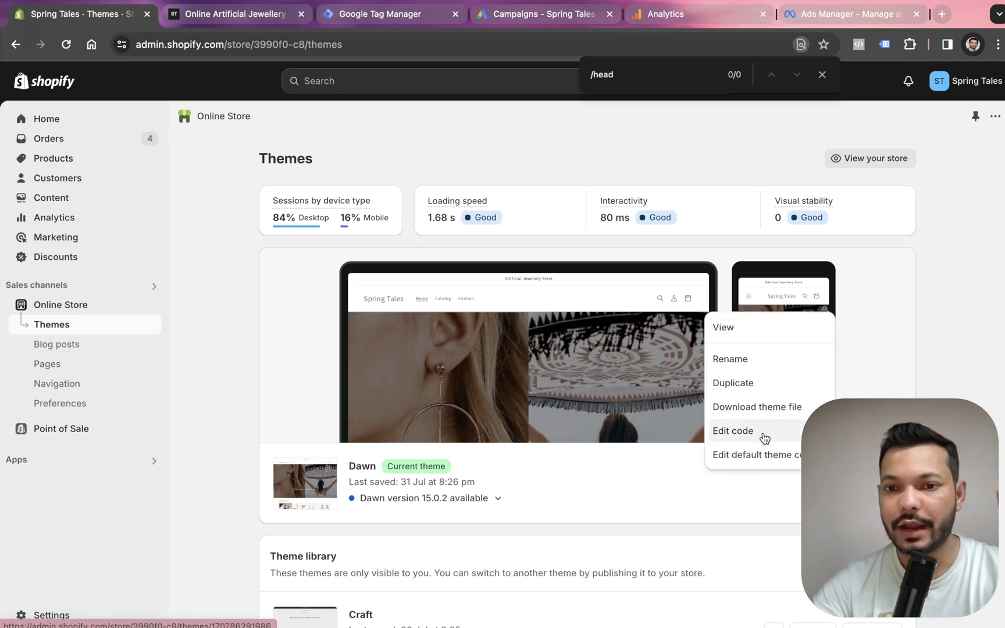
pyautogui.click(732, 431)
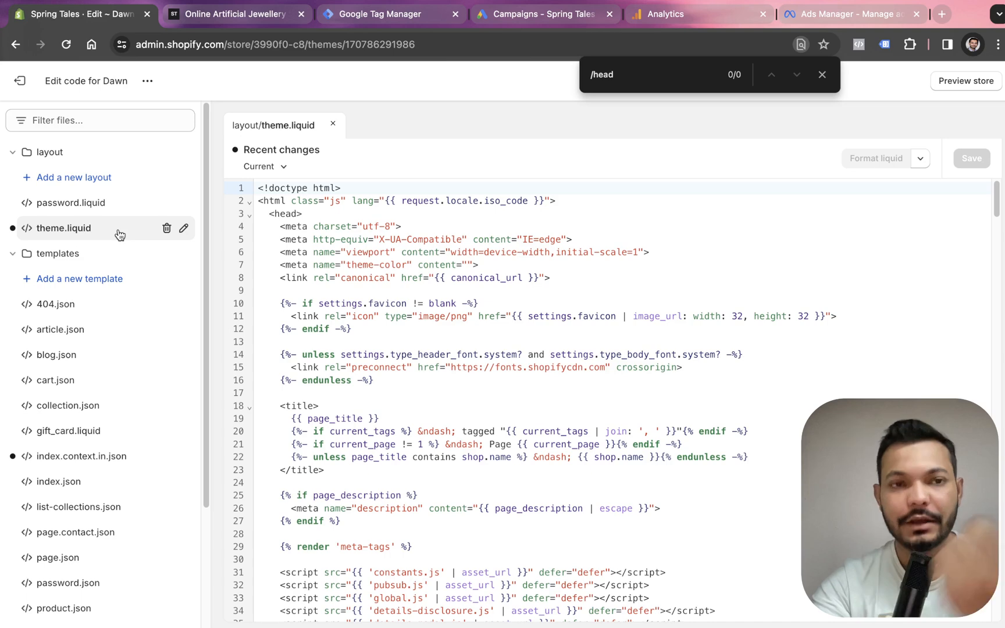
# Copy the head installation snippet from Google Tag Manager, and switch back to theme.liquid in the Shopify code editor.
pyautogui.click(323, 22)
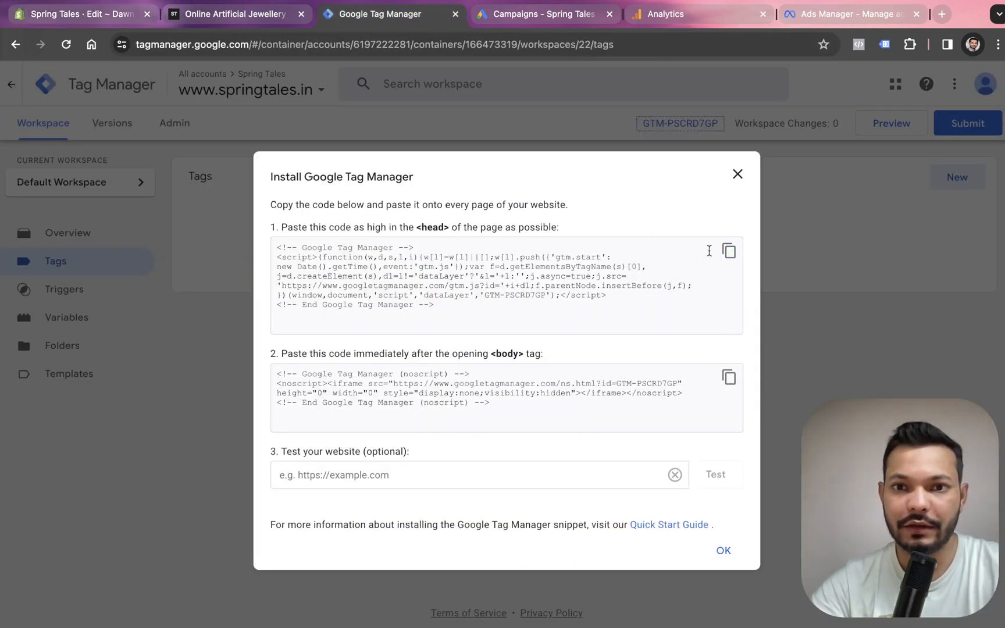
pyautogui.click(729, 251)
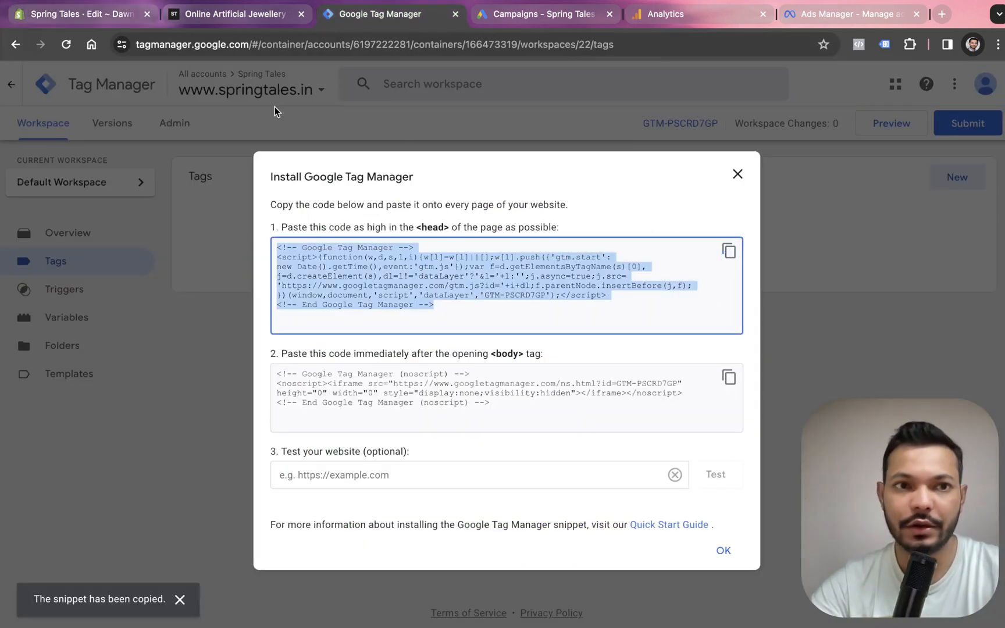
pyautogui.click(105, 14)
pyautogui.tripleClick(288, 215)
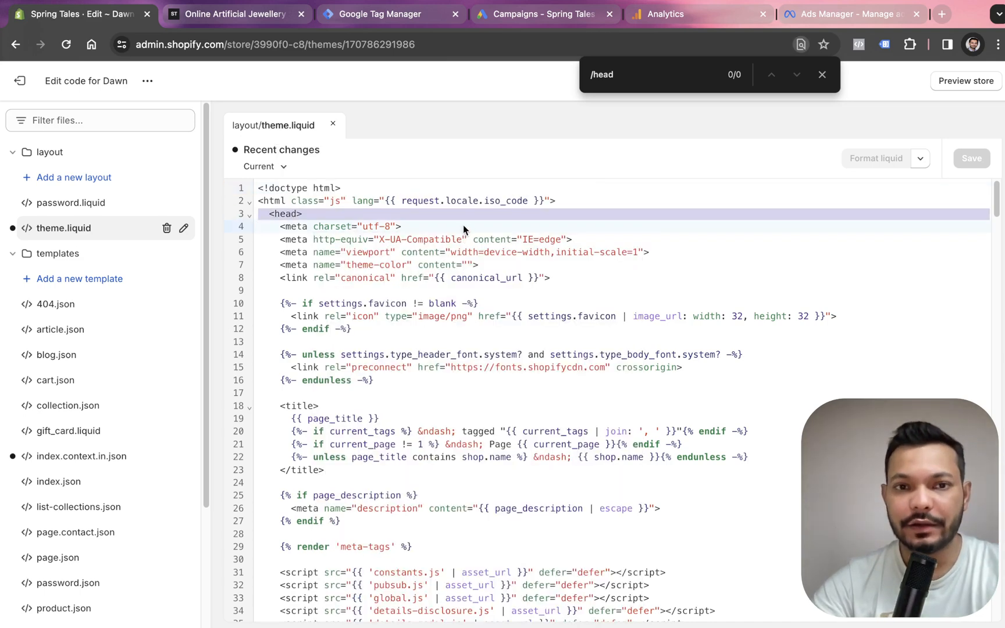
pyautogui.click(464, 226)
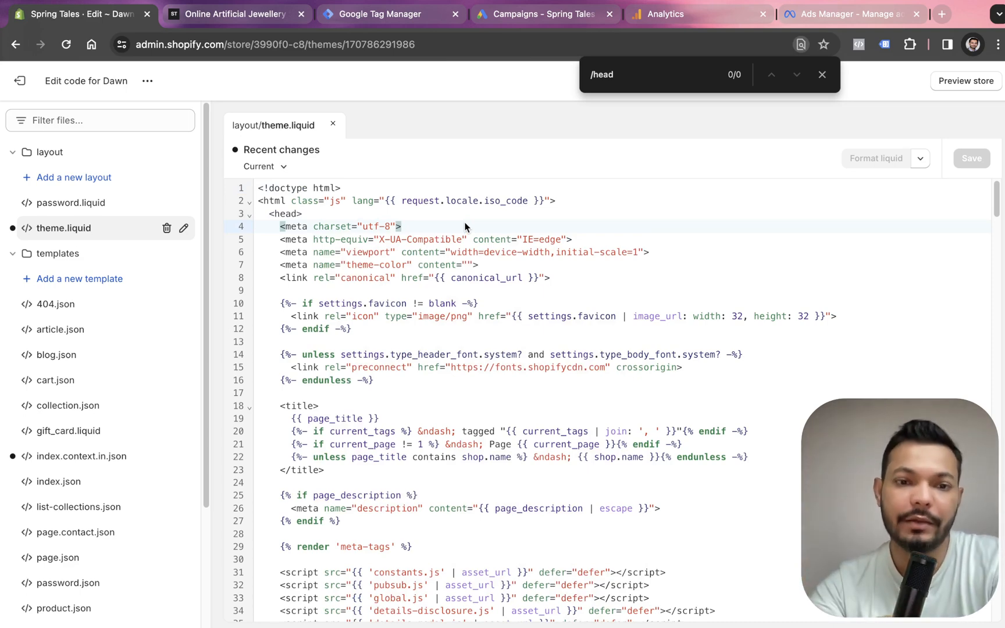
# Search the code of theme.liquid for "/head" to locate the closing head tag.
pyautogui.click(661, 509)
pyautogui.press('super+f')
pyautogui.write('/he')
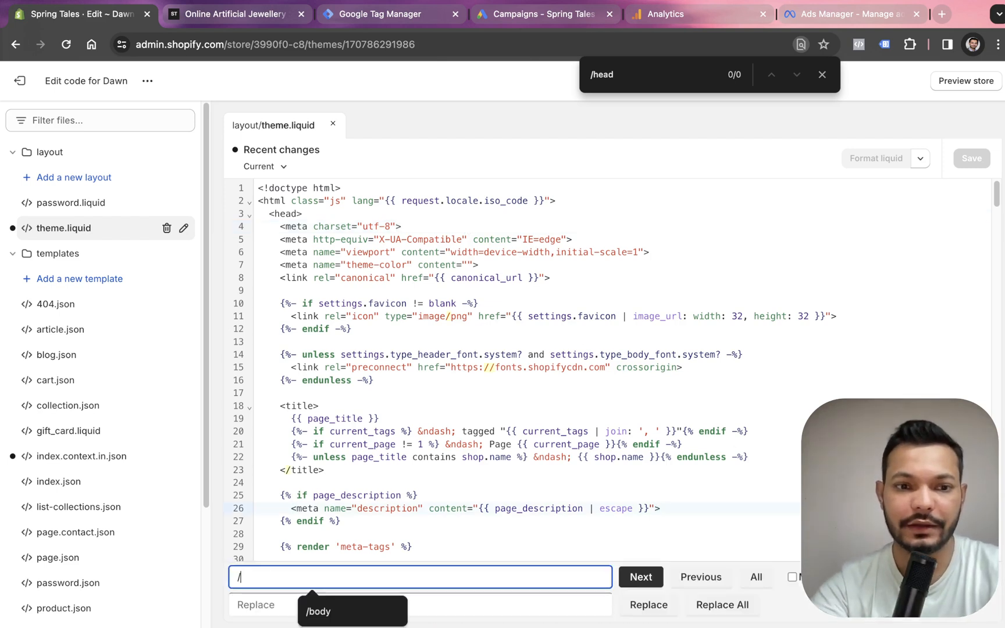
pyautogui.press('BackSpace')
pyautogui.press('BackSpace')
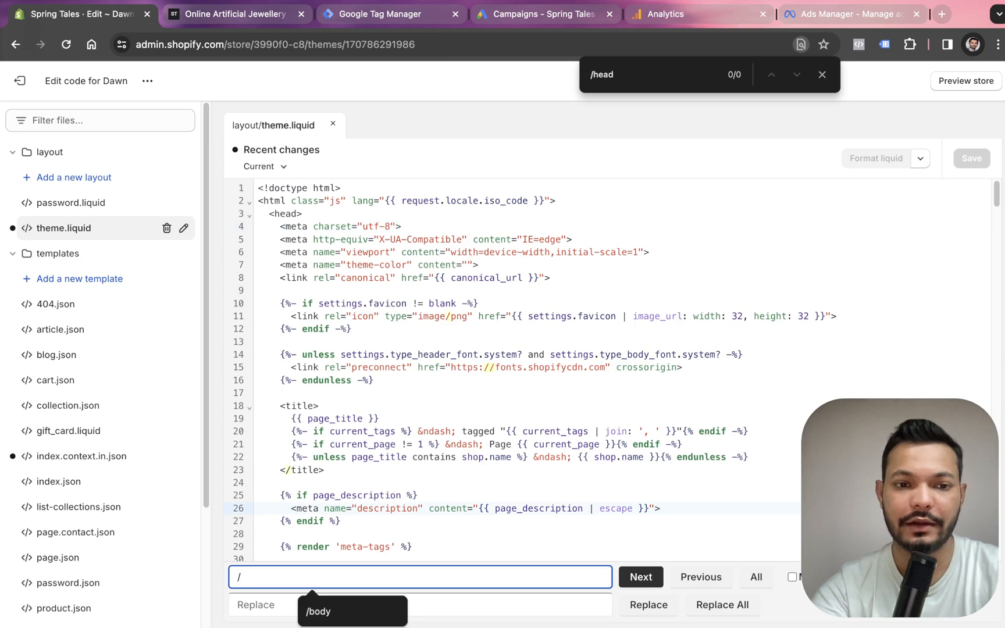
pyautogui.write('head')
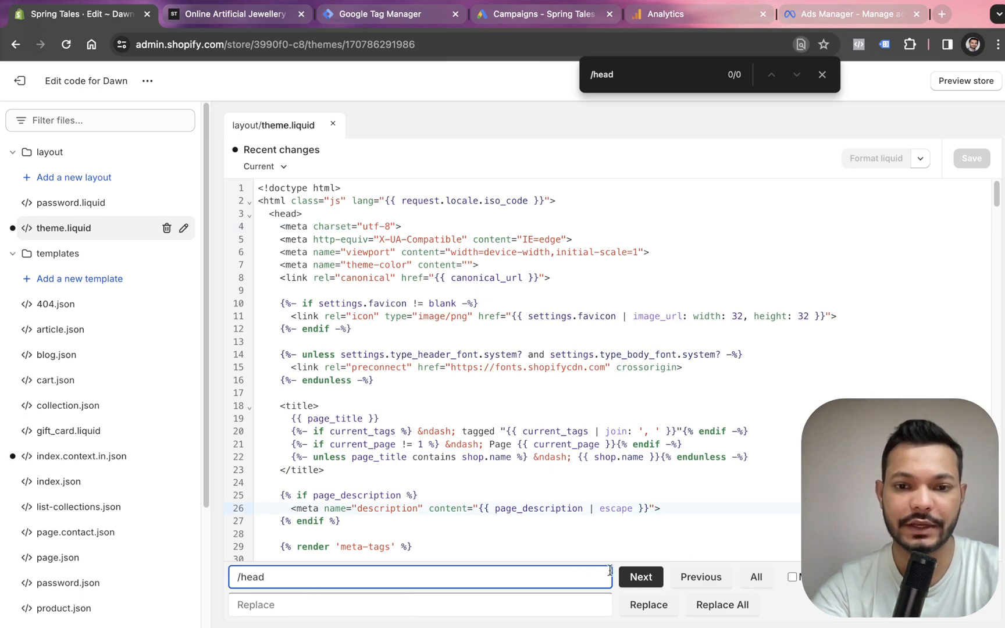
pyautogui.click(631, 577)
# Paste the copied Google Tag Manager script on new lines just above the closing head tag.
pyautogui.scroll(-2, 270, 417)
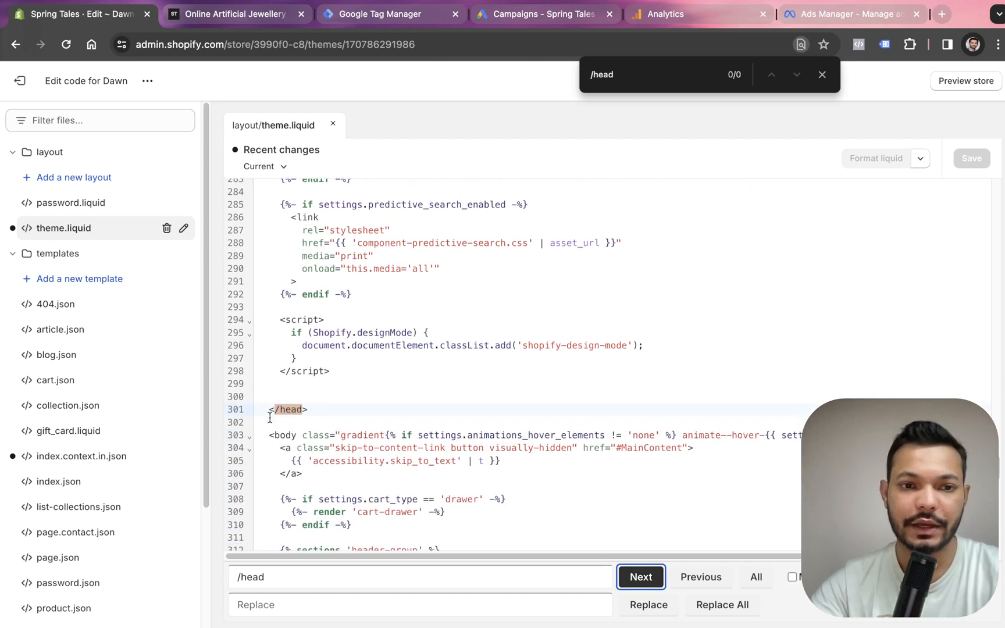
pyautogui.scroll(-1, 270, 417)
pyautogui.click(300, 382)
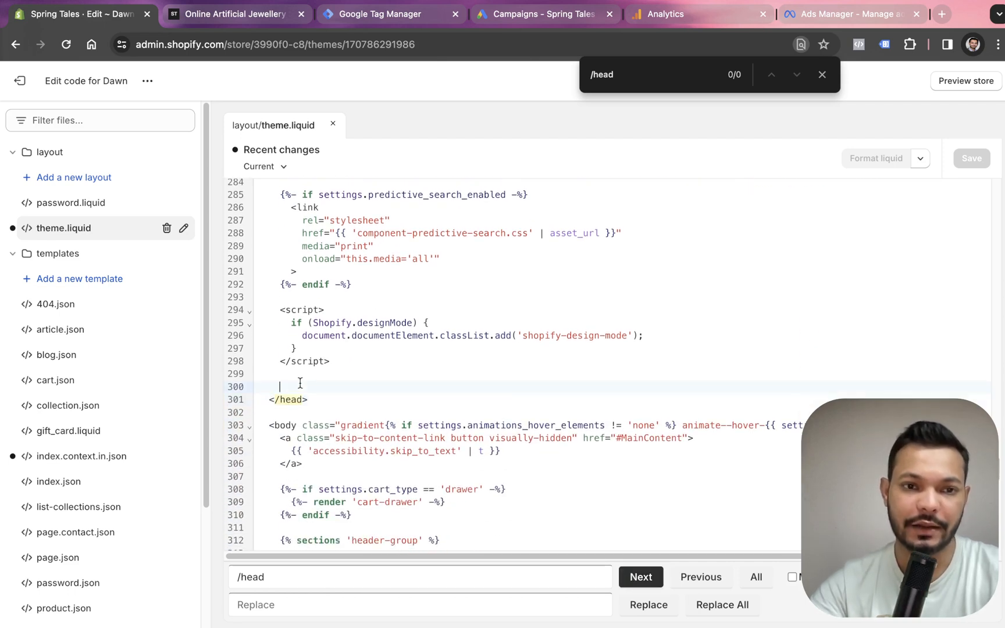
pyautogui.press('Return')
pyautogui.press('Return')
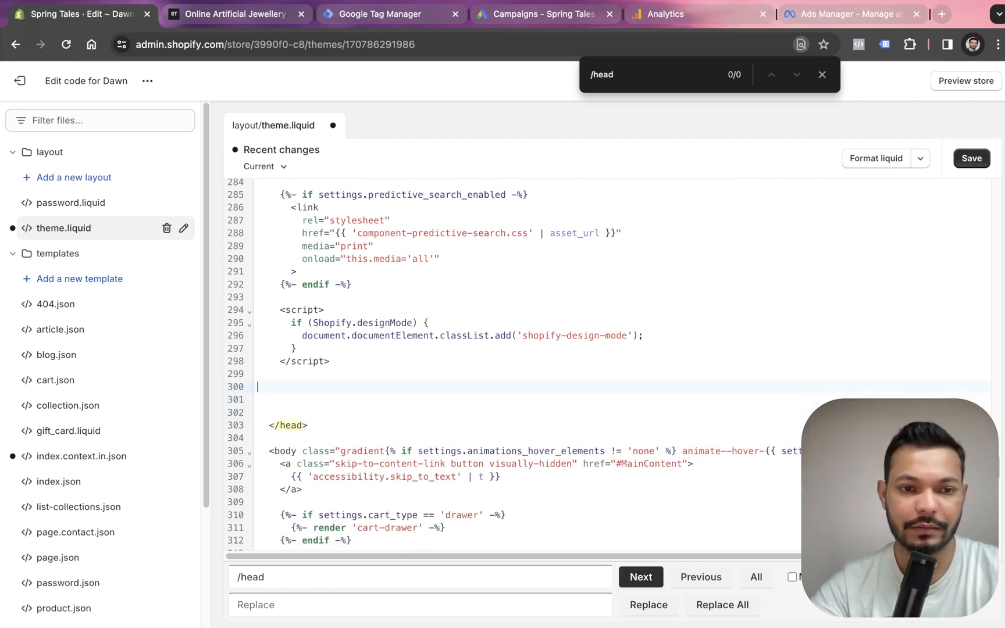
pyautogui.press('super+v')
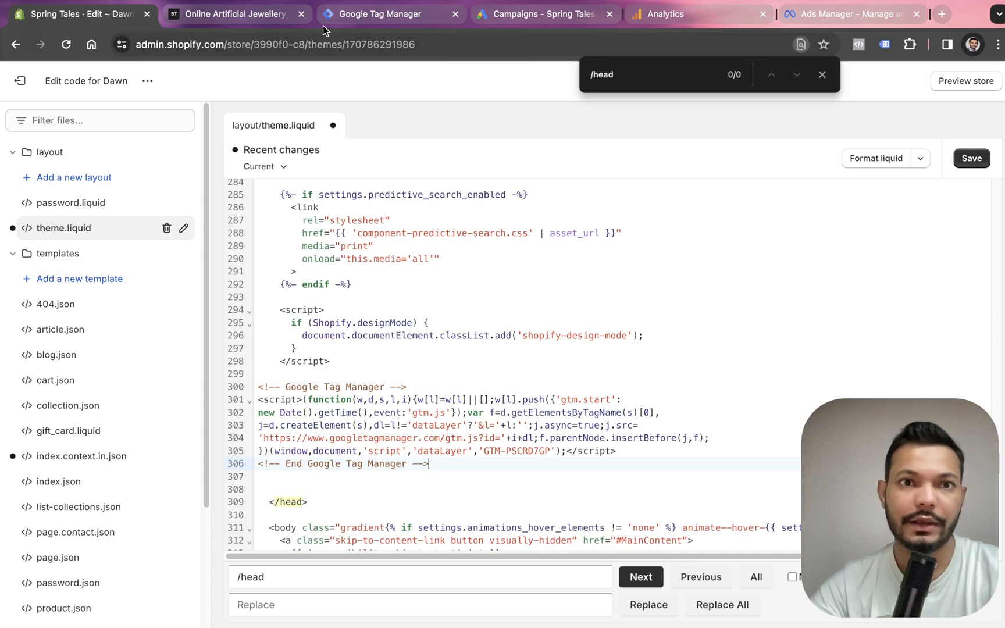
# Copy the noscript body snippet from Google Tag Manager, and search theme.liquid in Shopify for "/body".
pyautogui.click(349, 16)
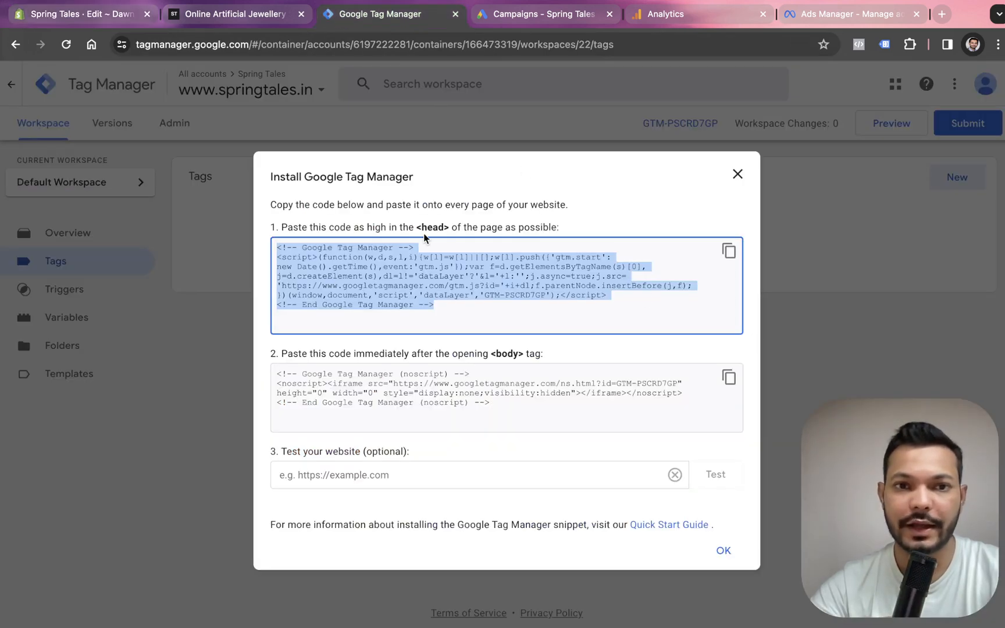
pyautogui.click(728, 377)
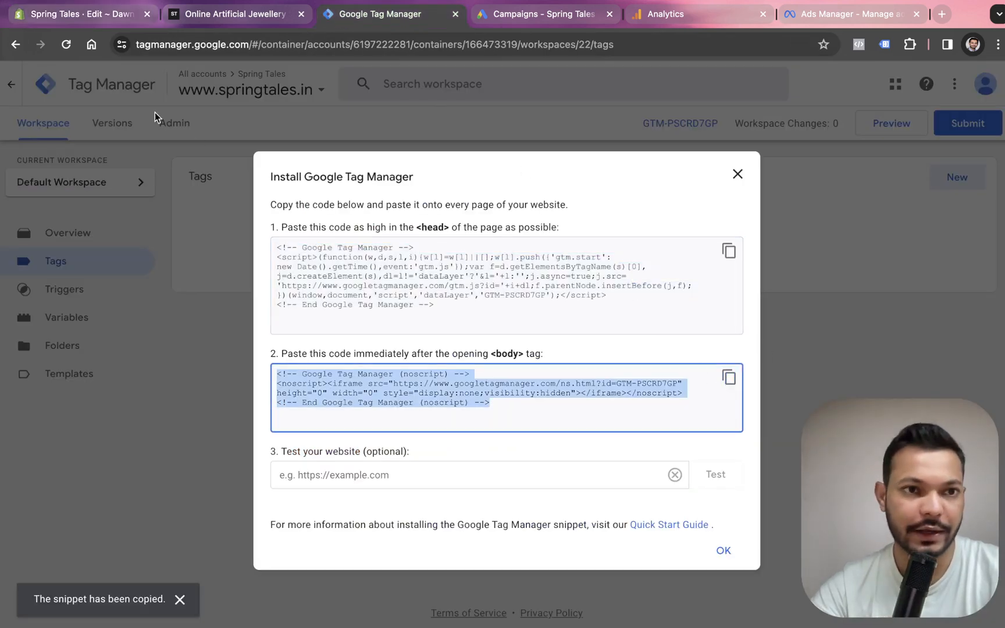
pyautogui.click(93, 15)
pyautogui.scroll(-15, 523, 273)
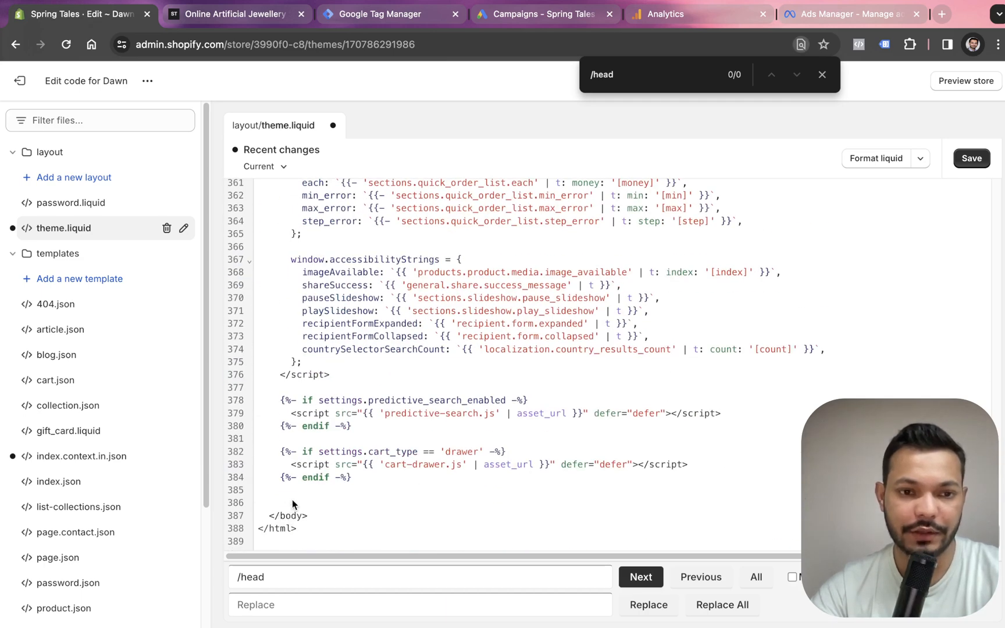
pyautogui.click(327, 573)
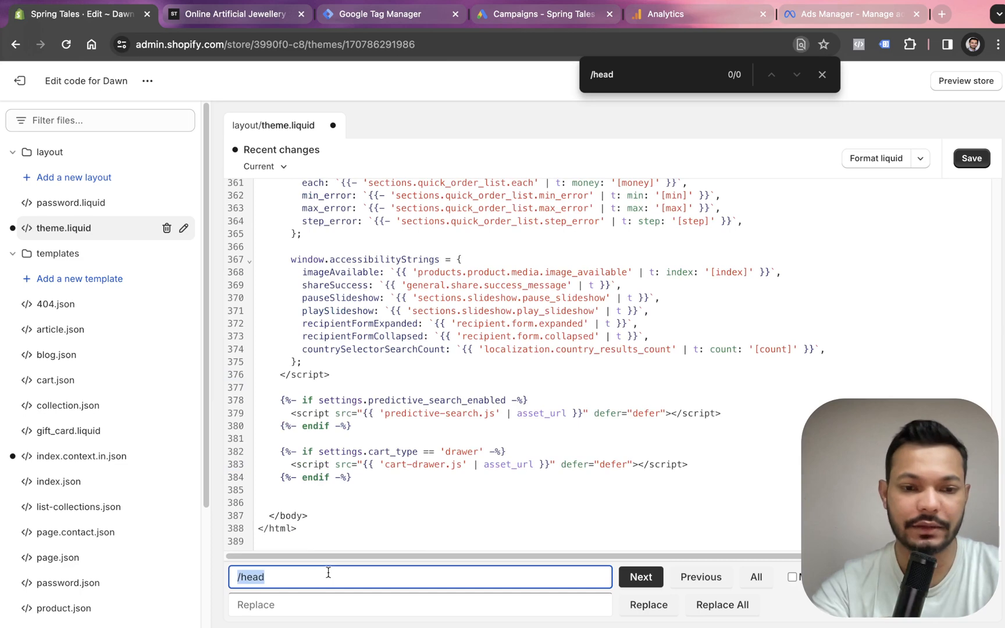
pyautogui.write('/body')
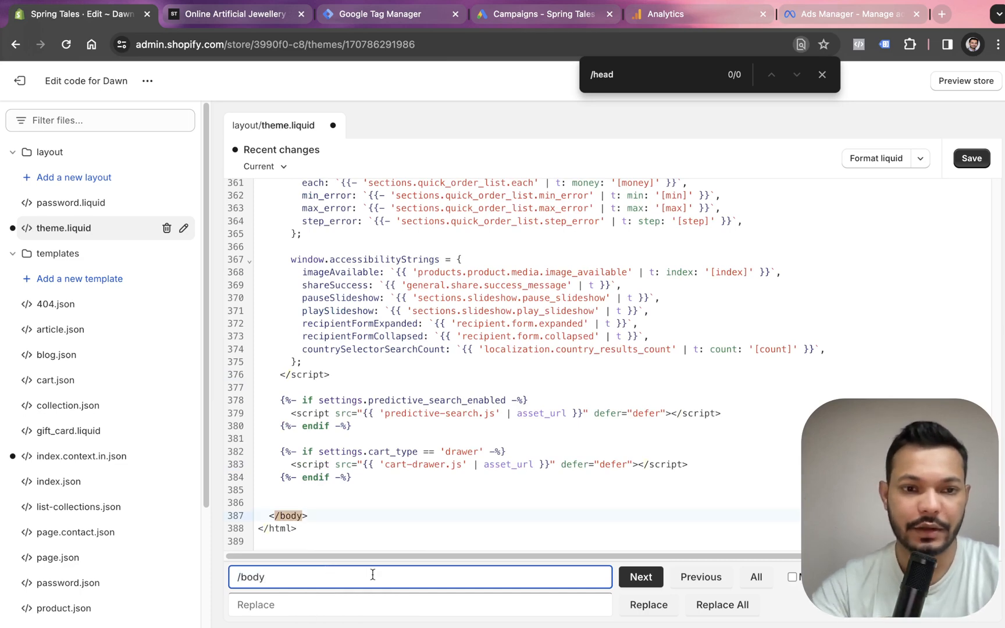
# Paste the noscript snippet on new lines above the closing body tag and save theme.liquid.
pyautogui.click(323, 489)
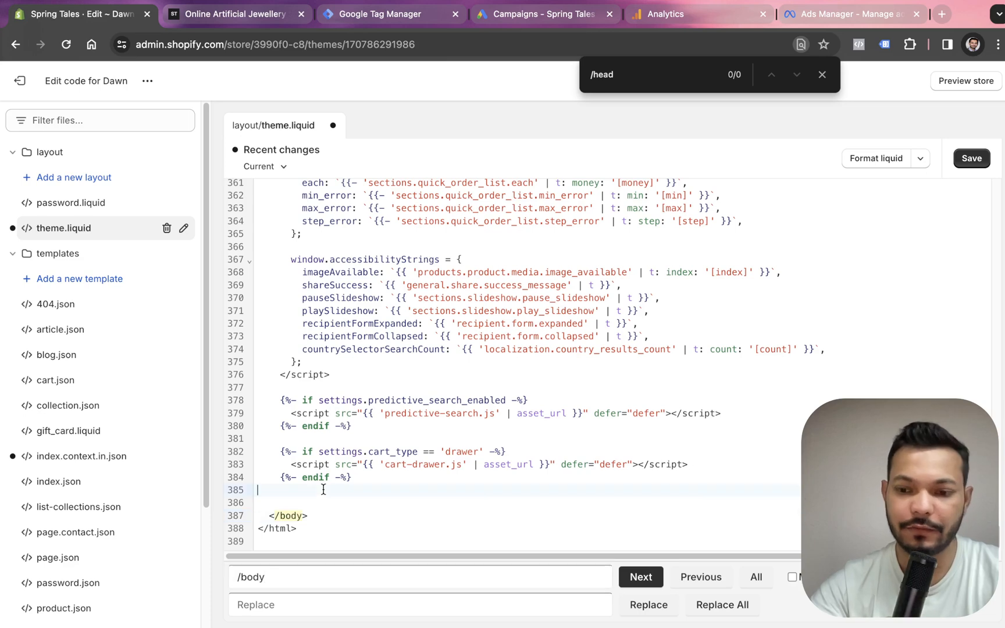
pyautogui.press('Return')
pyautogui.press('Return')
pyautogui.hotkey('ctrl', 'v')
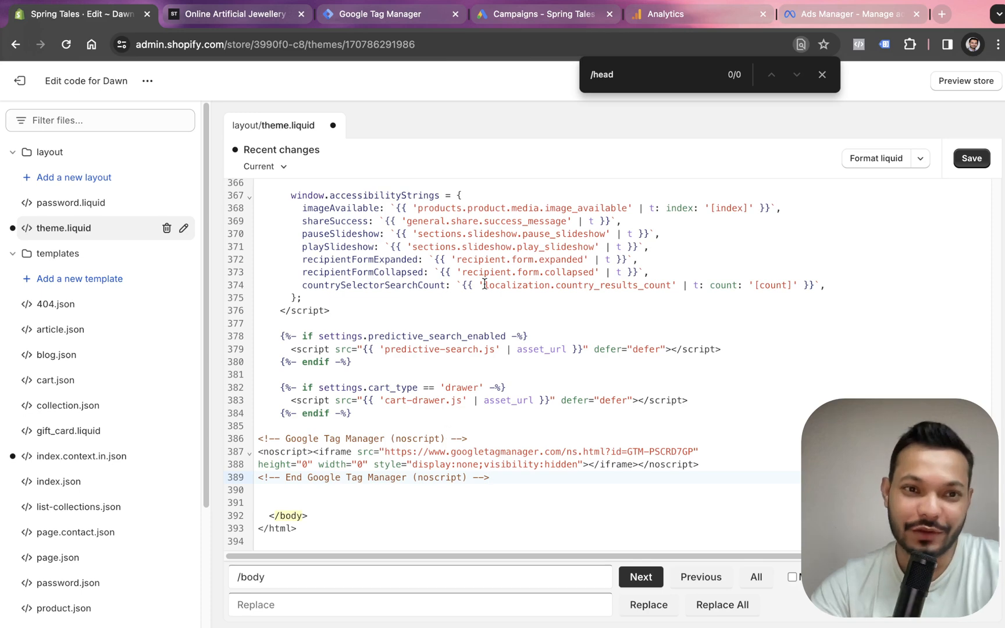
pyautogui.click(965, 160)
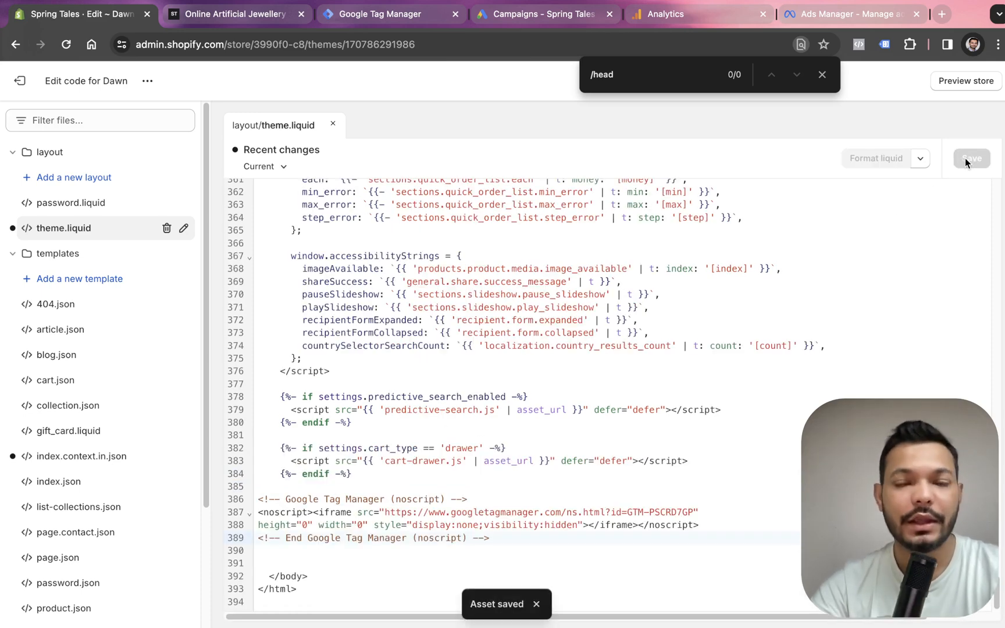
# Switch to the Spring Tales storefront, reload it and examine its detected tags with Google Tag Assistant Legacy.
pyautogui.click(215, 23)
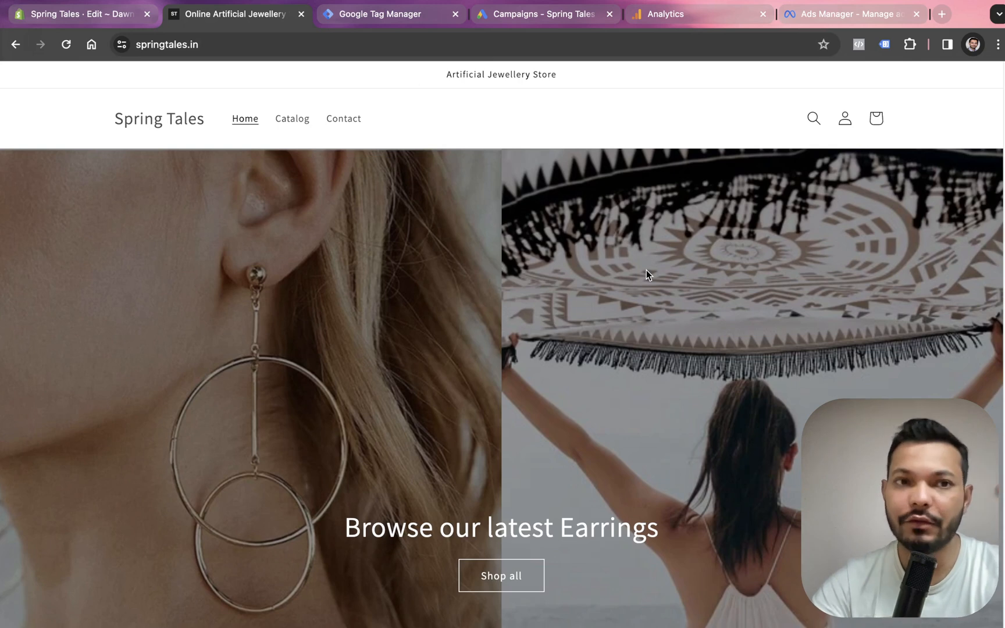
pyautogui.click(859, 45)
pyautogui.click(883, 45)
pyautogui.click(460, 131)
pyautogui.click(65, 45)
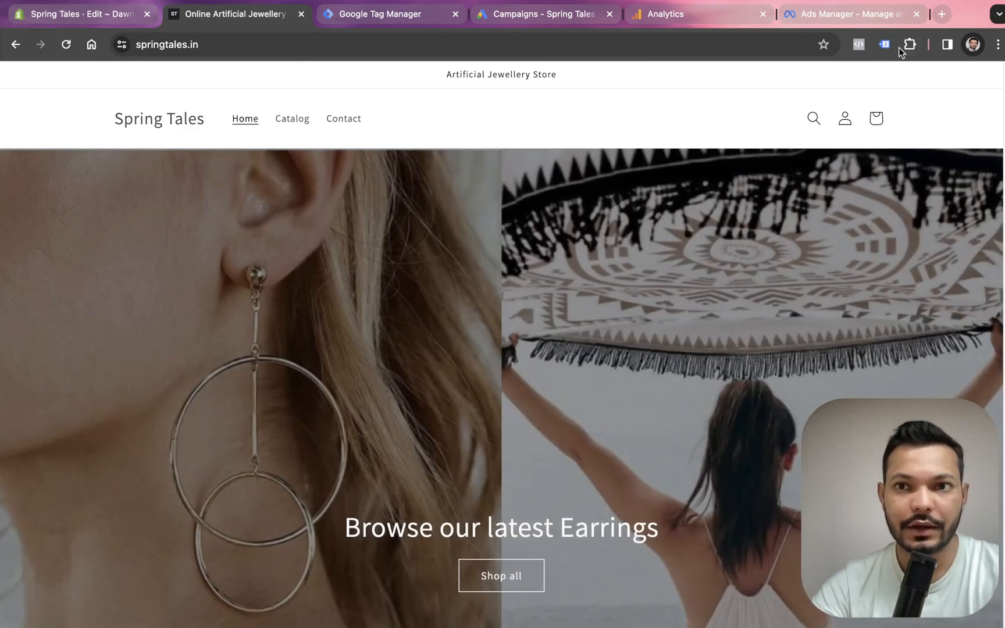
pyautogui.click(885, 46)
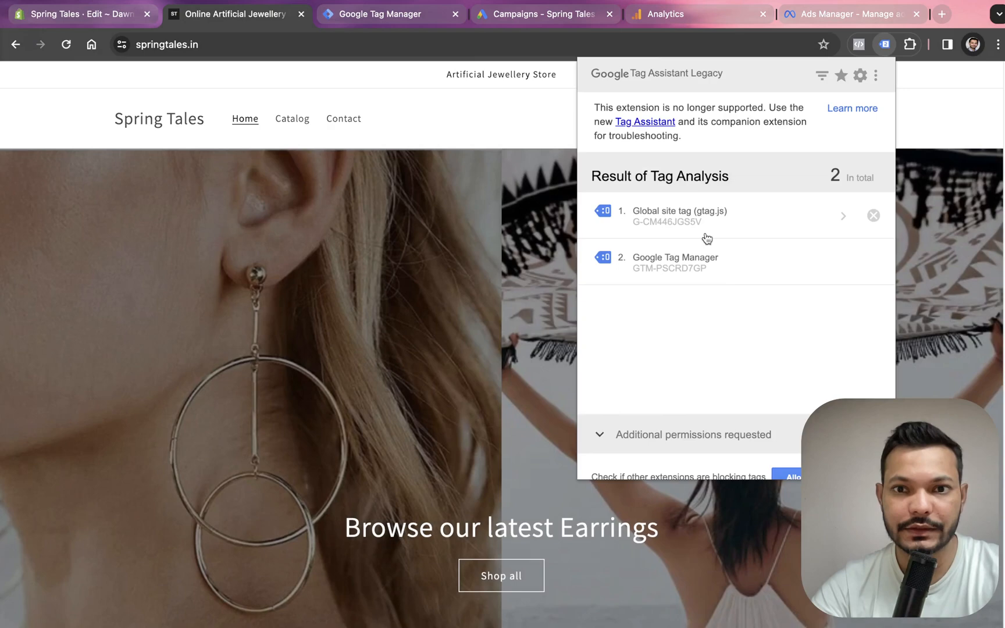
pyautogui.click(892, 45)
pyautogui.click(892, 44)
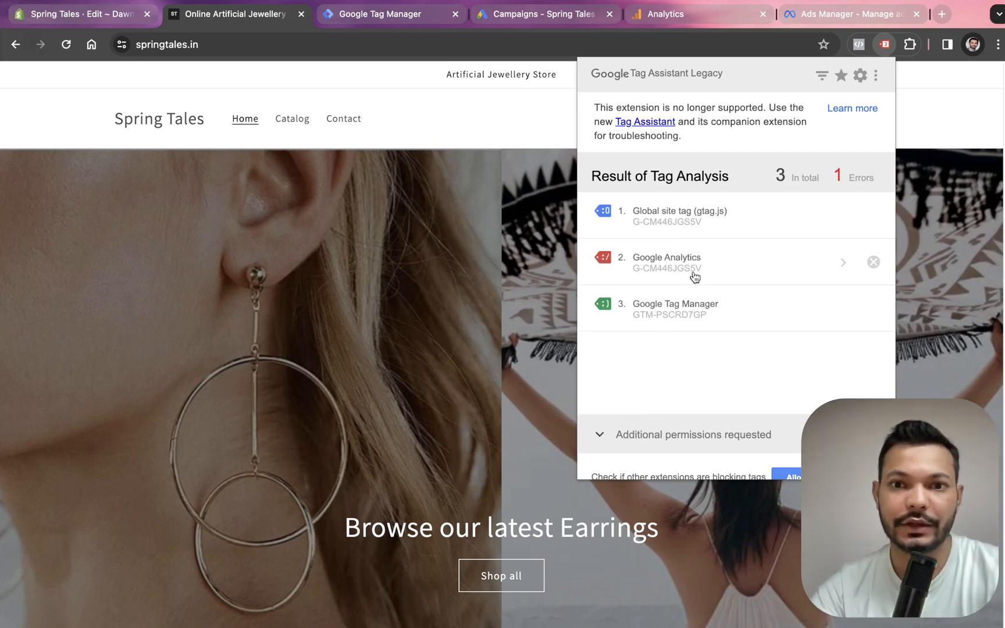
# Switch to Google Tag Manager, publish the container changes without a version name or description, and return to the workspace overview.
pyautogui.click(539, 22)
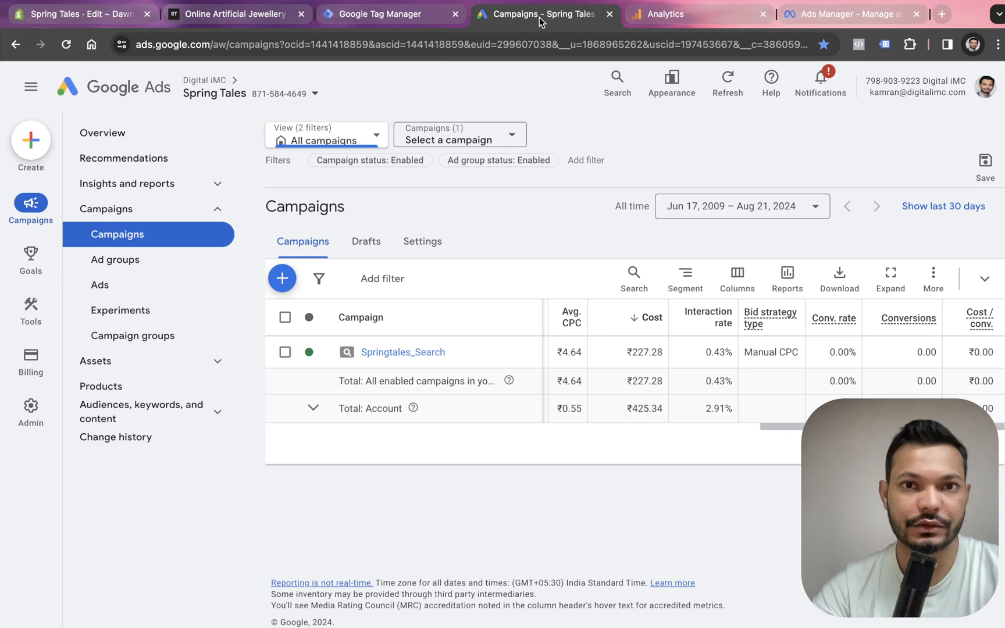
pyautogui.click(383, 16)
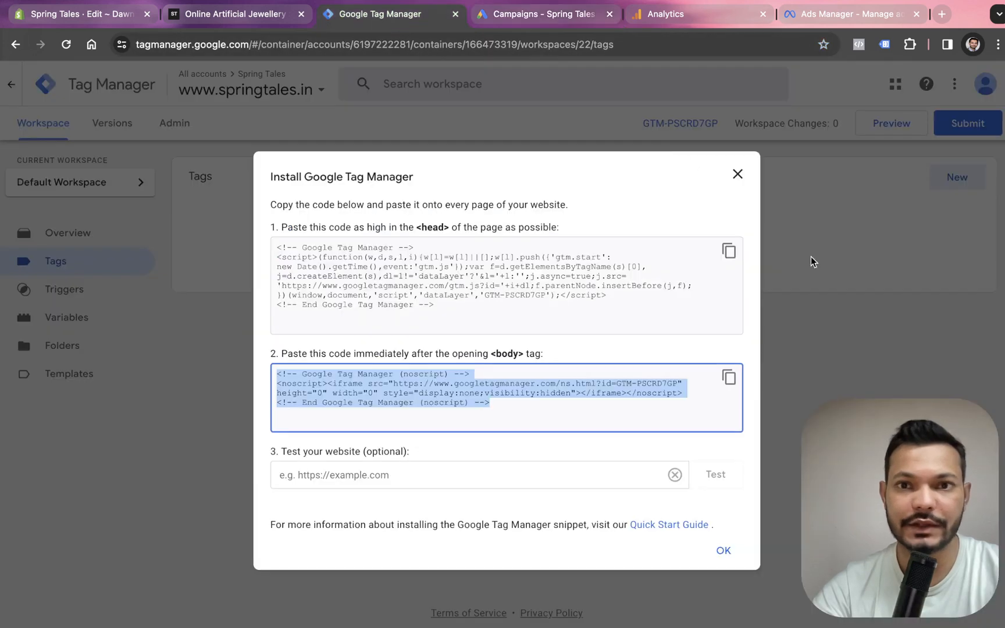
pyautogui.click(738, 174)
pyautogui.click(970, 125)
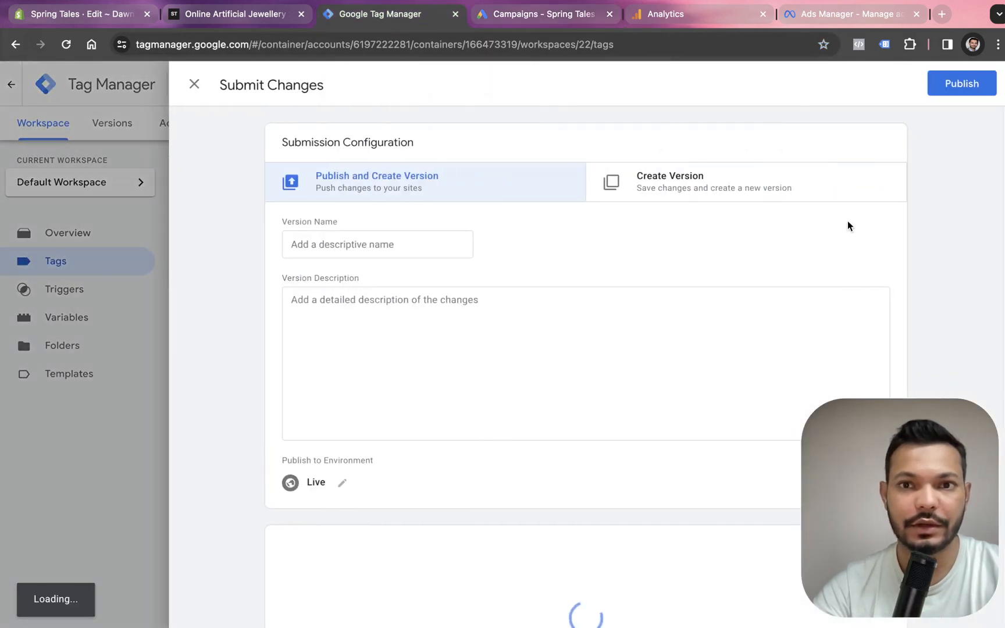
pyautogui.click(953, 85)
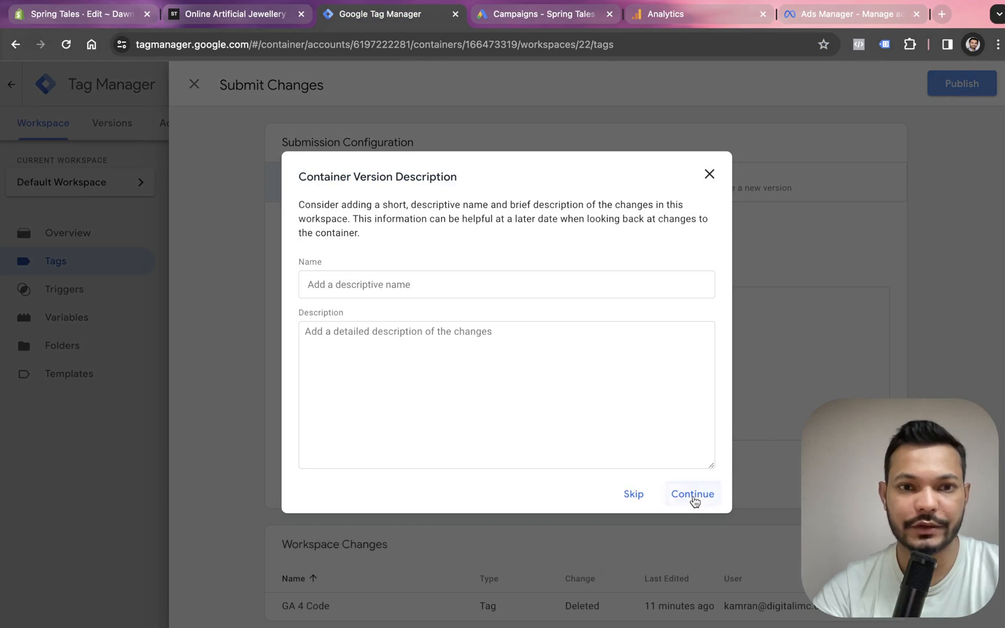
pyautogui.click(693, 494)
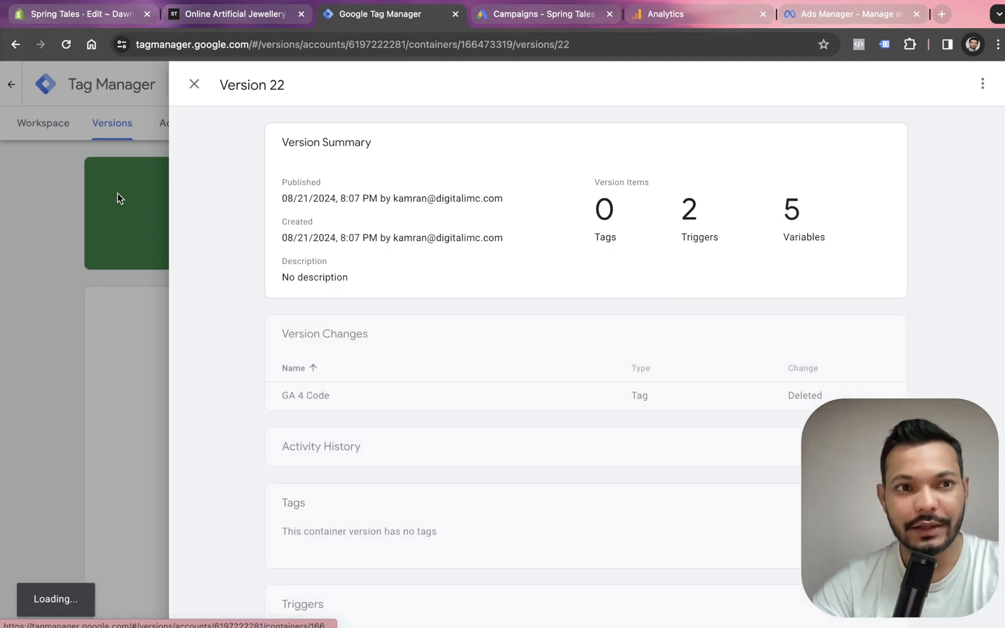
pyautogui.click(58, 152)
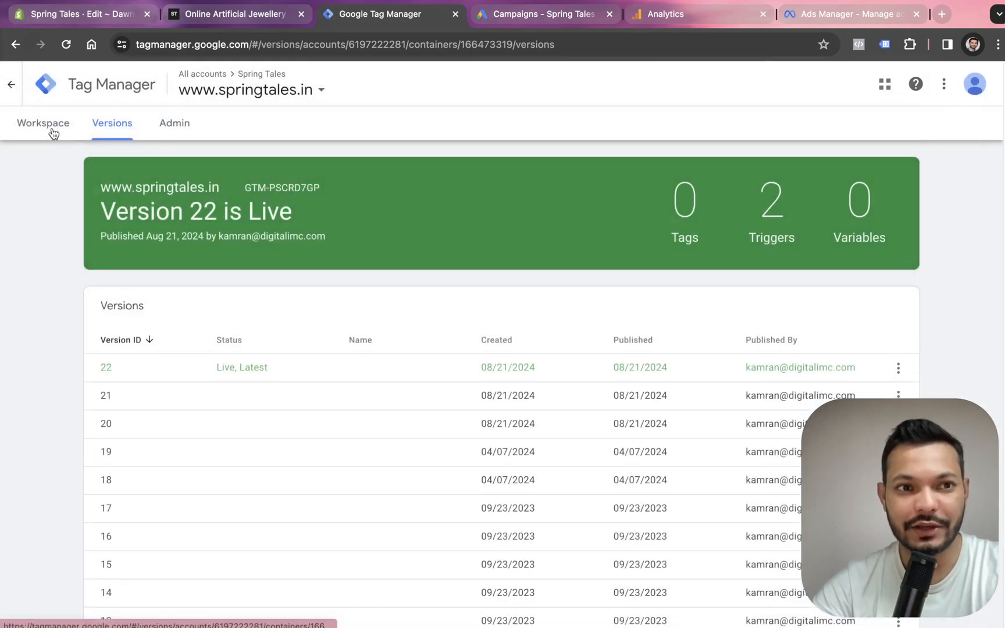
pyautogui.click(51, 129)
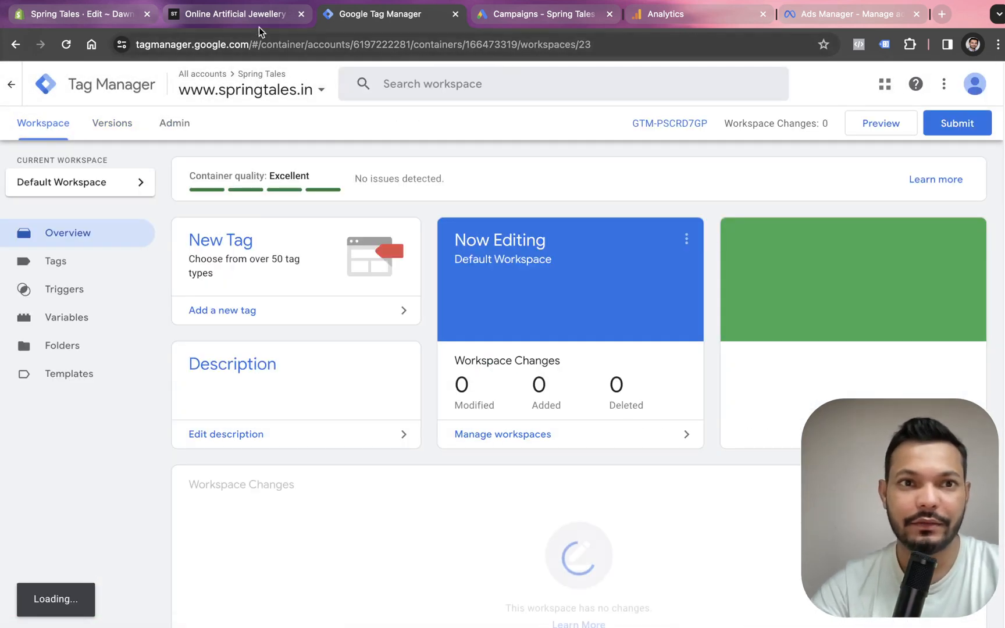
# Reload the Spring Tales storefront, recheck its tags in Google Tag Assistant Legacy, and return to the Shopify theme code.
pyautogui.click(256, 15)
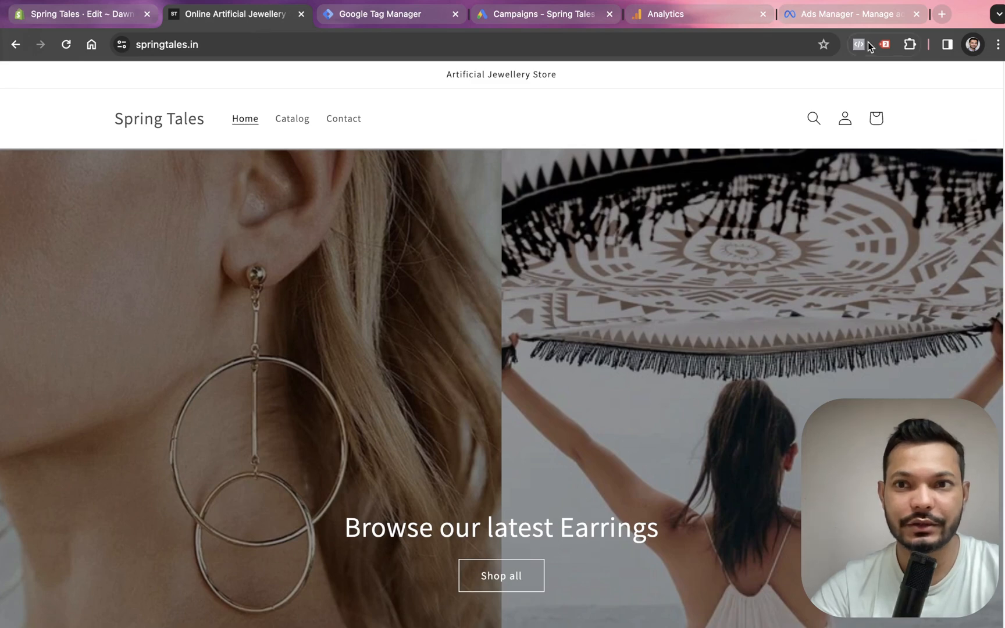
pyautogui.click(64, 47)
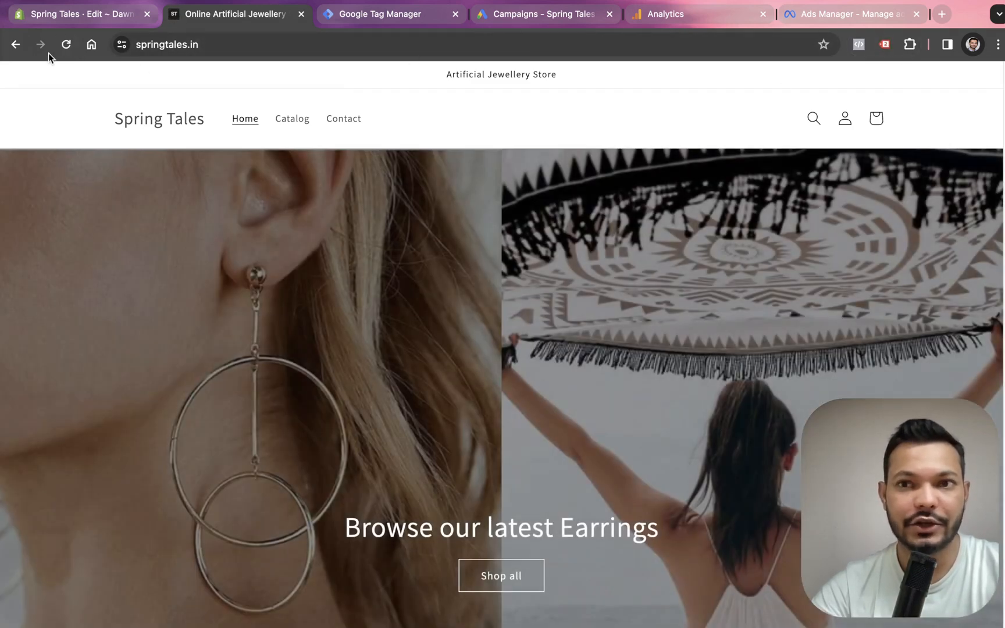
pyautogui.click(65, 46)
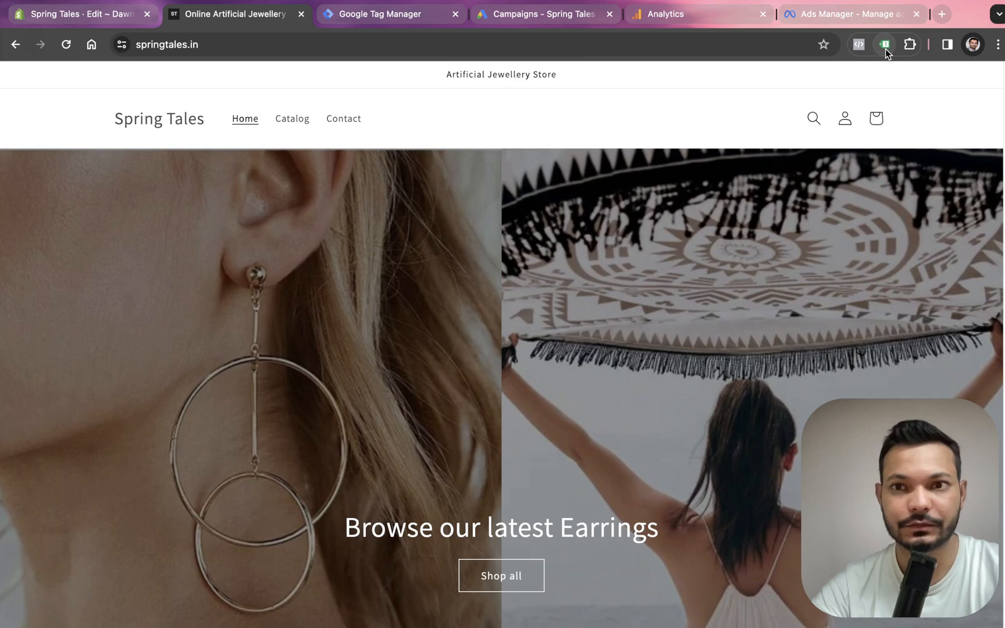
pyautogui.click(884, 44)
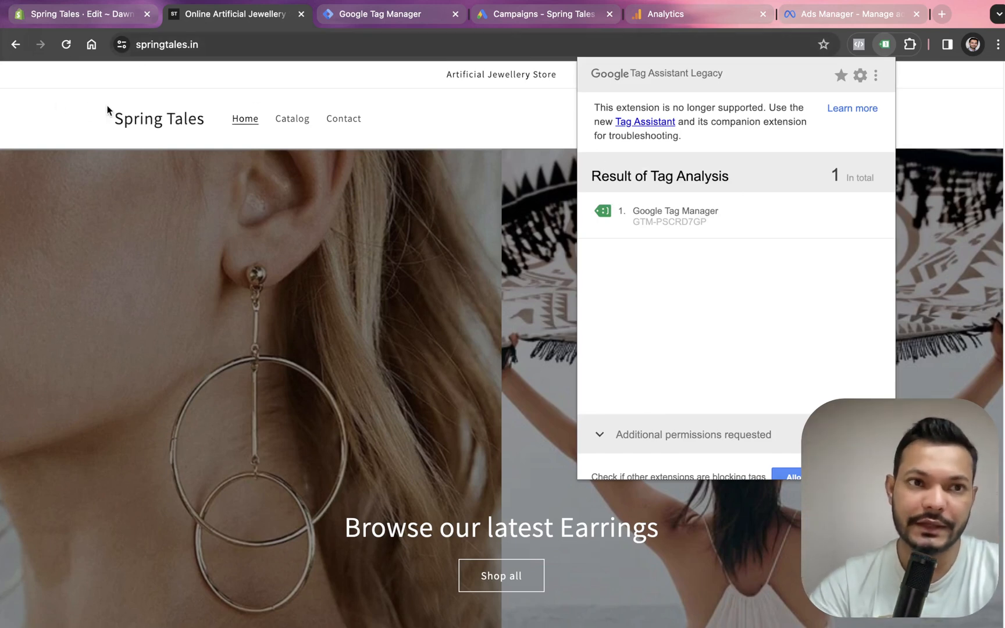
pyautogui.click(97, 22)
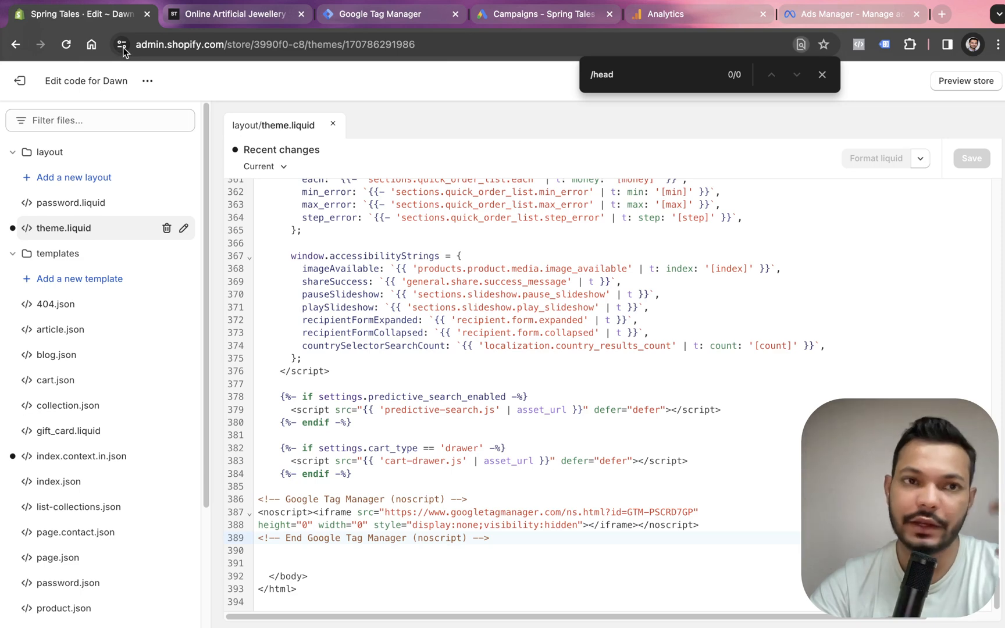
# Close the Shopify theme code page, switch to Google Analytics, and place its page directly after Google Tag Manager.
pyautogui.click(147, 14)
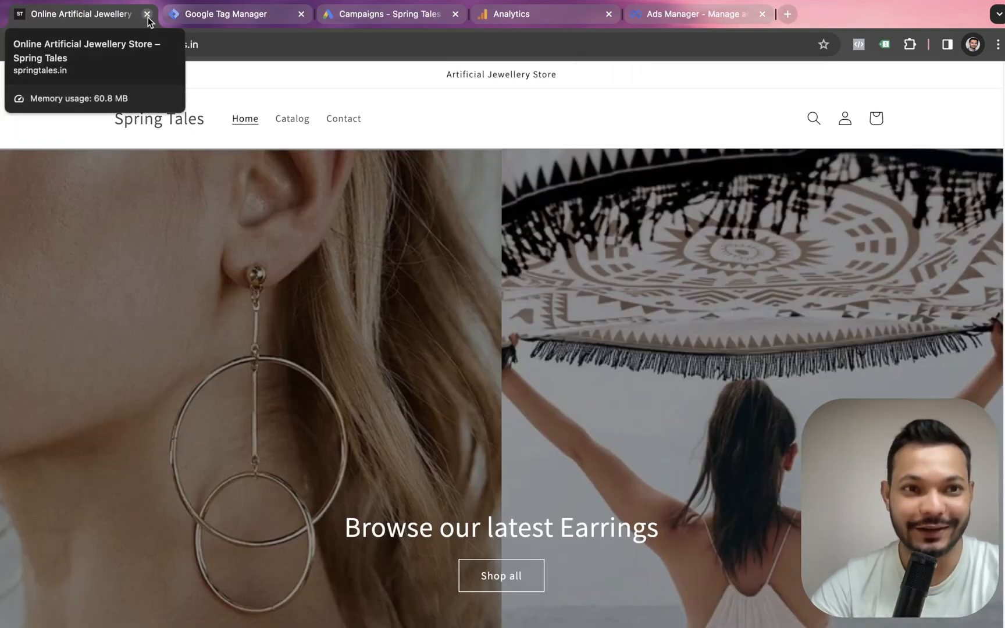
pyautogui.click(355, 19)
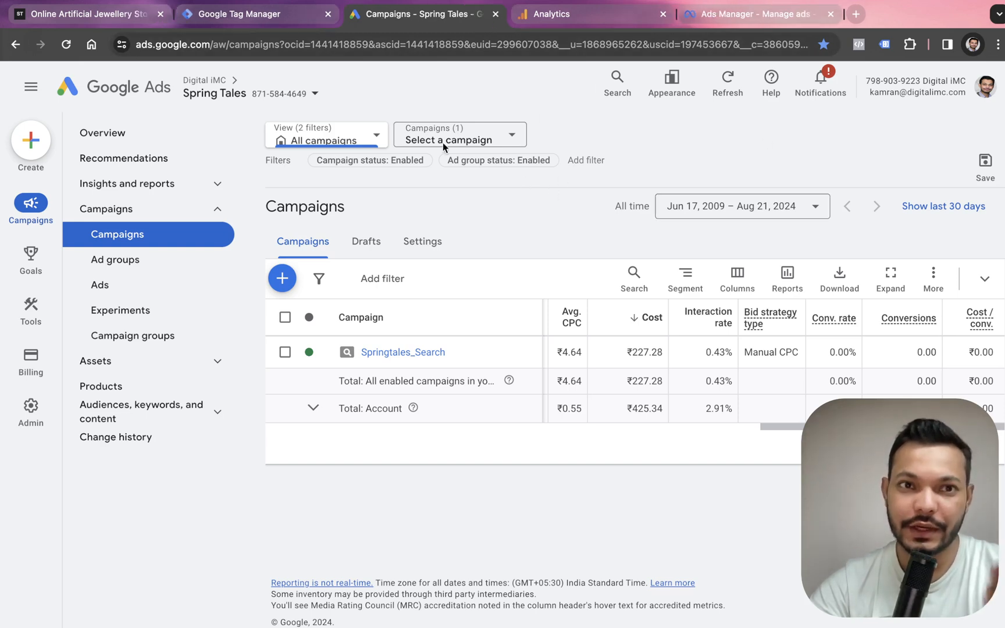
pyautogui.click(273, 17)
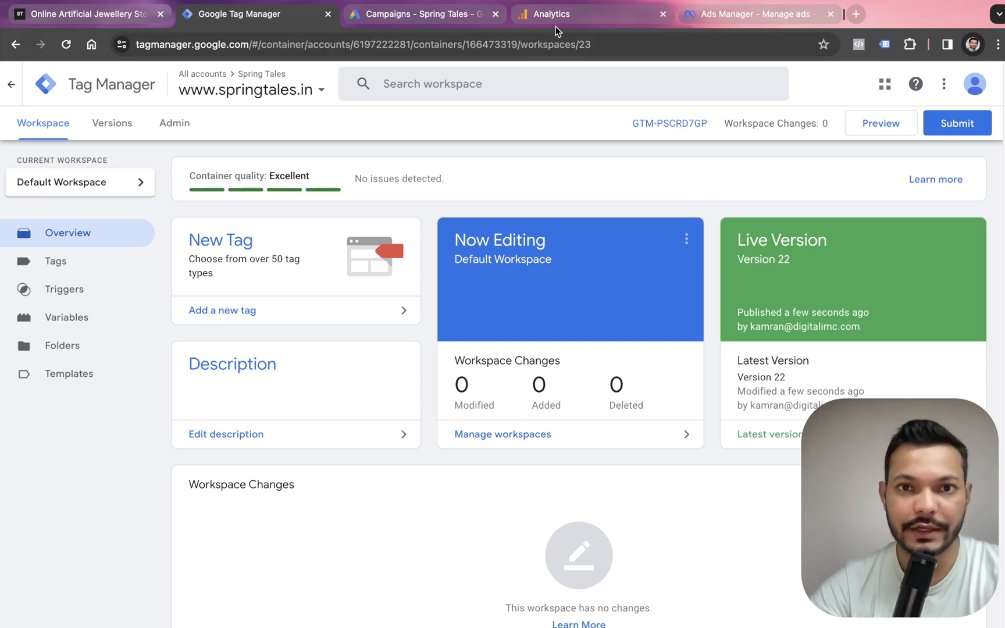
pyautogui.moveTo(557, 21); pyautogui.dragTo(390, 22)
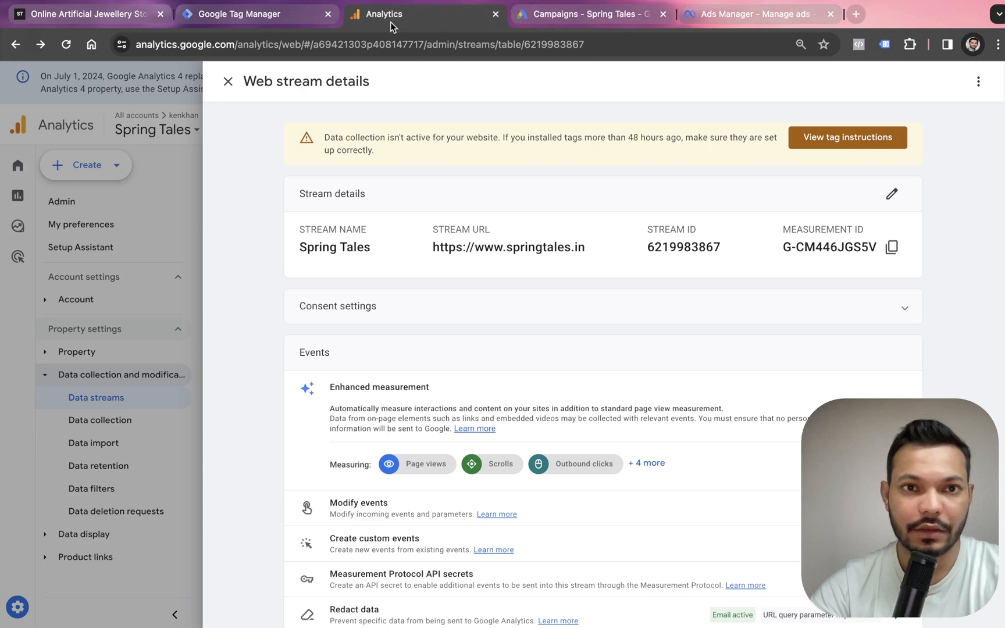
# Leave the web stream details and examine the user and active-user data on the Analytics home page.
pyautogui.click(228, 80)
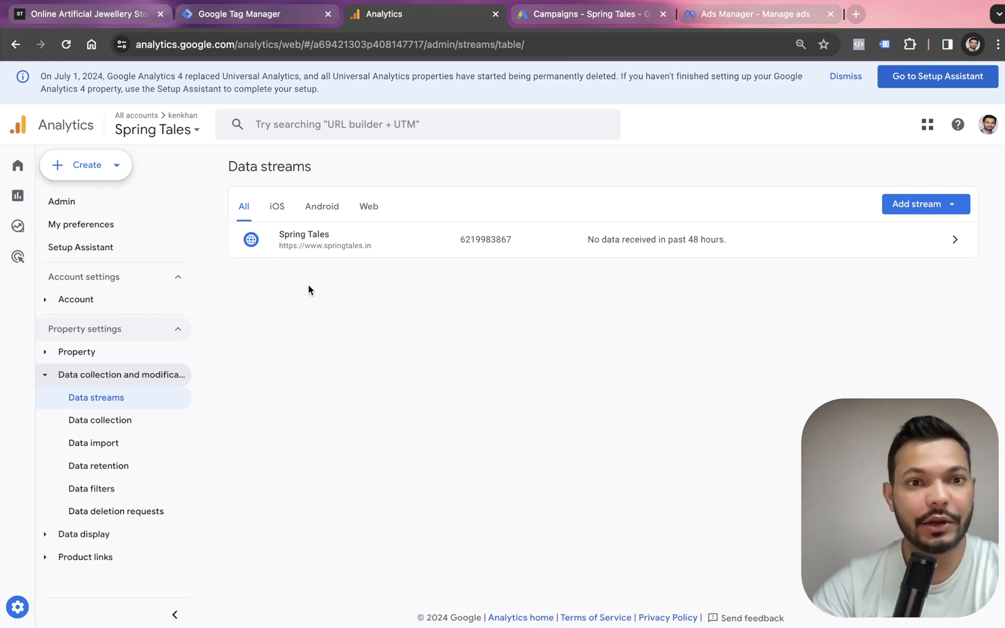
pyautogui.click(22, 169)
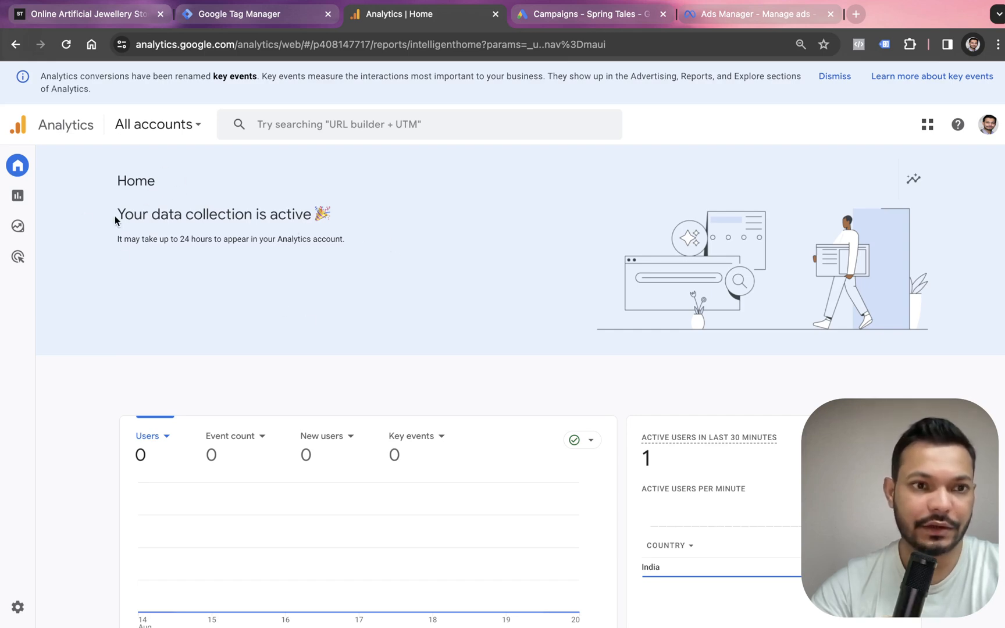
pyautogui.scroll(-5, 260, 247)
pyautogui.scroll(1, 416, 327)
pyautogui.scroll(4, 439, 346)
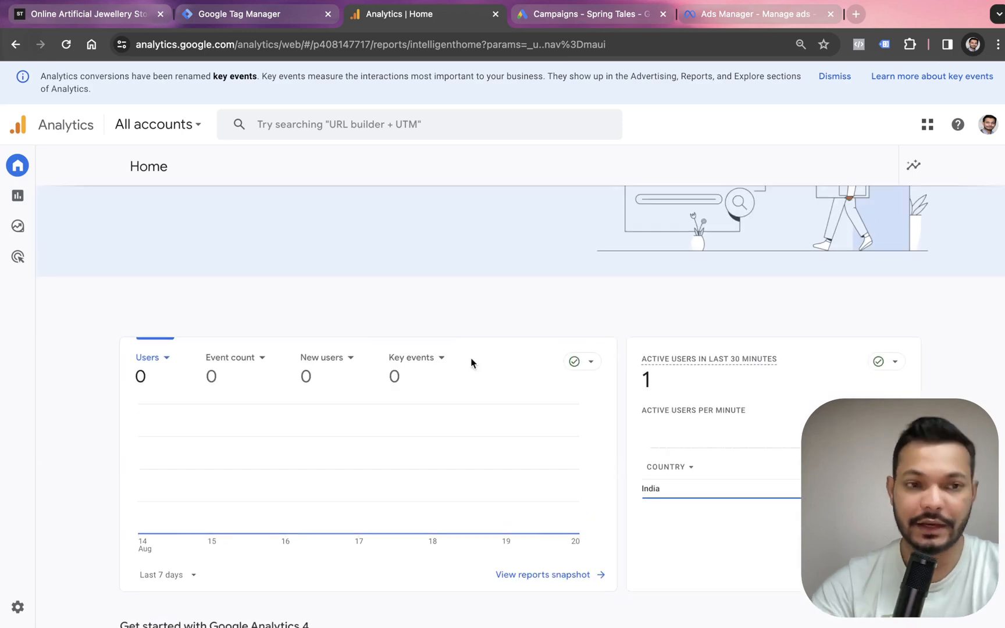
pyautogui.scroll(2, 242, 284)
# Open the Spring Tales web stream details from the data streams in the Analytics admin settings.
pyautogui.click(17, 607)
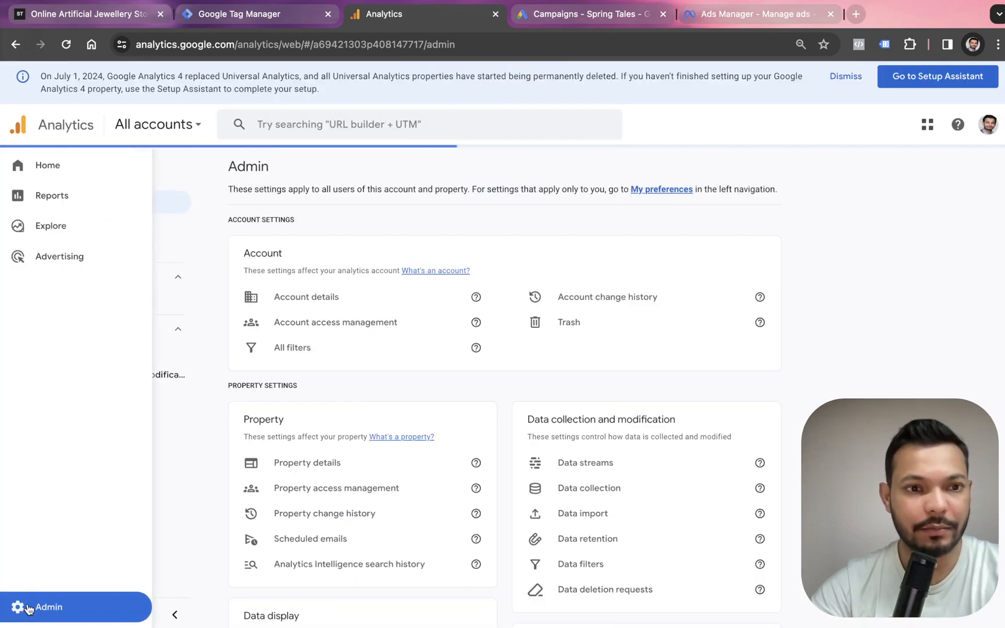
pyautogui.scroll(-3, 352, 470)
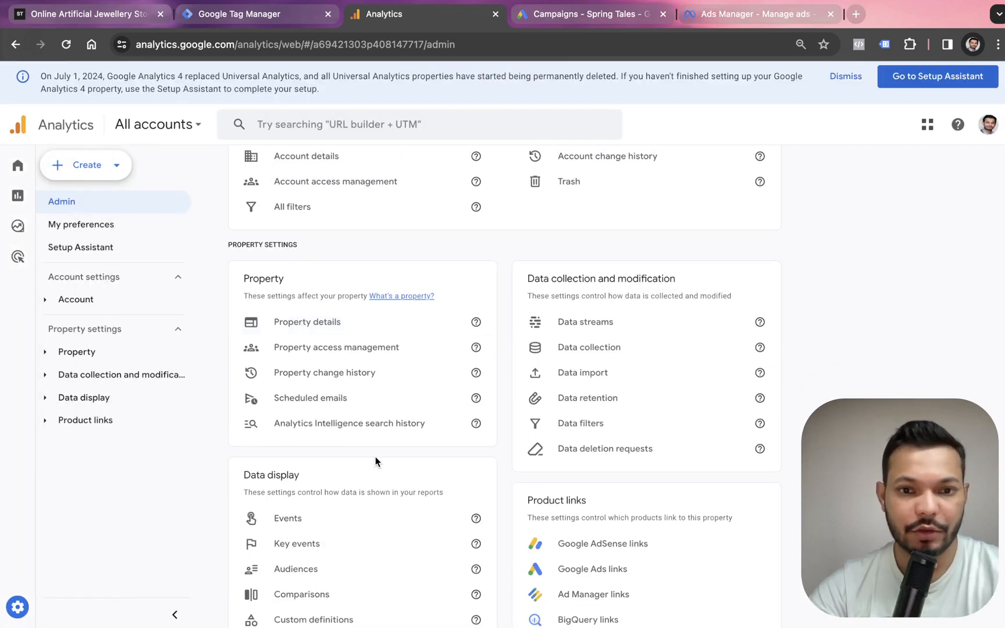
pyautogui.click(585, 322)
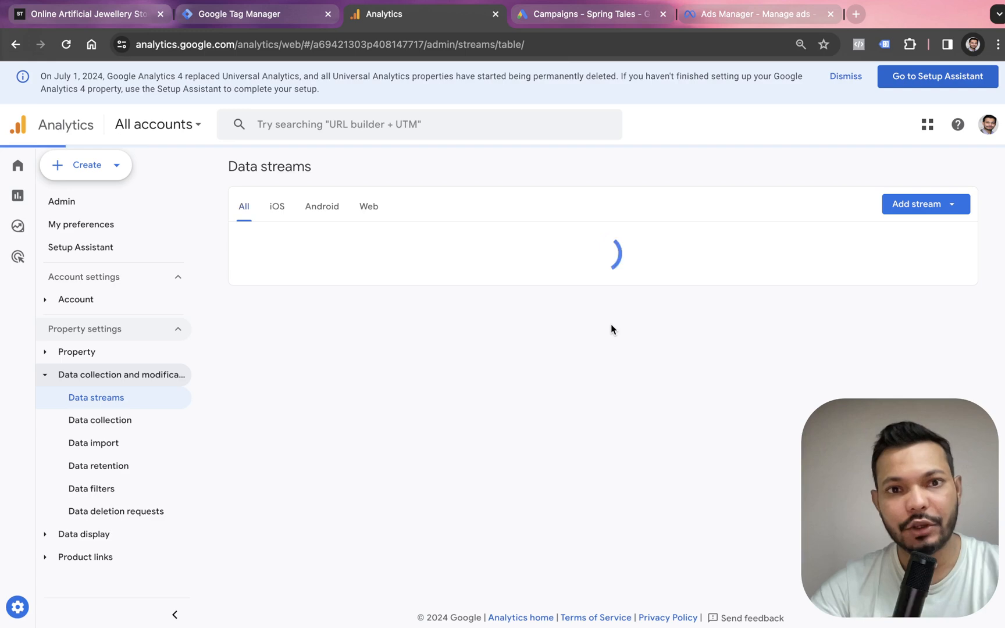
pyautogui.click(567, 238)
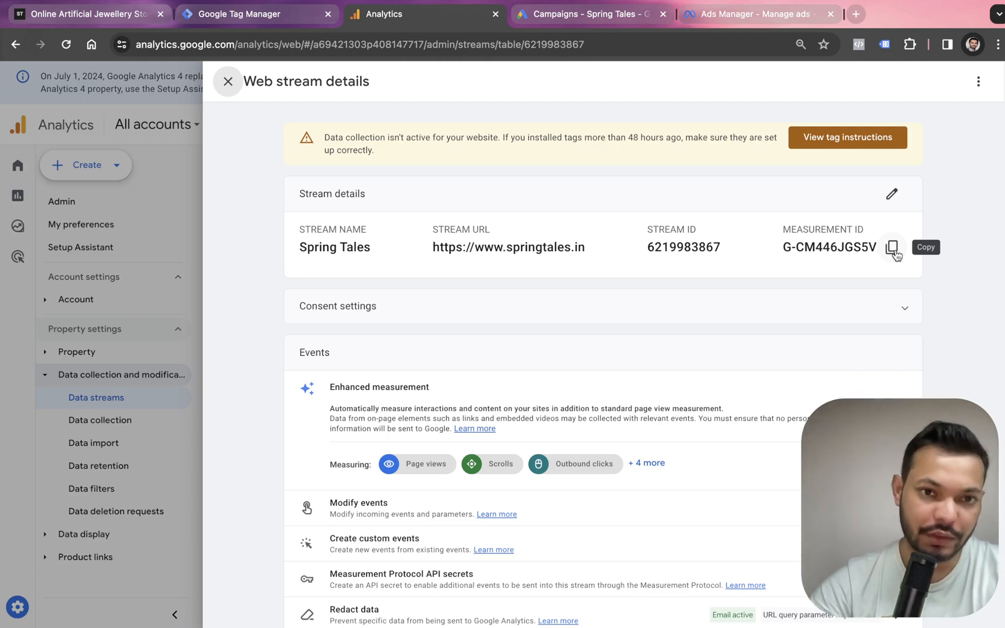
# Review the manual Google tag installation instructions, close them, and copy the Spring Tales stream's measurement ID.
pyautogui.click(832, 144)
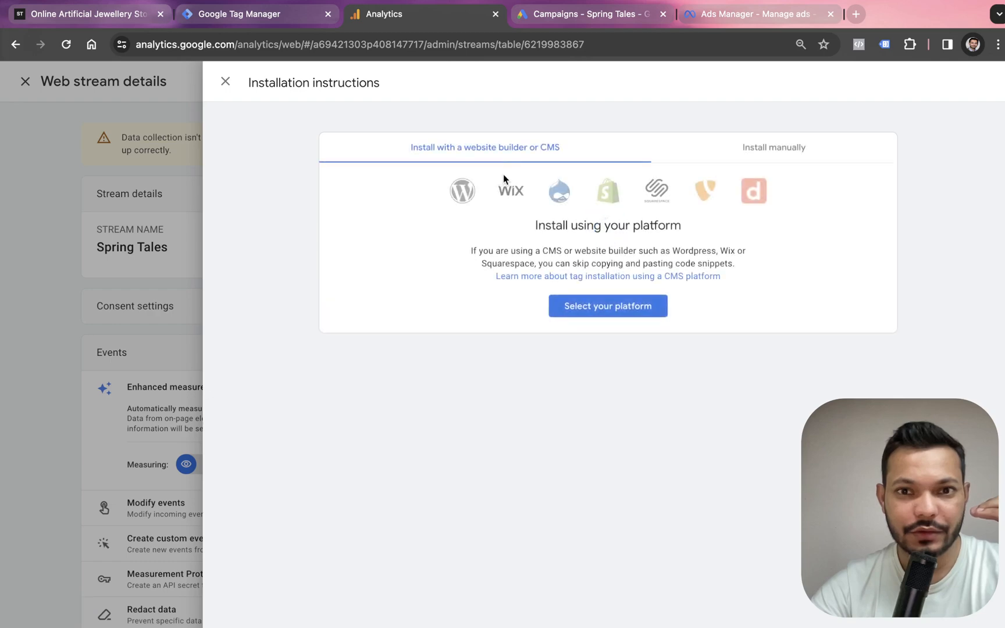
pyautogui.click(765, 152)
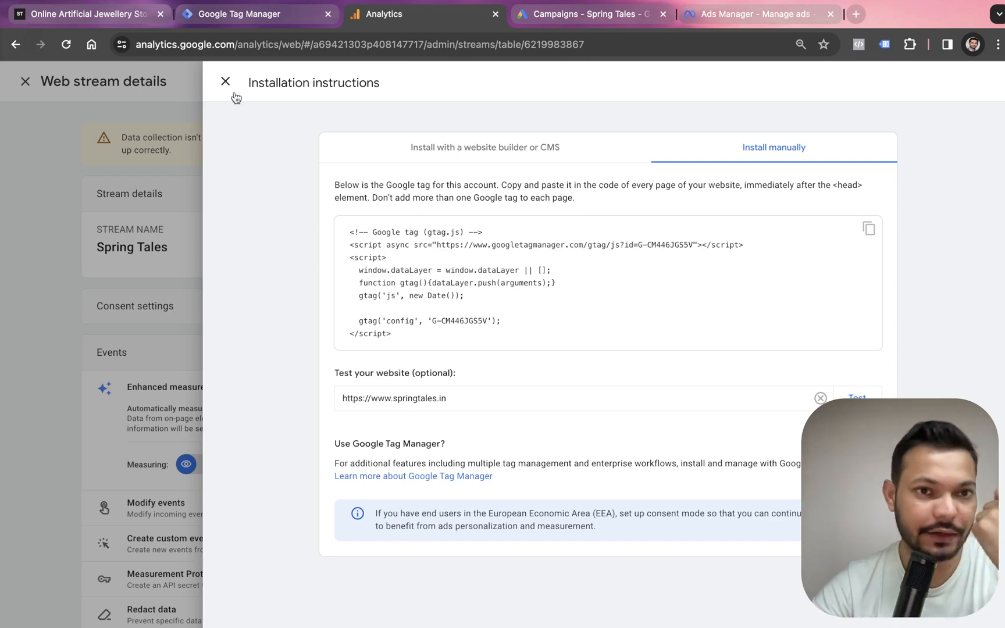
pyautogui.click(226, 81)
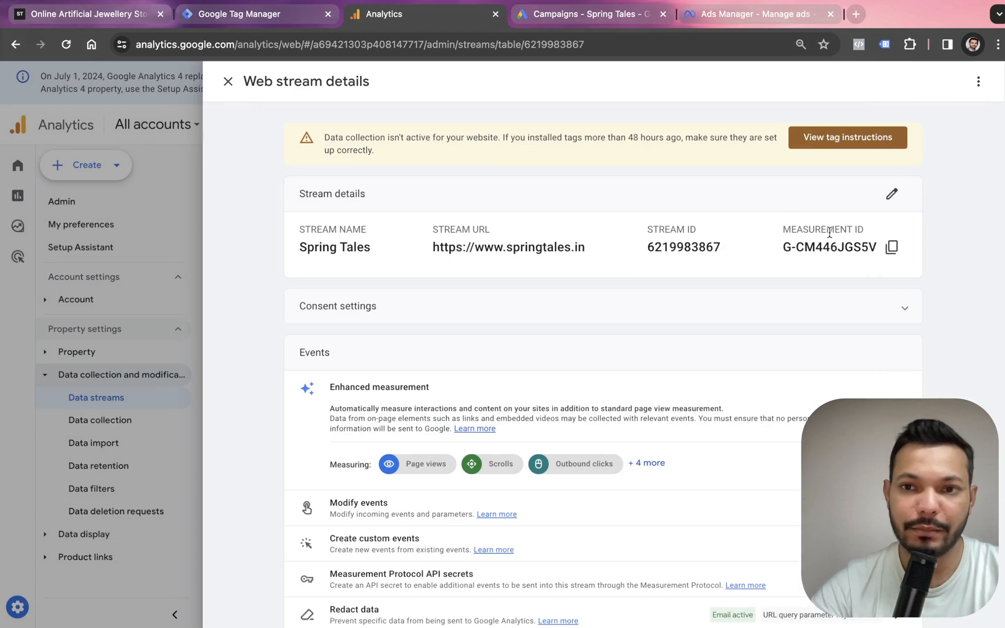
pyautogui.click(893, 249)
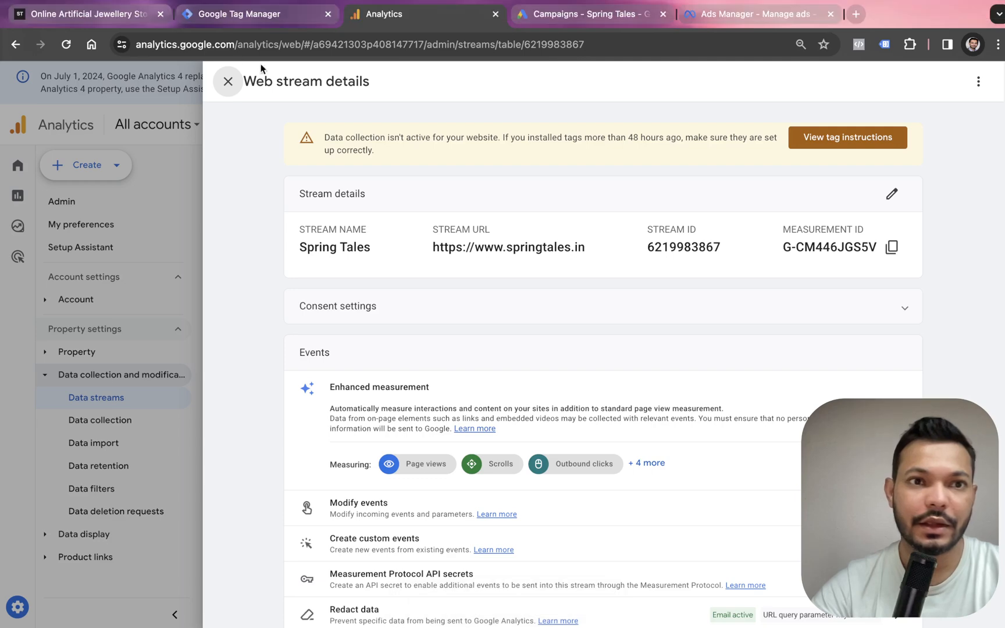
# Switch to Google Tag Manager and create a new tag with the Google Tag type from the Google Analytics category.
pyautogui.click(267, 23)
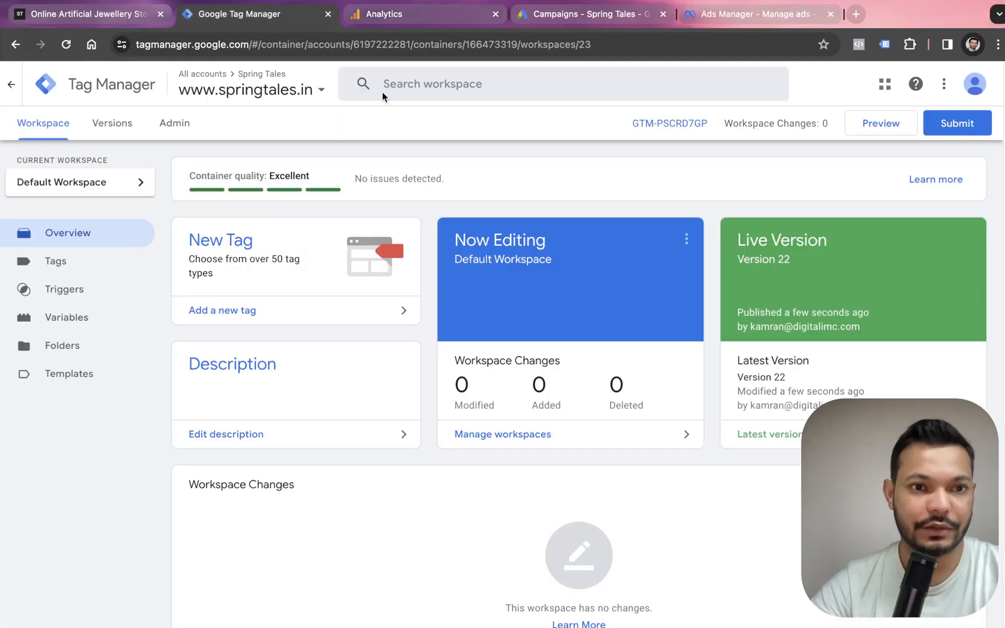
pyautogui.click(84, 264)
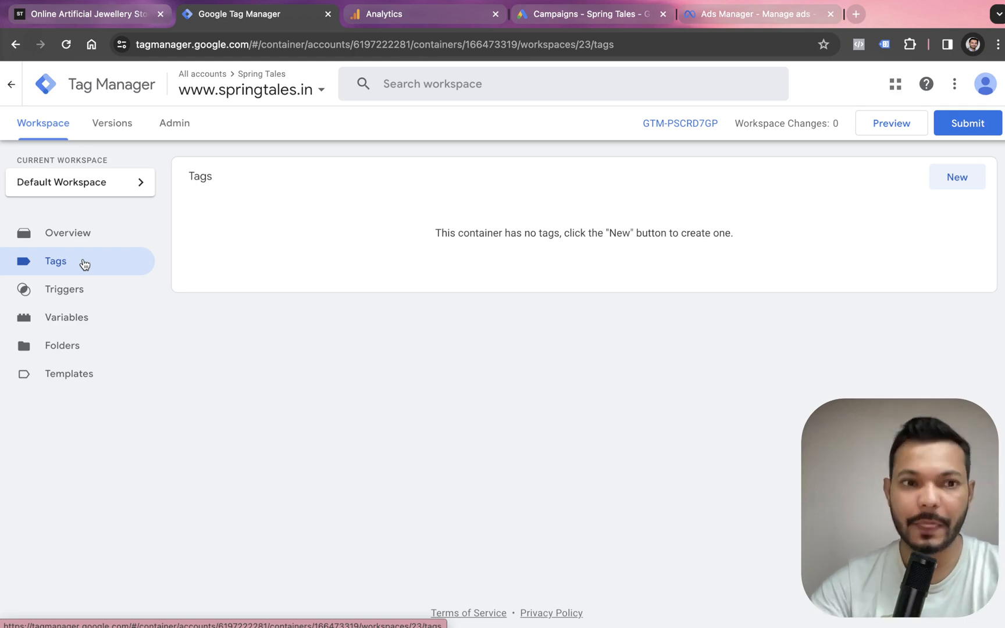
pyautogui.click(937, 183)
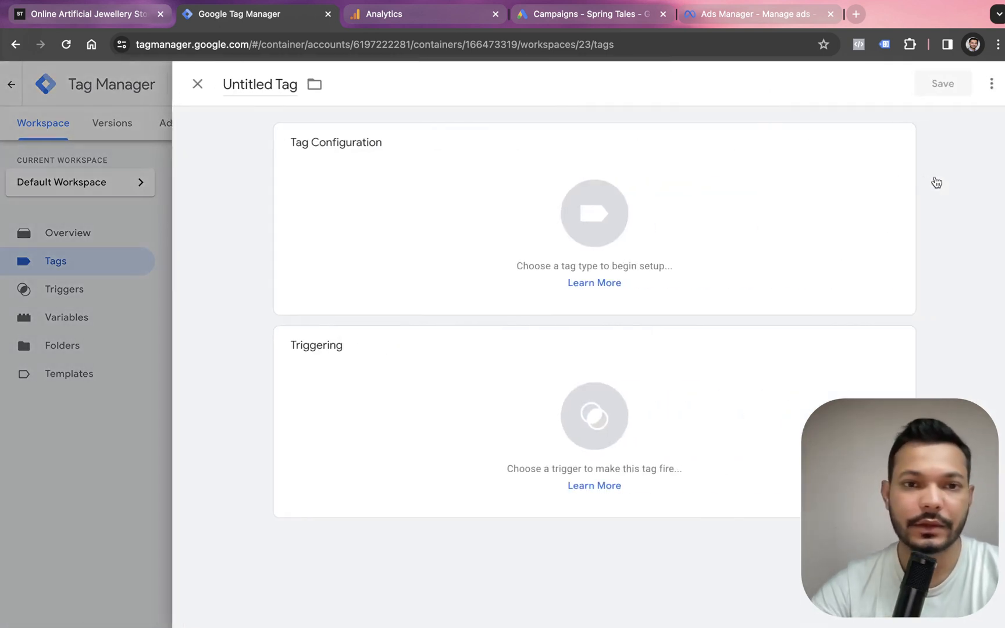
pyautogui.click(382, 189)
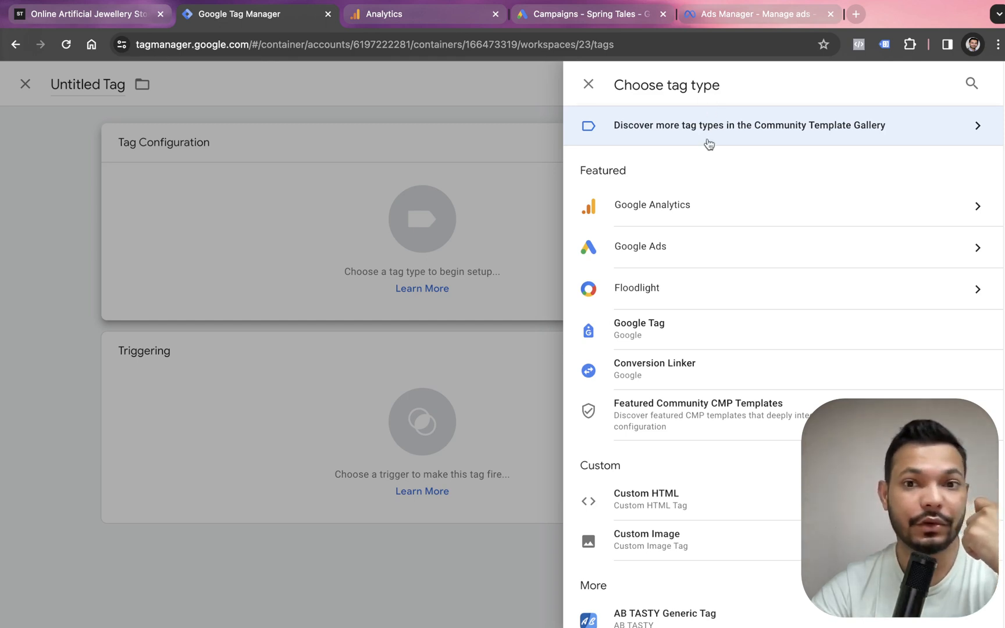
pyautogui.click(715, 198)
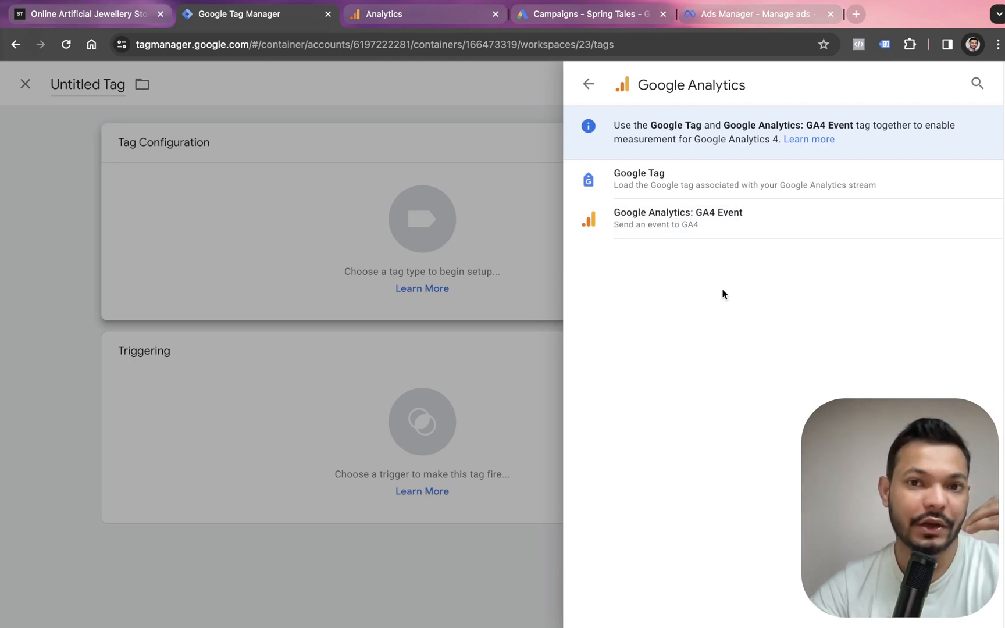
pyautogui.click(687, 186)
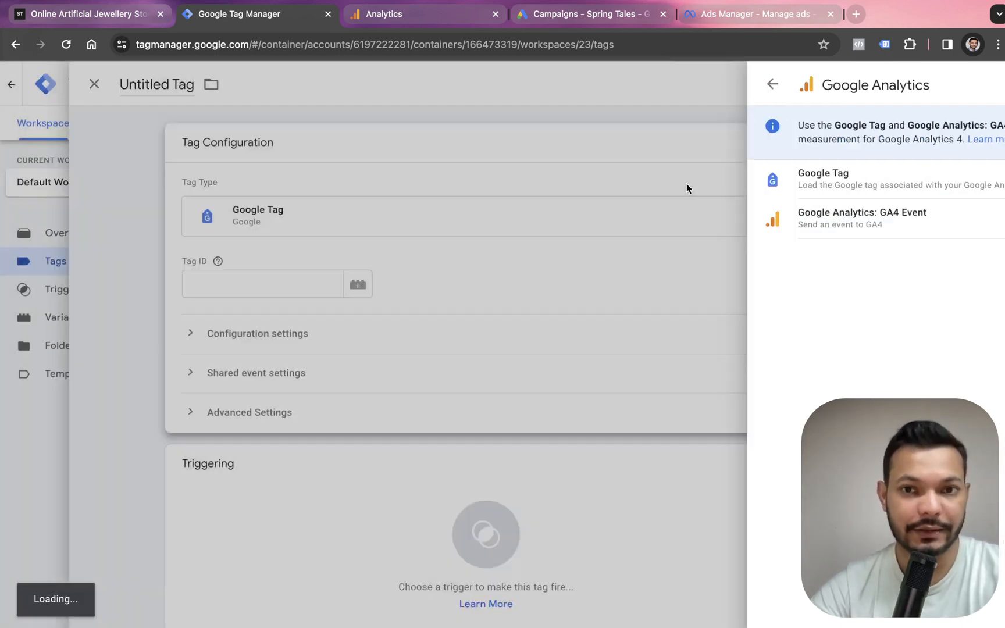
# Paste the measurement ID G-CM446JGS5V as the Google Tag's Tag ID.
pyautogui.click(395, 275)
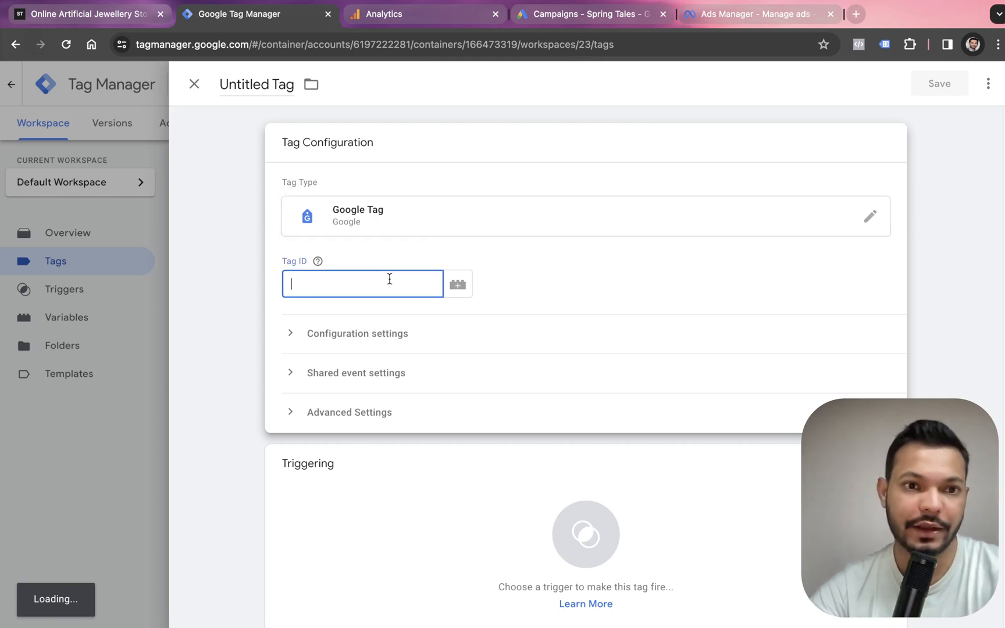
pyautogui.hotkey('ctrl', 'v')
pyautogui.click(346, 315)
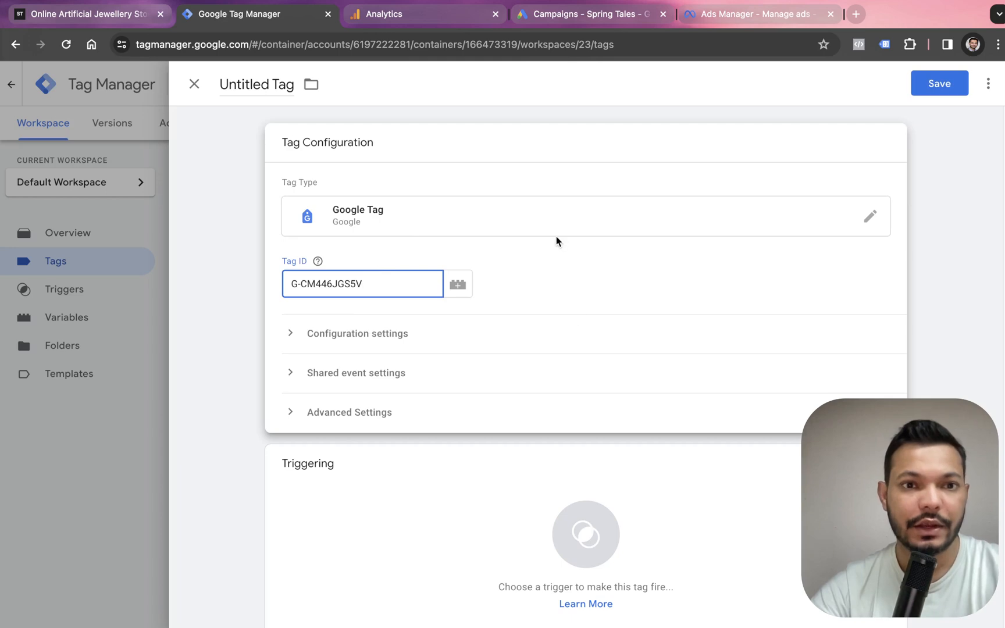
# Add the All Pages page view trigger as the tag's firing trigger.
pyautogui.scroll(-1, 562, 285)
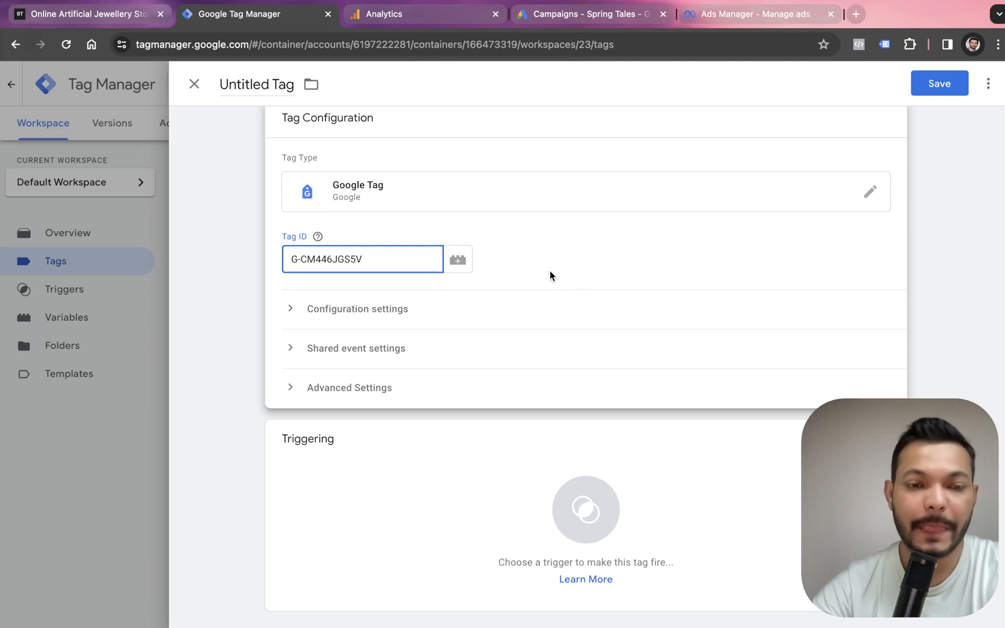
pyautogui.click(455, 473)
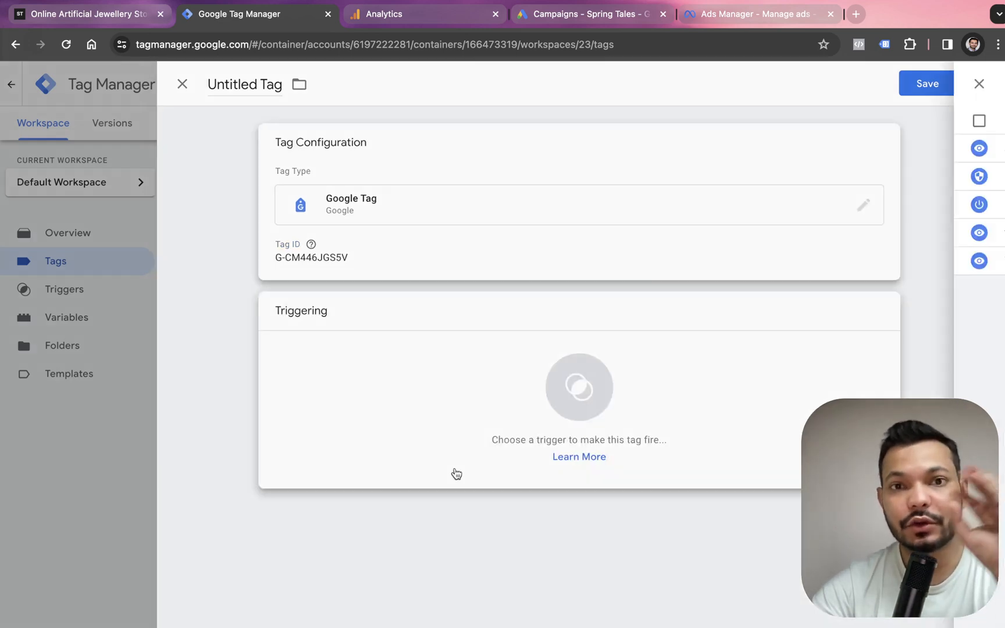
pyautogui.click(456, 474)
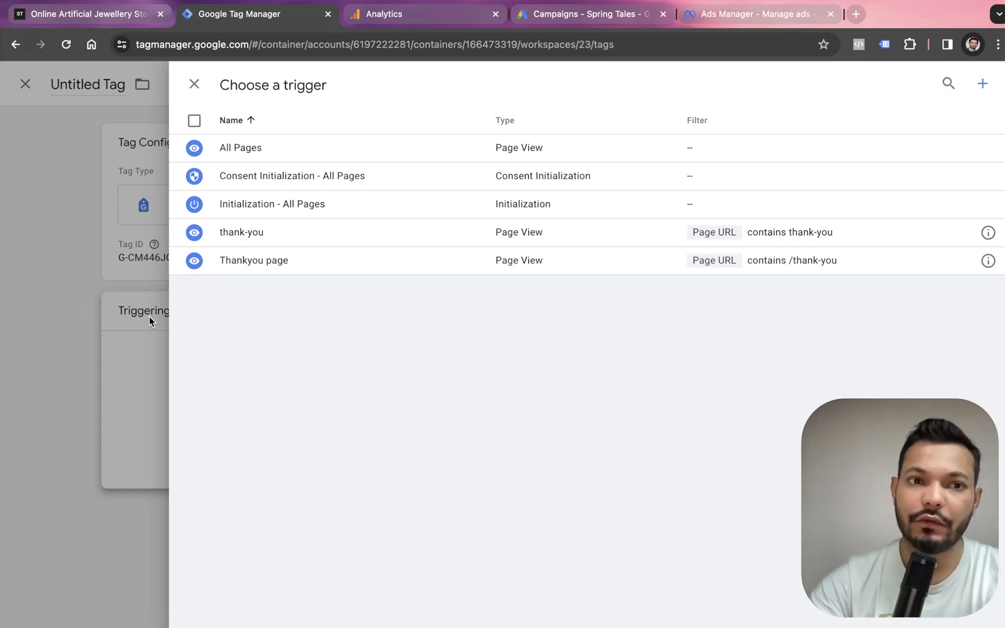
pyautogui.click(261, 146)
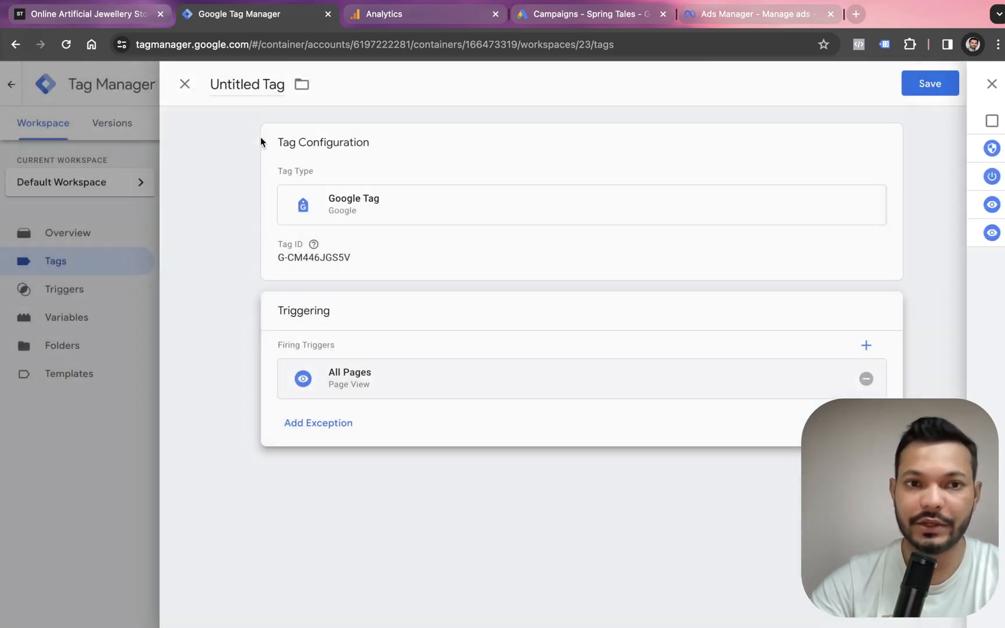
# Name the tag "Google Analytics Code - GA4" and save it.
pyautogui.click(267, 87)
pyautogui.write('Goog')
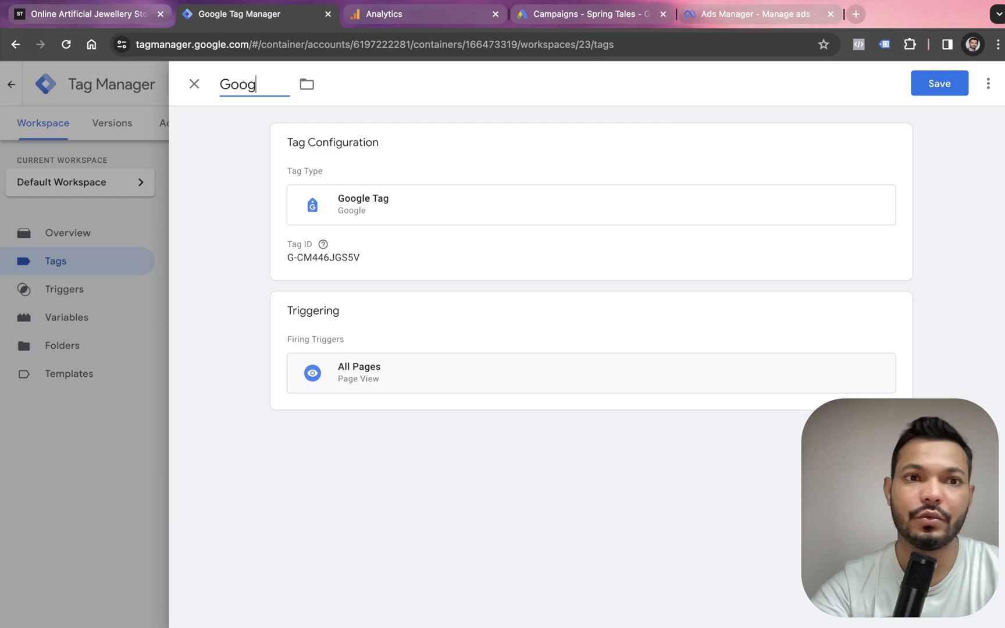
pyautogui.write('le Analytics Code - GA')
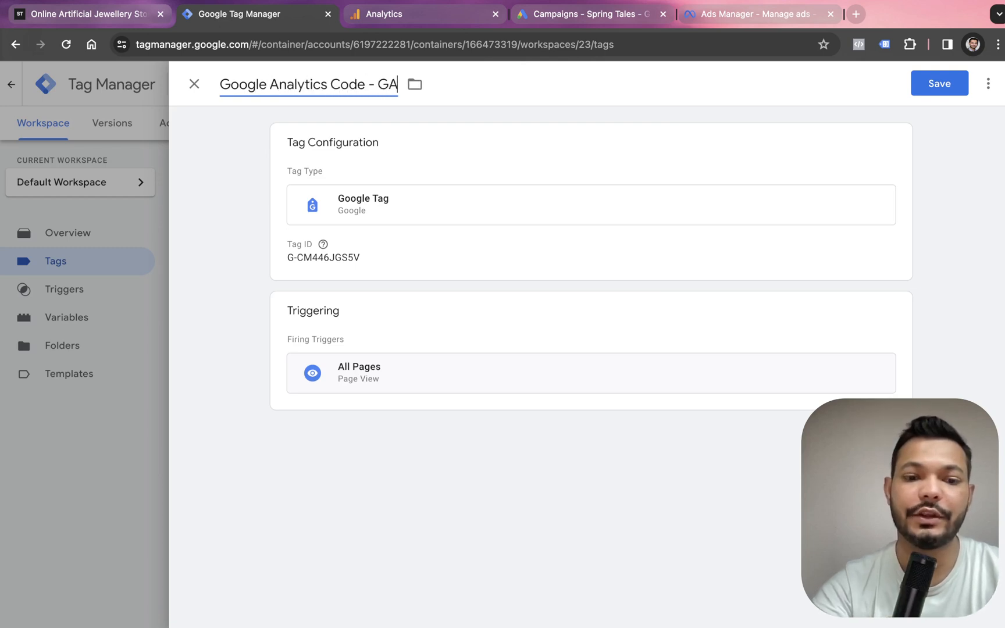
pyautogui.write('4')
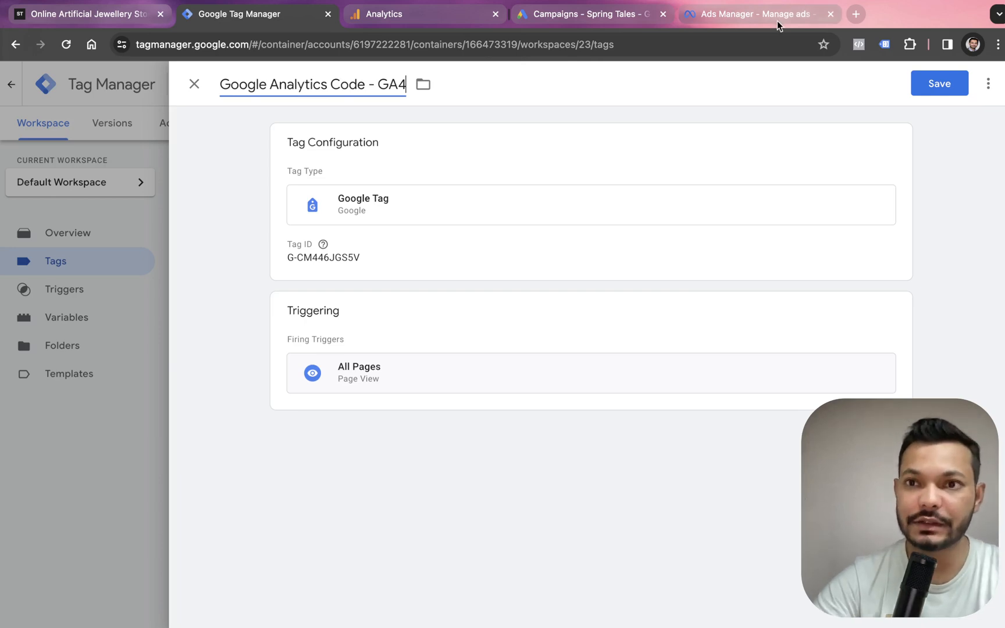
pyautogui.click(927, 83)
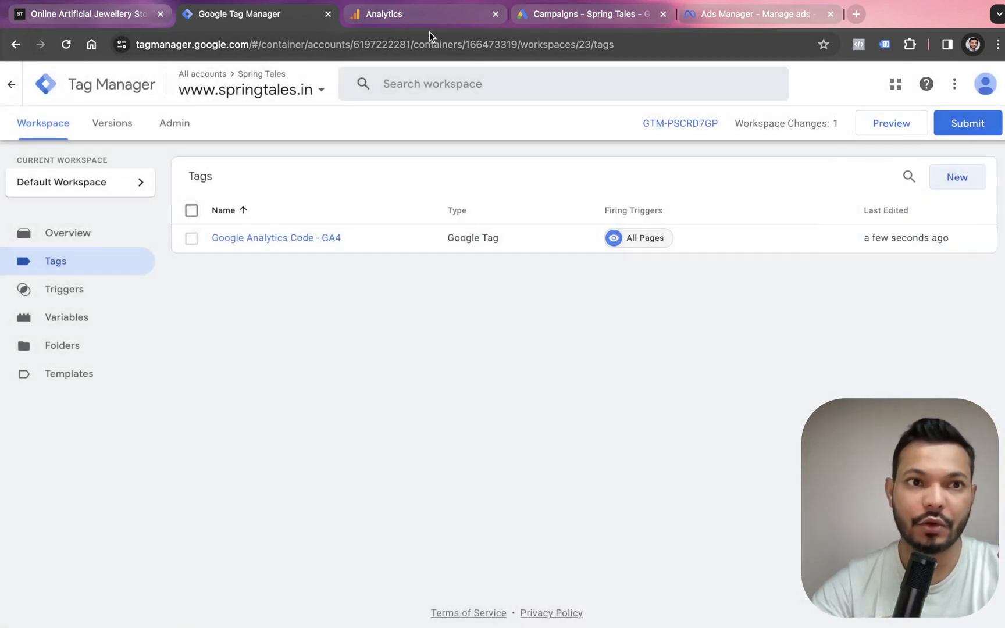
# Reload the Spring Tales storefront, check its tags in Google Tag Assistant Legacy, and return to Google Tag Manager.
pyautogui.moveTo(105, 25); pyautogui.dragTo(254, 24)
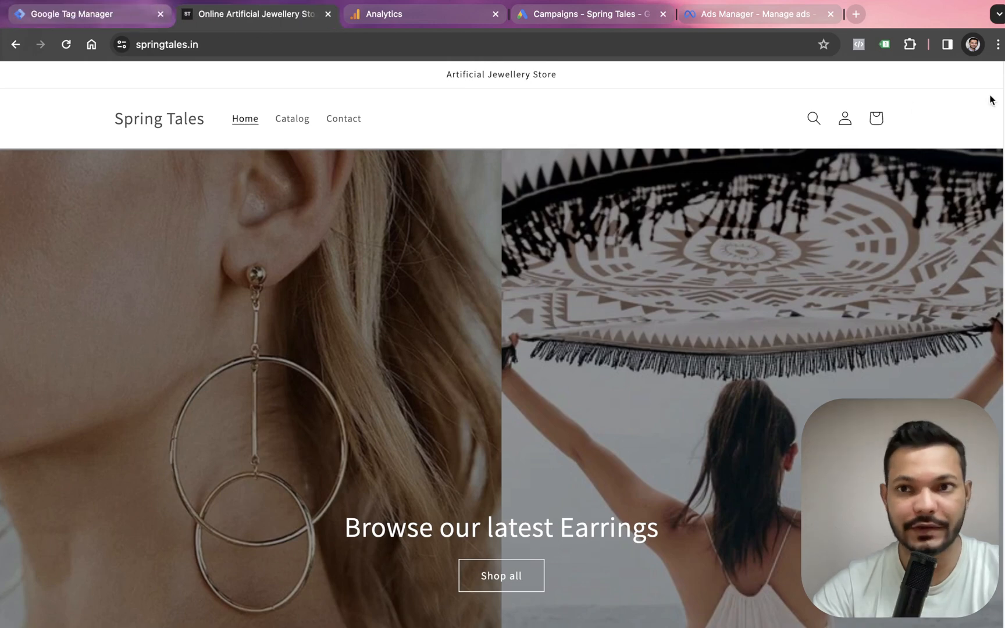
pyautogui.click(71, 44)
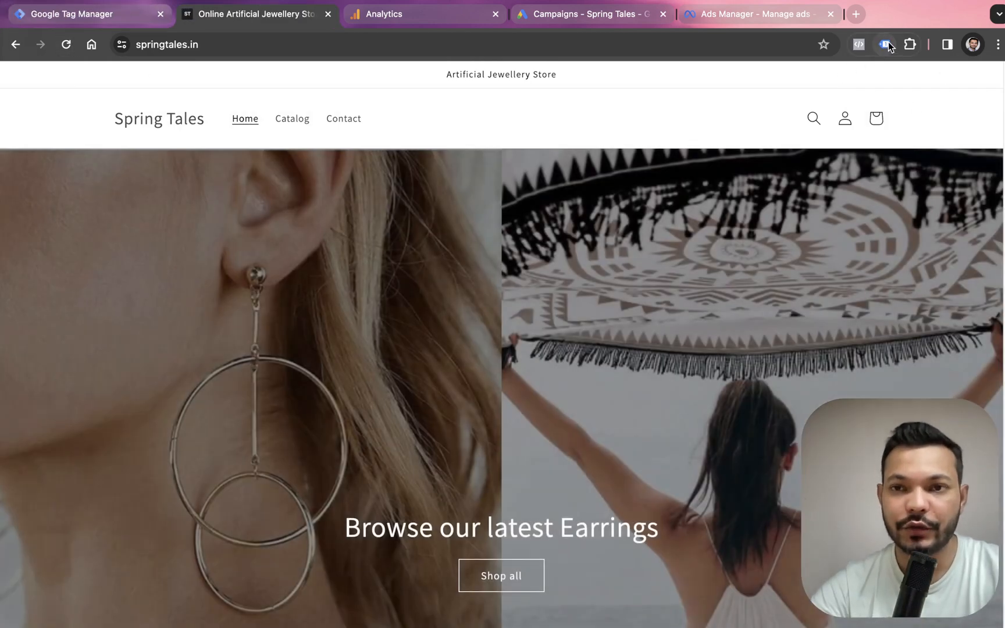
pyautogui.click(886, 45)
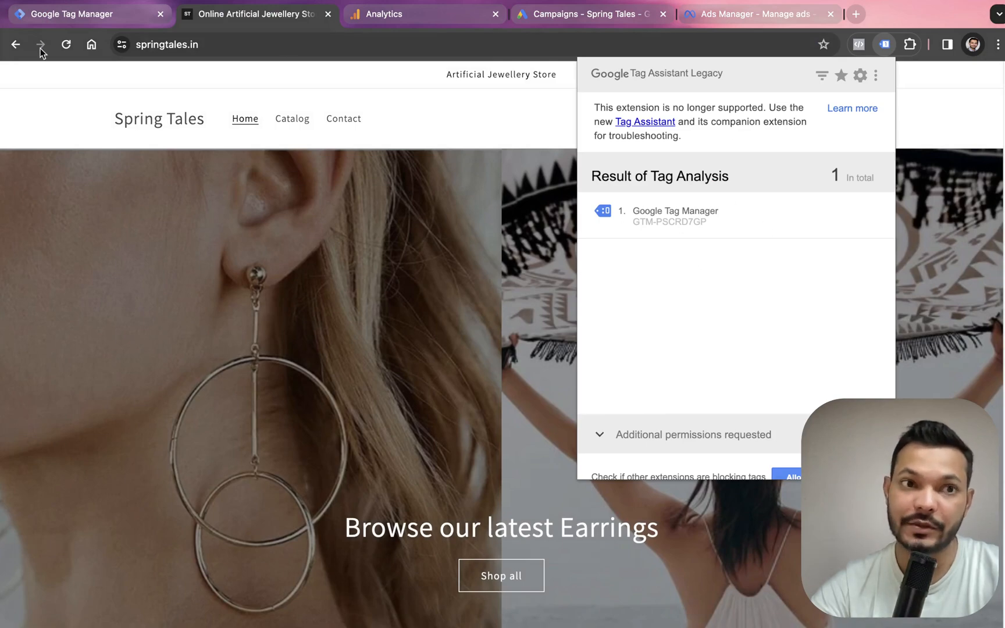
pyautogui.click(44, 19)
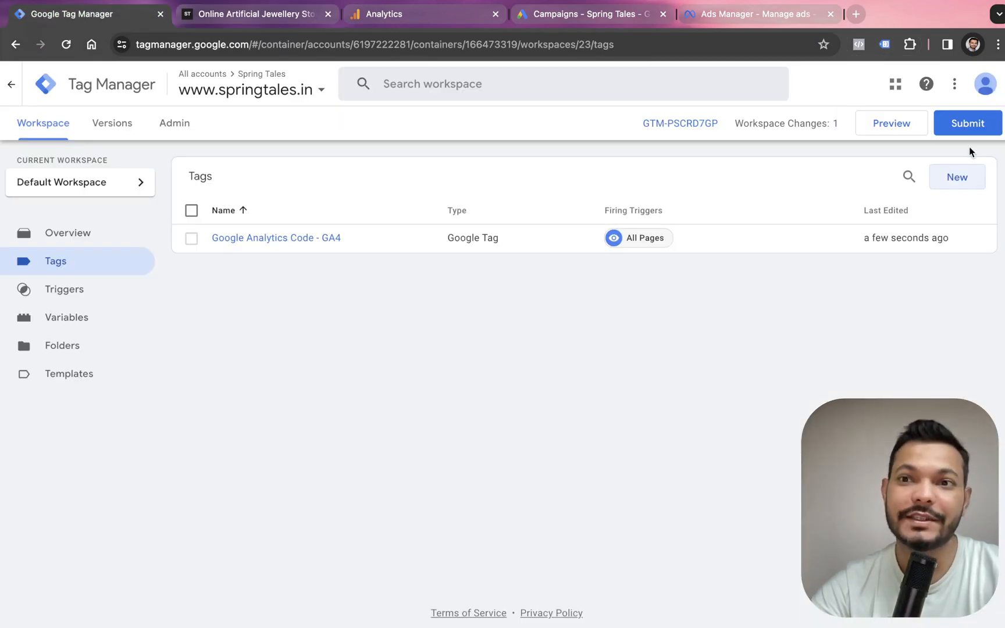
# Submit and publish the workspace changes to the Live environment without a version name or description.
pyautogui.click(969, 130)
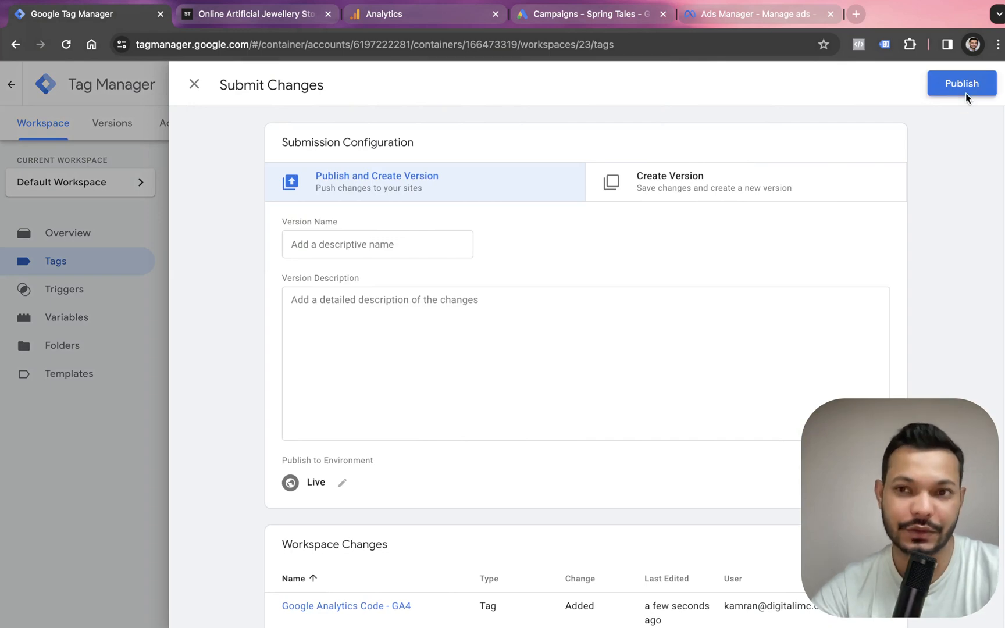
pyautogui.click(965, 96)
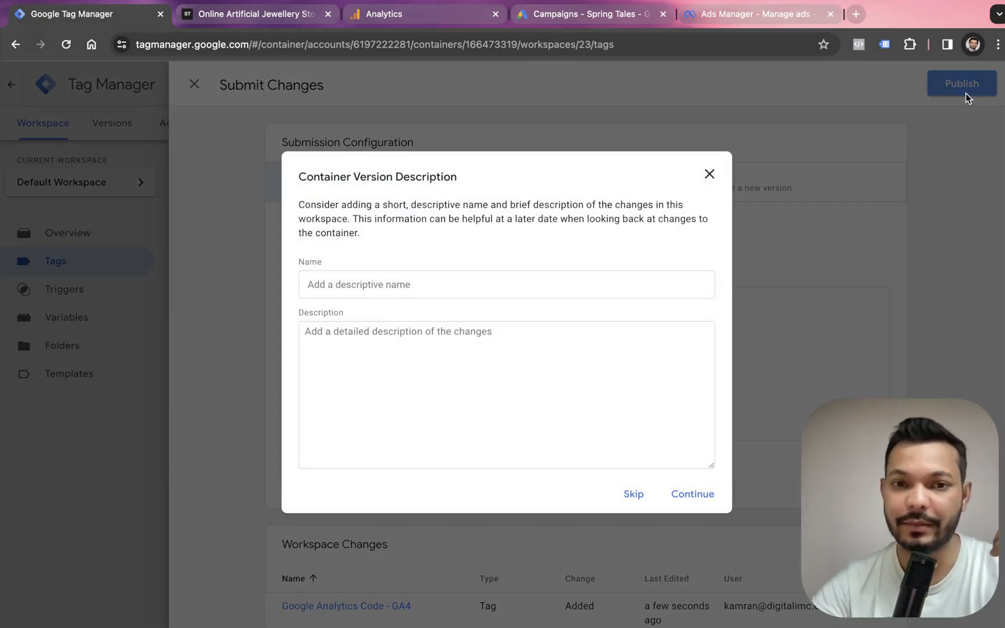
pyautogui.click(697, 493)
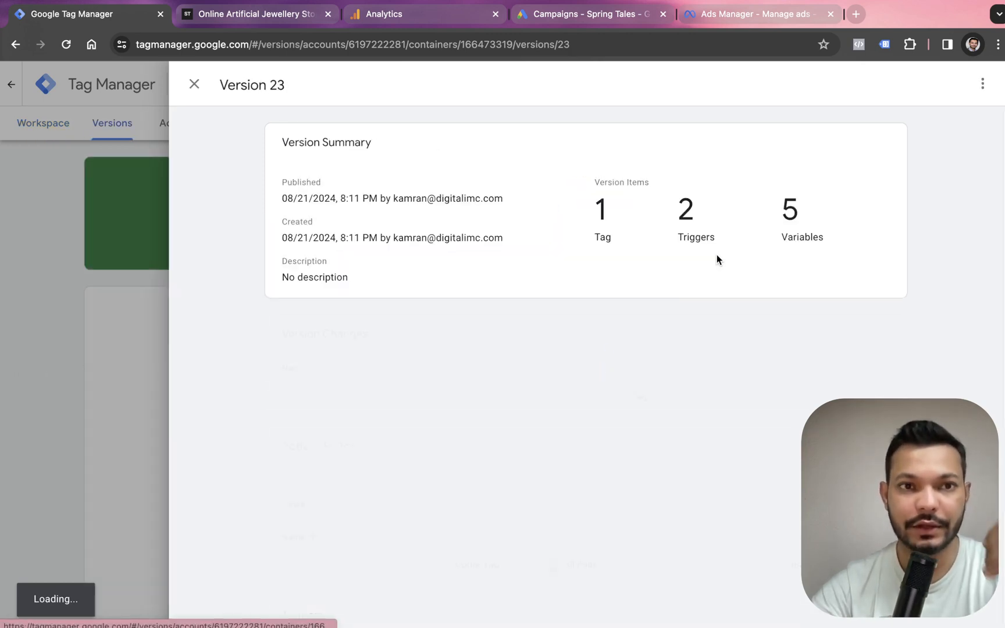
# Reload the Spring Tales storefront and check its tags in Google Tag Assistant Legacy, including the Global site tag's details.
pyautogui.hotkey('ctrl', 'Tab')
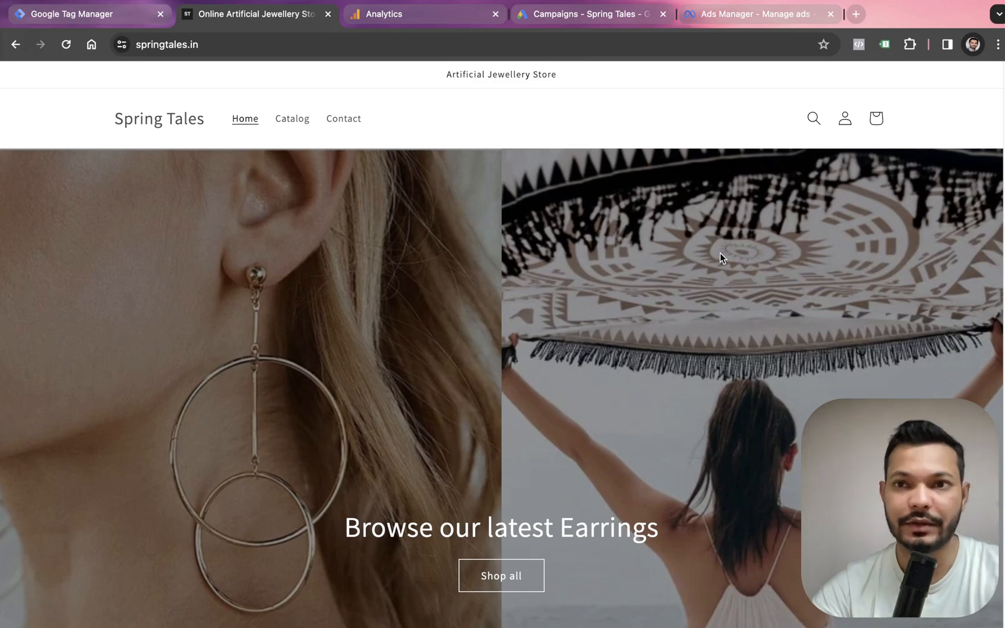
pyautogui.click(65, 50)
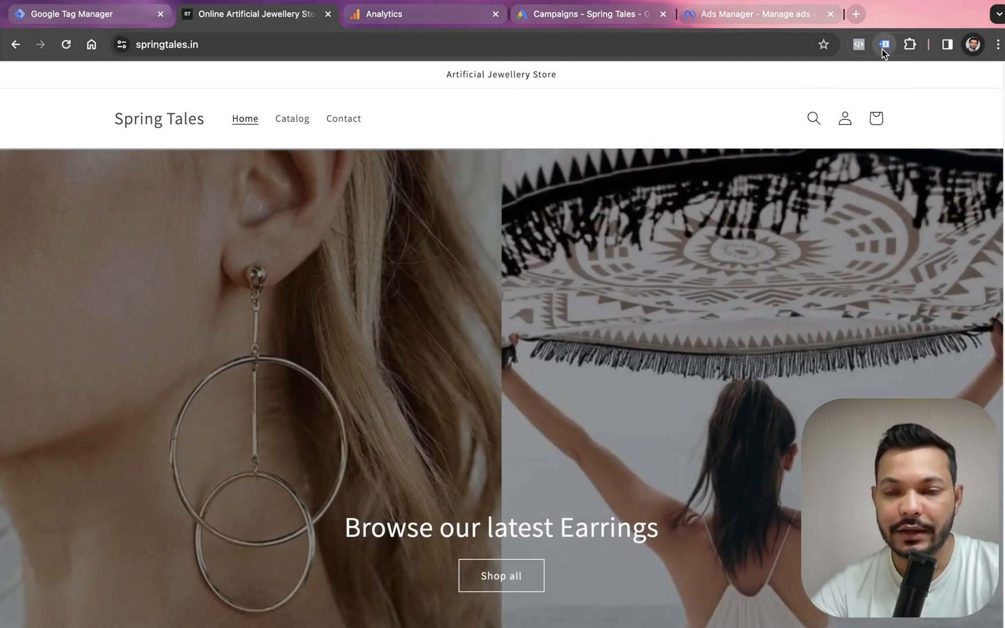
pyautogui.click(884, 45)
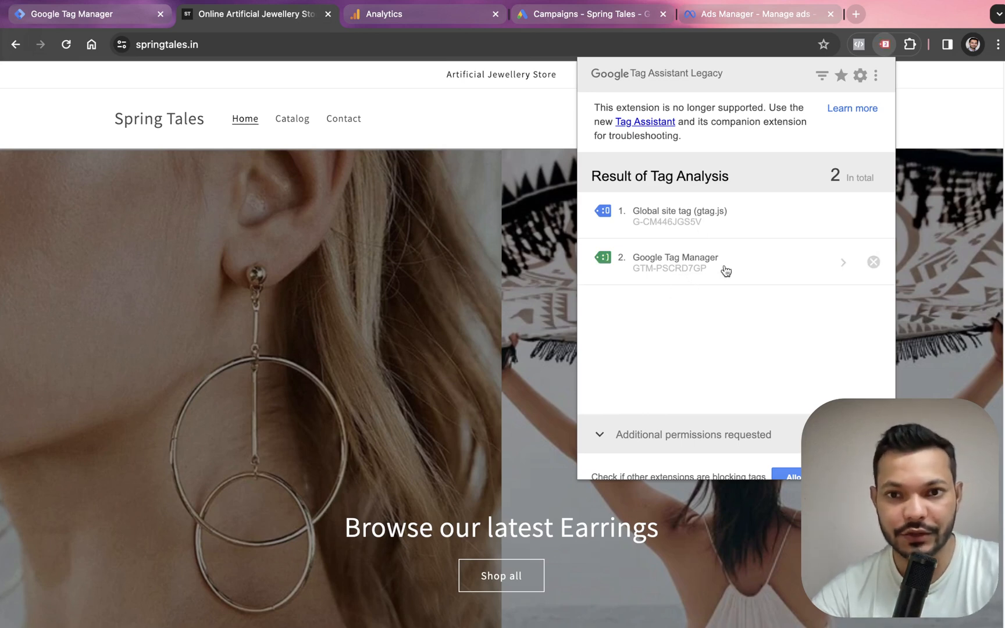
pyautogui.click(688, 223)
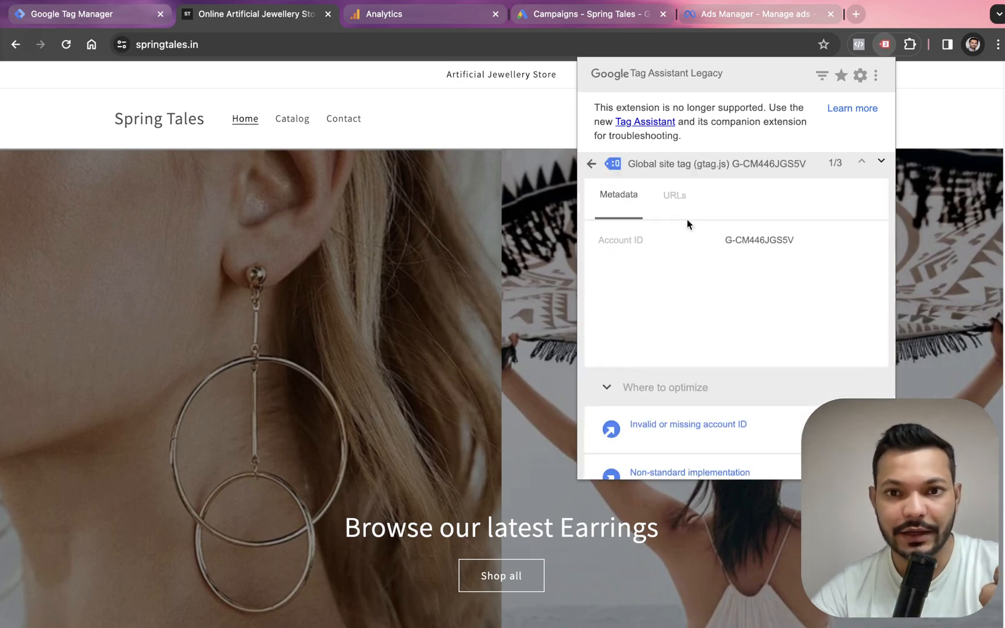
pyautogui.click(590, 164)
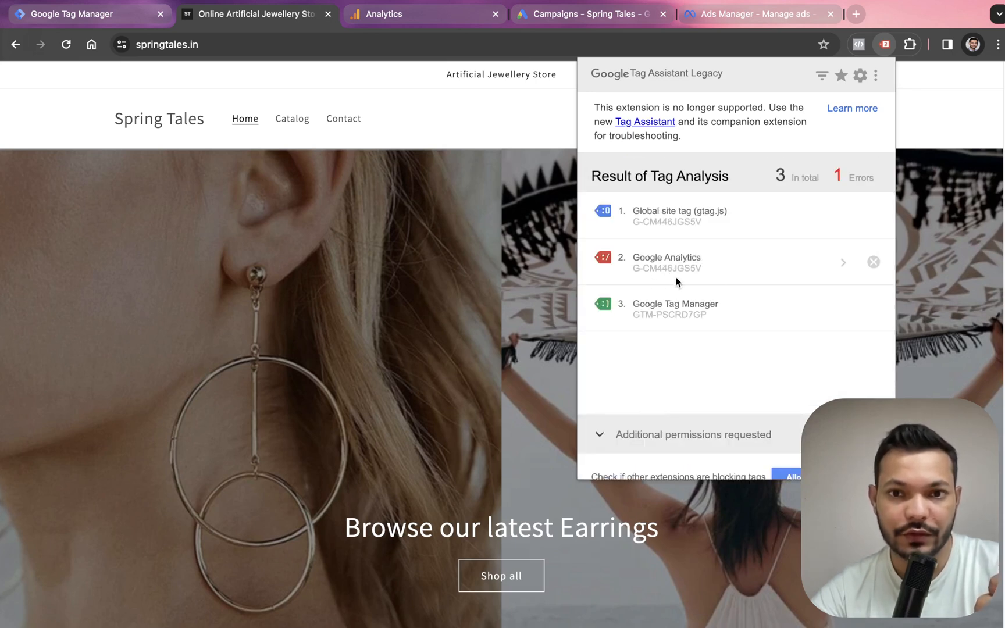
# Switch to Google Ads and open the Audience manager's data segments for the Spring Tales account.
pyautogui.click(385, 16)
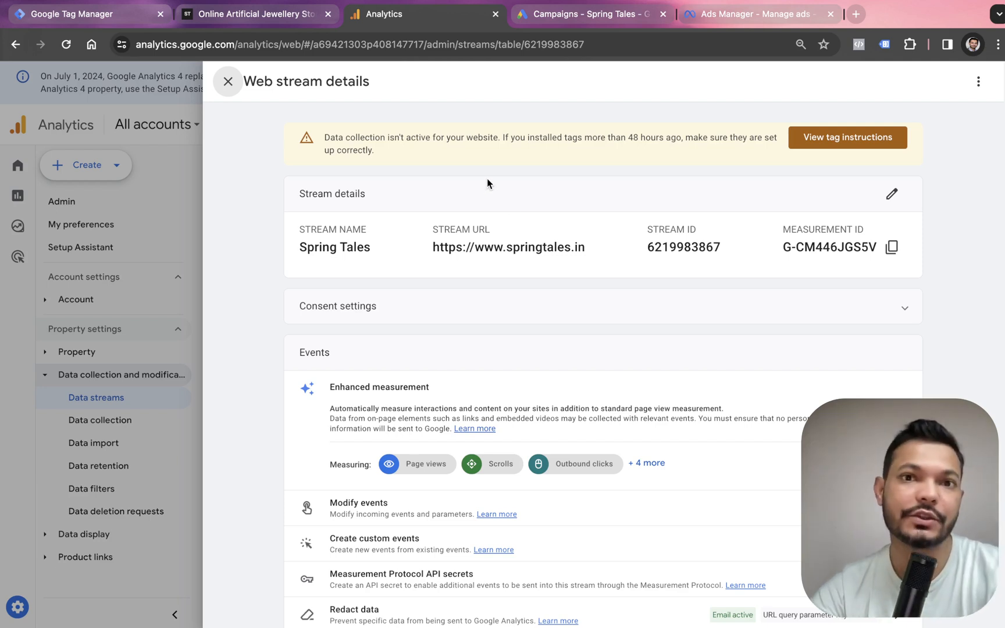
pyautogui.click(554, 18)
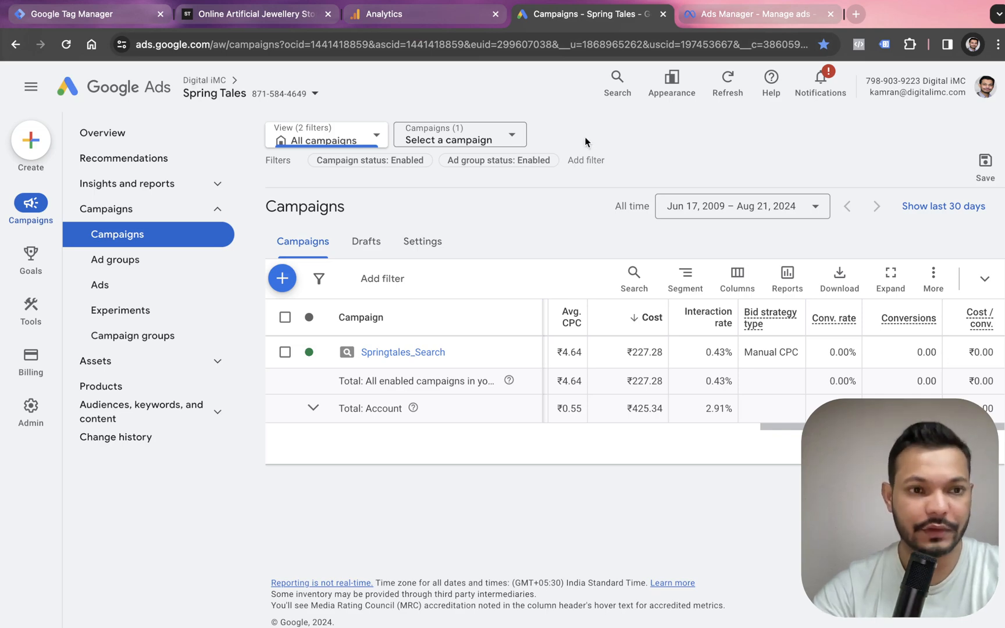
pyautogui.moveTo(37, 321)
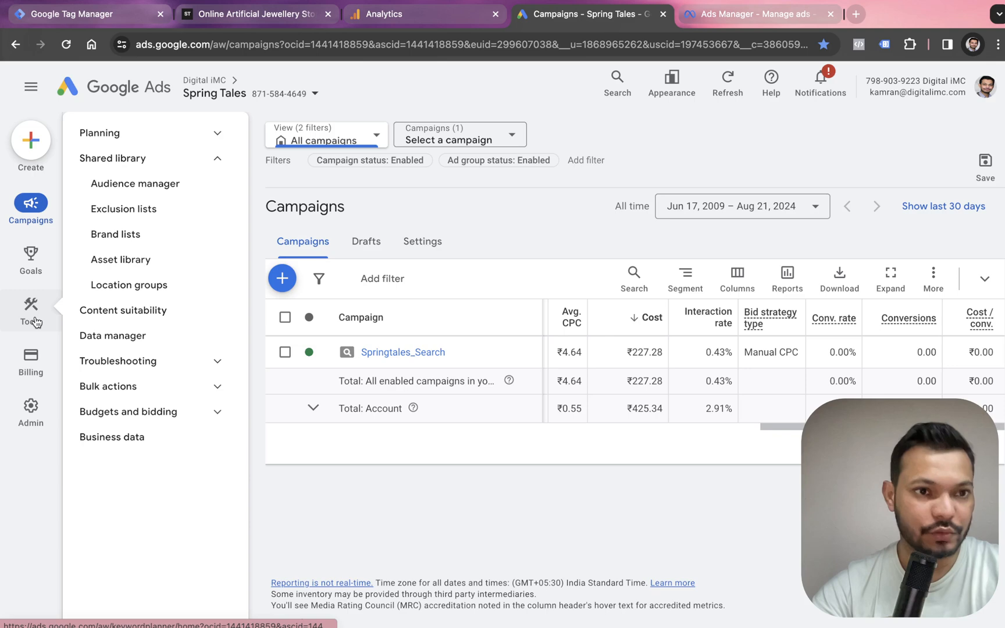
pyautogui.click(137, 185)
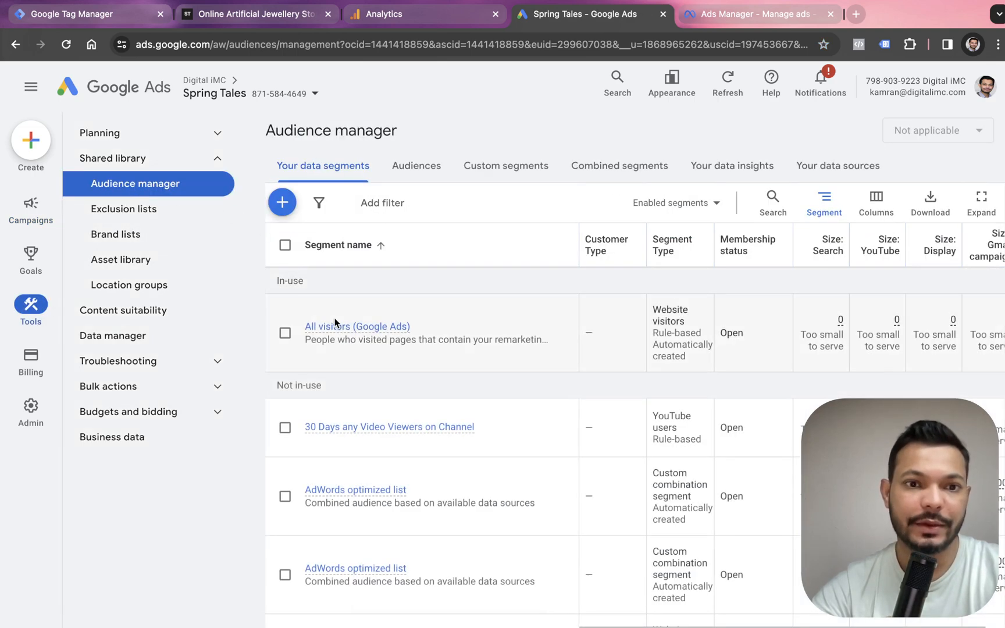
pyautogui.scroll(-5, 570, 429)
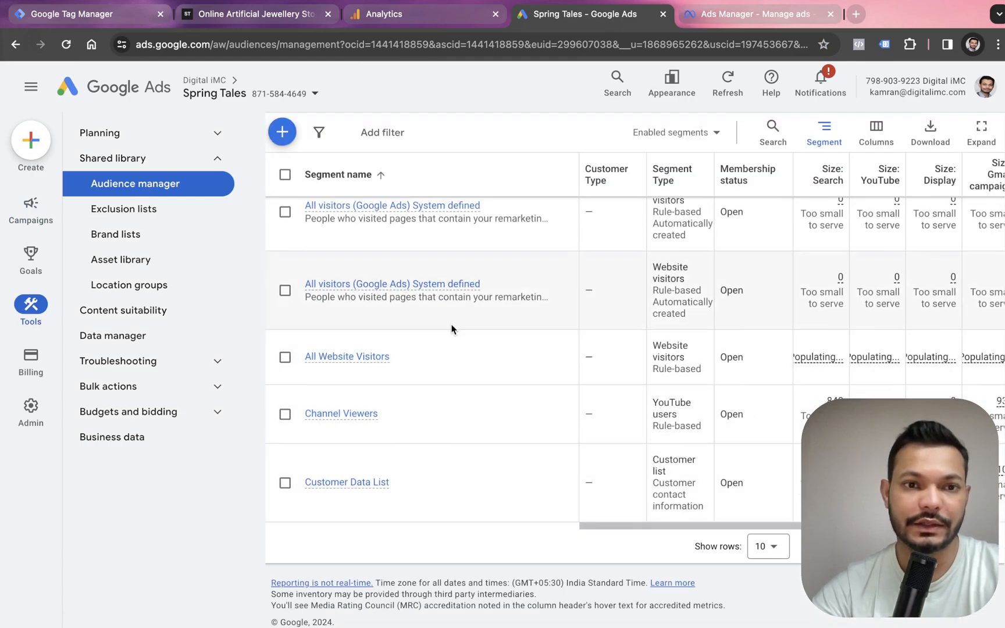
pyautogui.scroll(5, 466, 279)
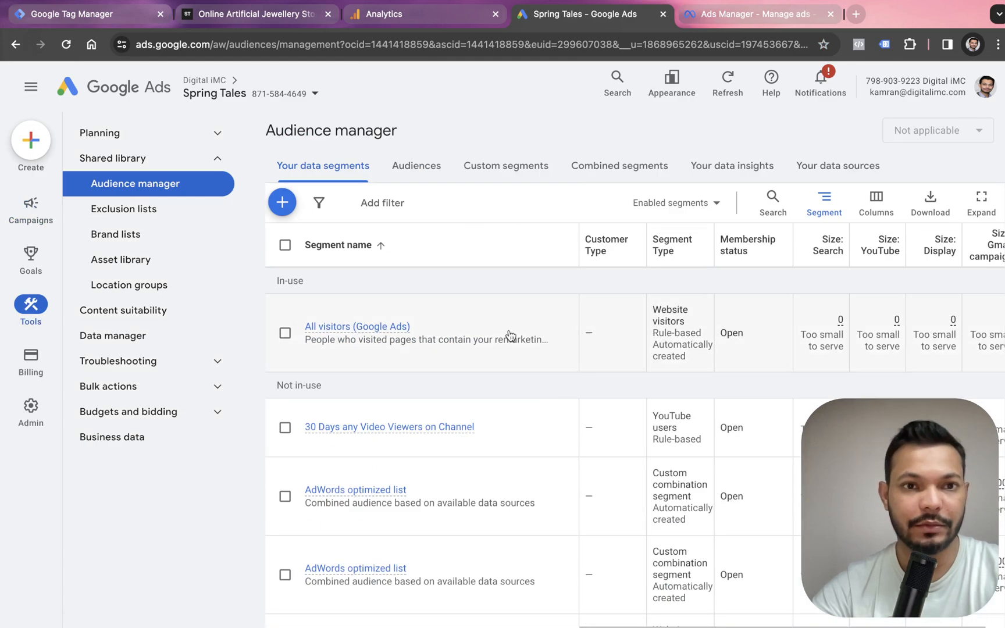
# Start a new website visitors segment and name it "All website traffic".
pyautogui.click(283, 203)
pyautogui.click(358, 227)
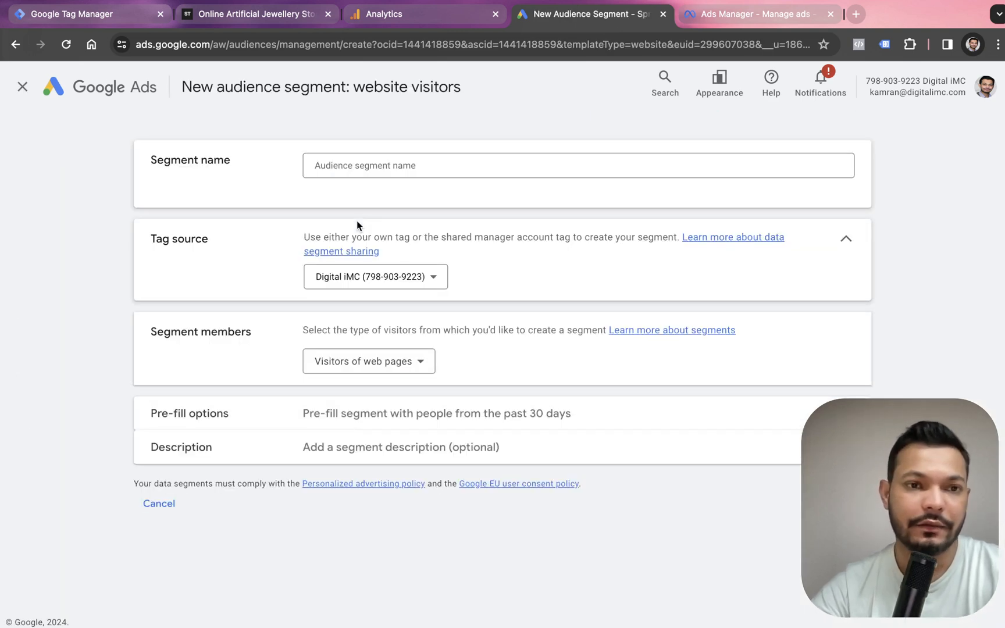
pyautogui.click(393, 167)
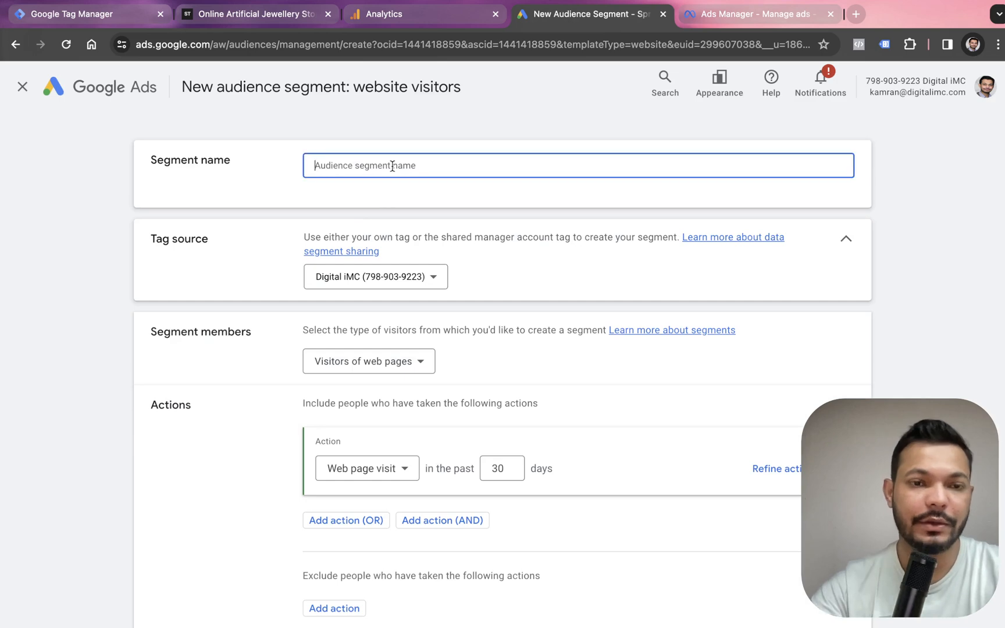
pyautogui.write('All webs')
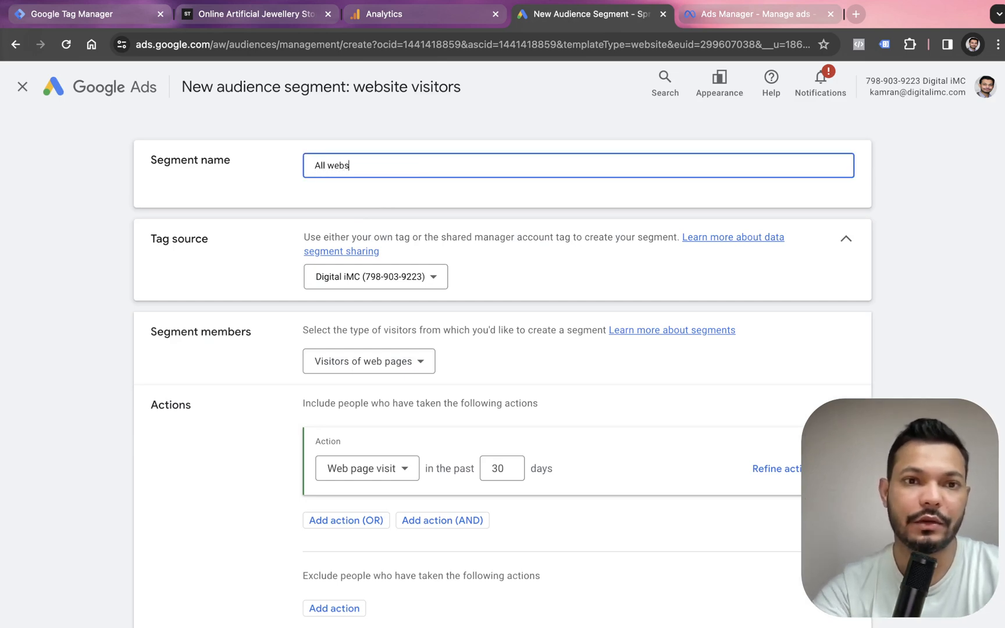
pyautogui.write('ite traffic')
pyautogui.press('BackSpace')
pyautogui.write('ic')
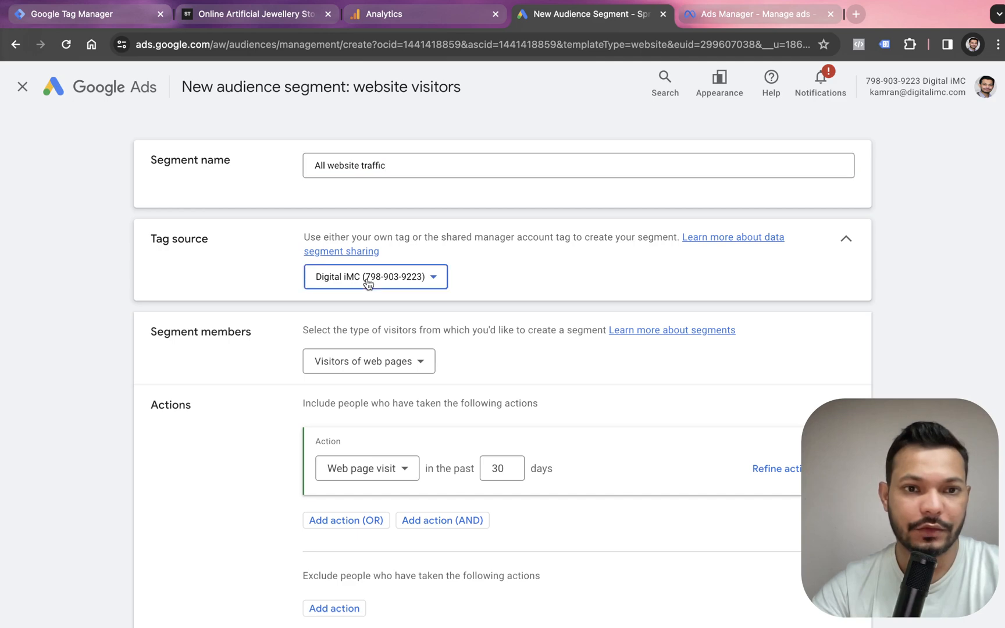
# Set the segment's tag source to the Spring Tales account and create the segment.
pyautogui.click(364, 283)
pyautogui.click(377, 326)
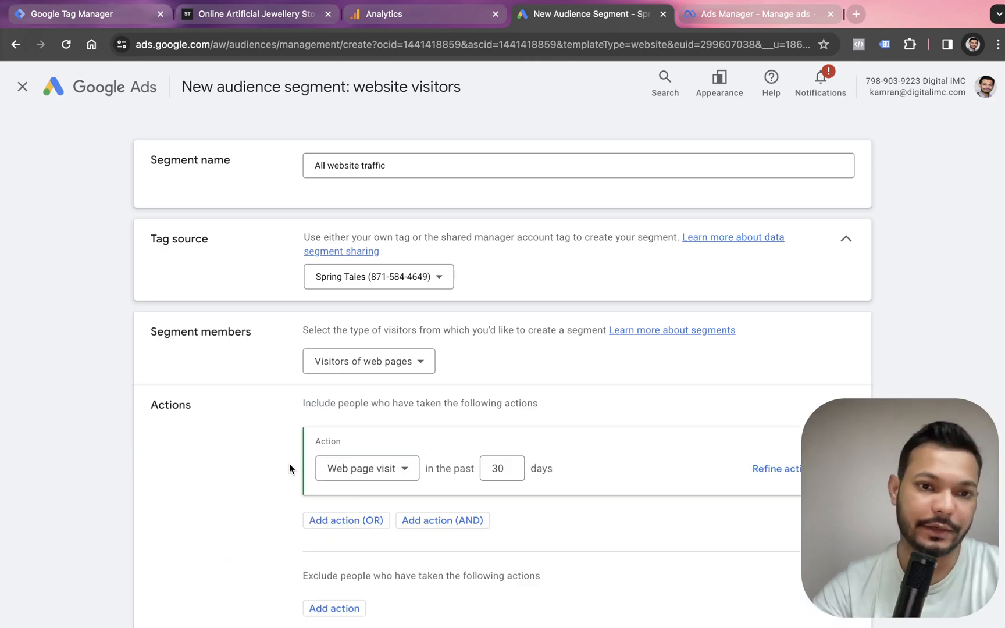
pyautogui.scroll(-3, 296, 500)
pyautogui.click(233, 577)
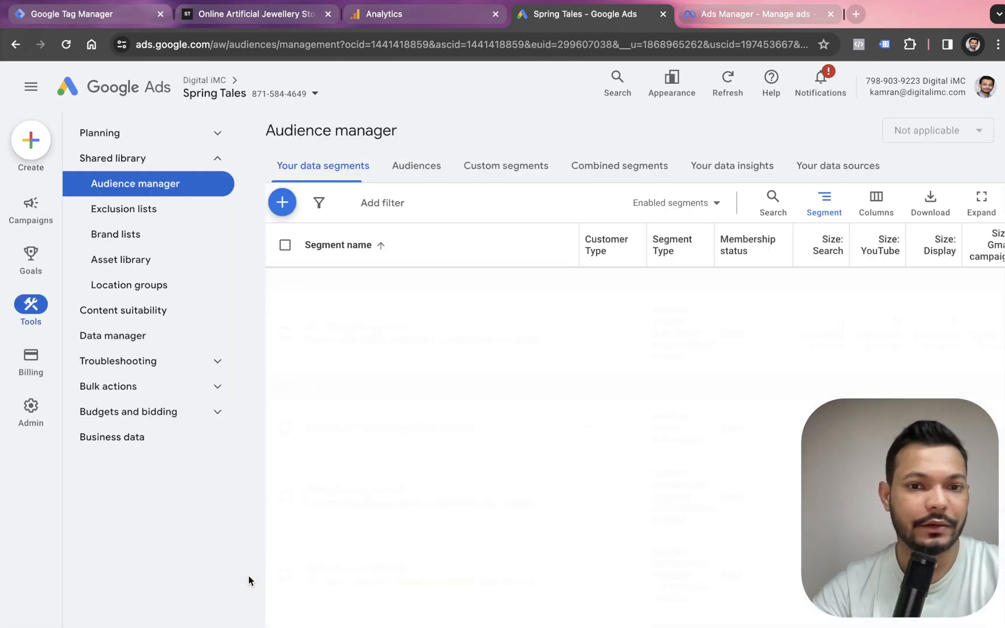
# Open the Google Ads tag's details among the Audience manager data sources and expand its tag setup instructions.
pyautogui.click(811, 175)
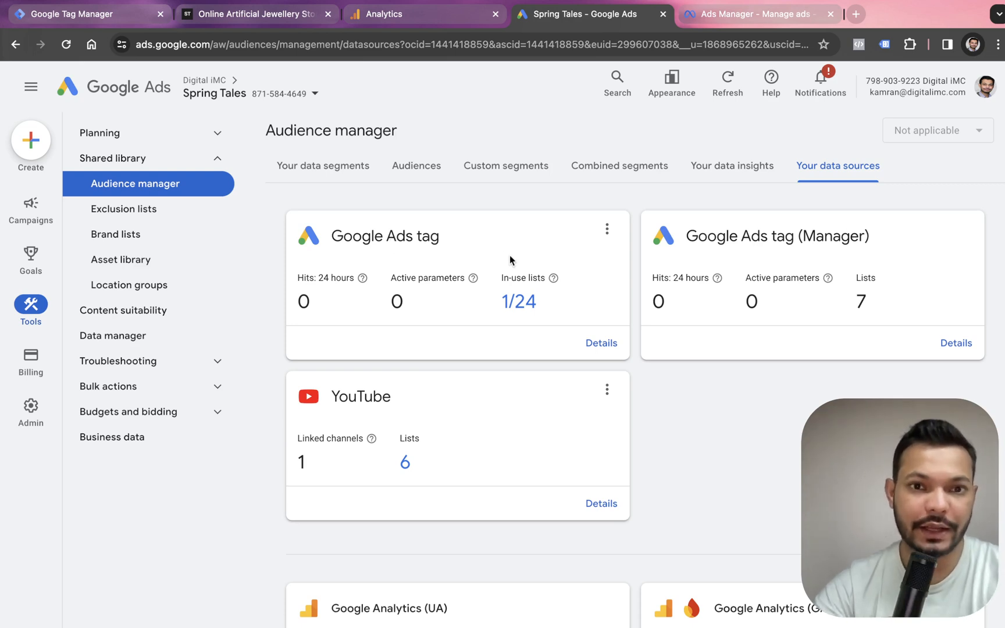
pyautogui.click(600, 346)
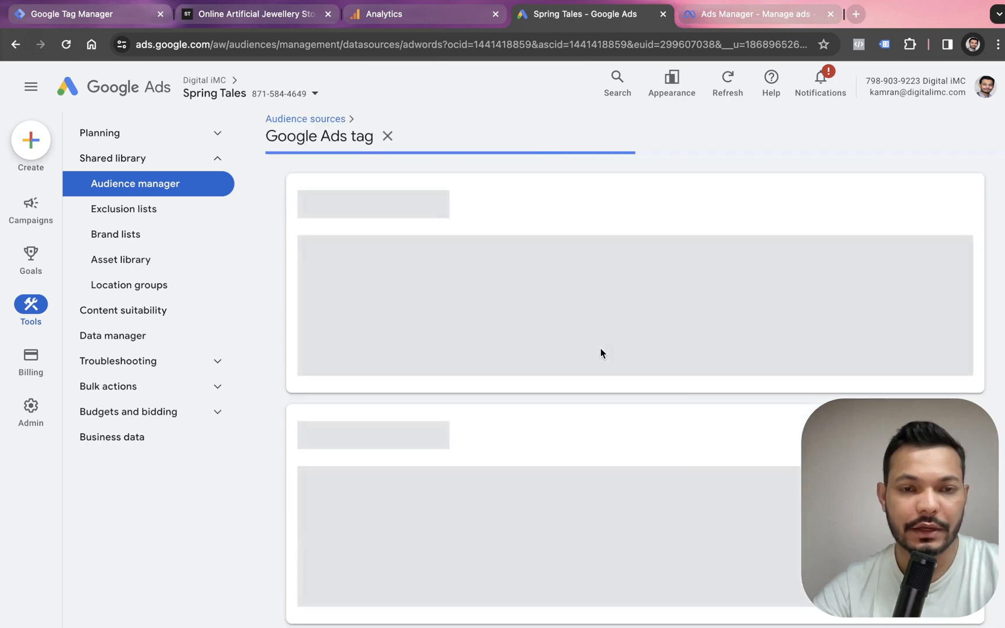
pyautogui.scroll(-4, 597, 347)
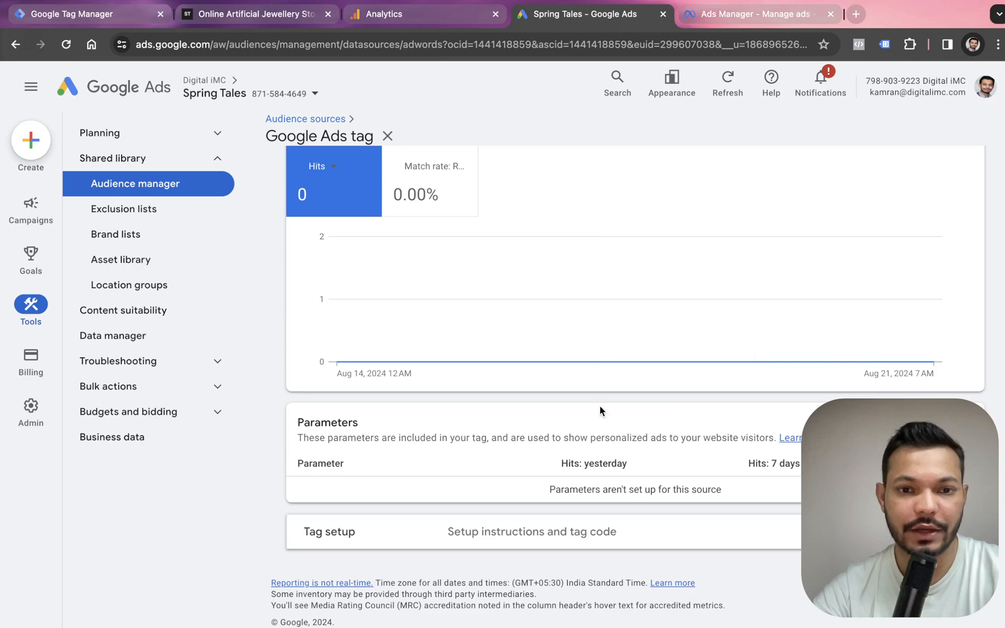
pyautogui.click(532, 523)
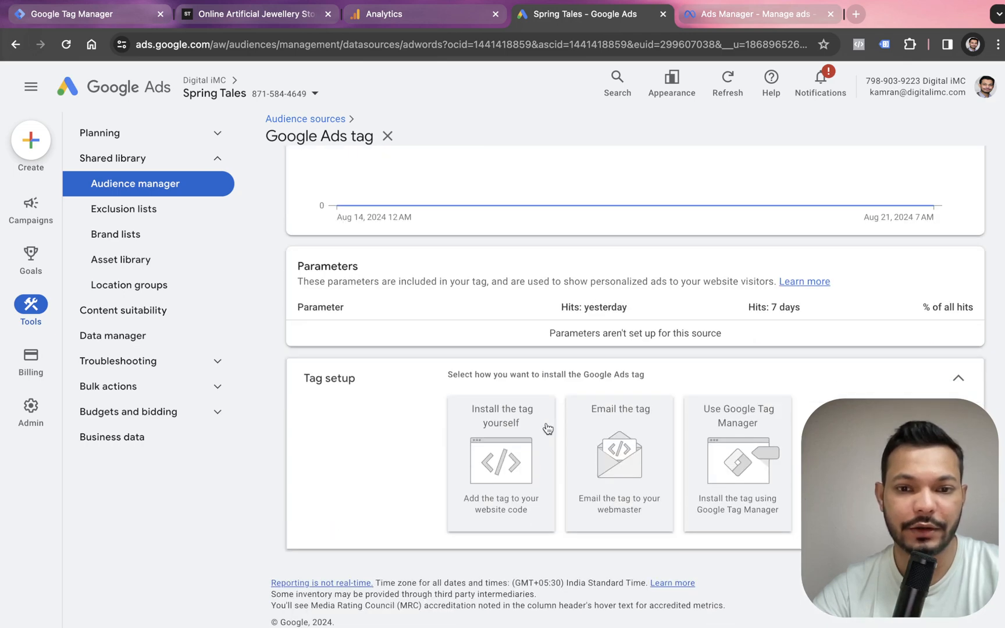
# Review the instructions for installing the Google Ads tag yourself and for emailing it to a webmaster.
pyautogui.click(526, 437)
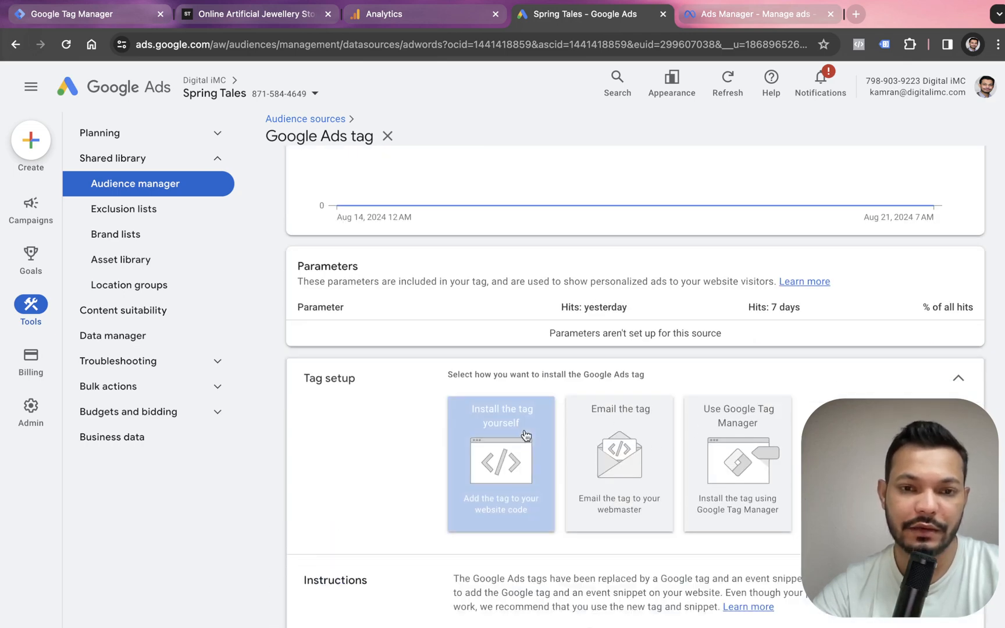
pyautogui.scroll(-5, 556, 421)
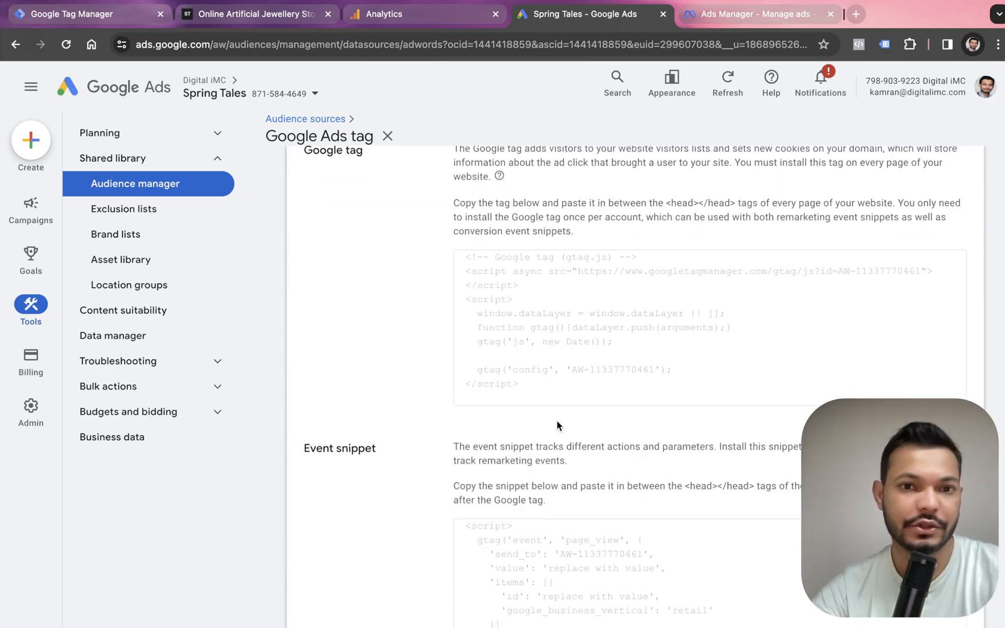
pyautogui.scroll(3, 557, 421)
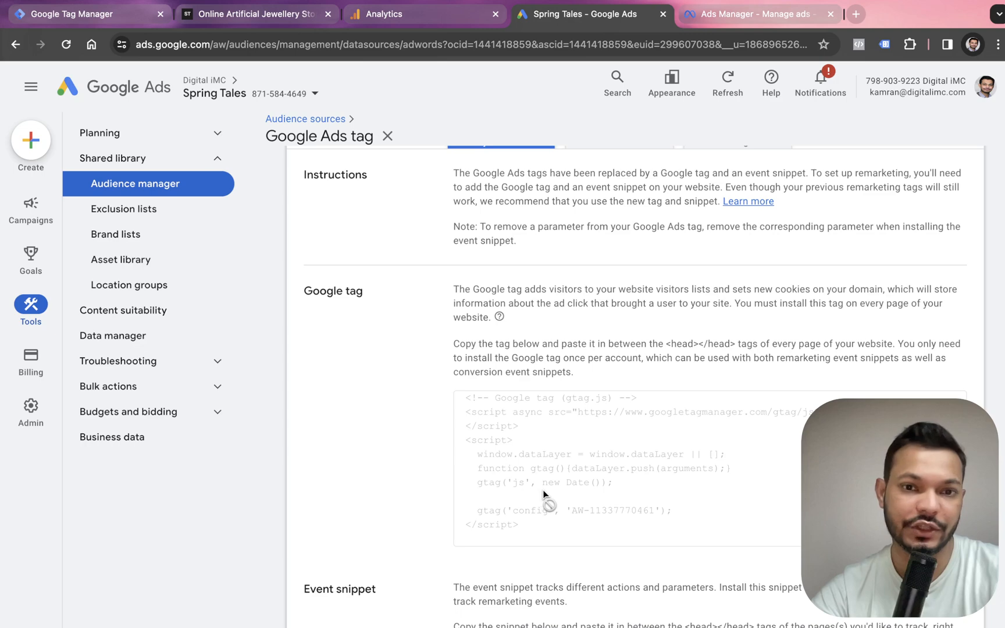
pyautogui.scroll(5, 542, 490)
pyautogui.click(612, 414)
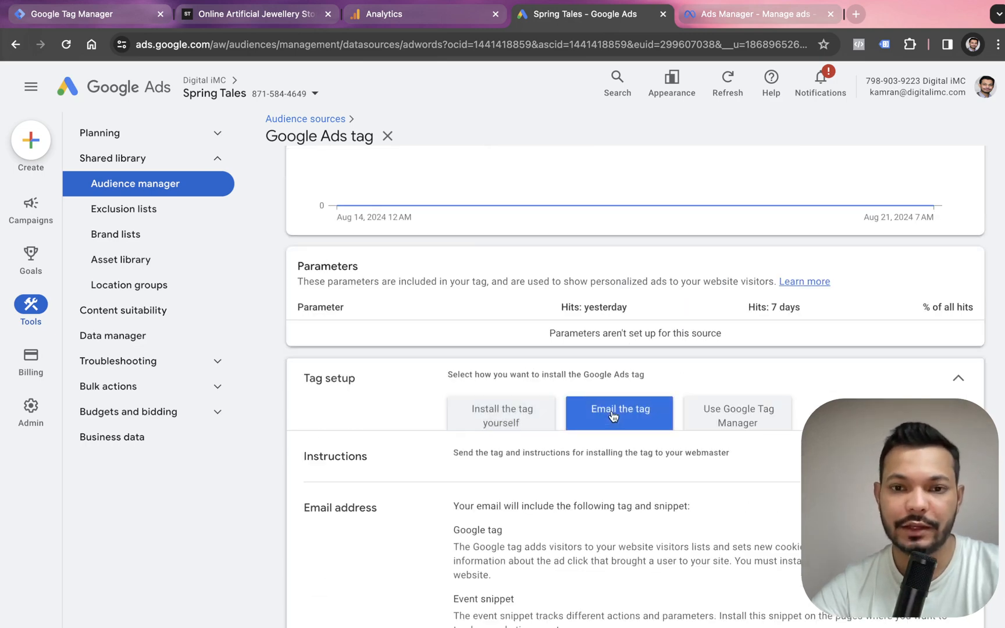
pyautogui.scroll(-3, 581, 453)
pyautogui.scroll(6, 635, 411)
pyautogui.scroll(-4, 706, 454)
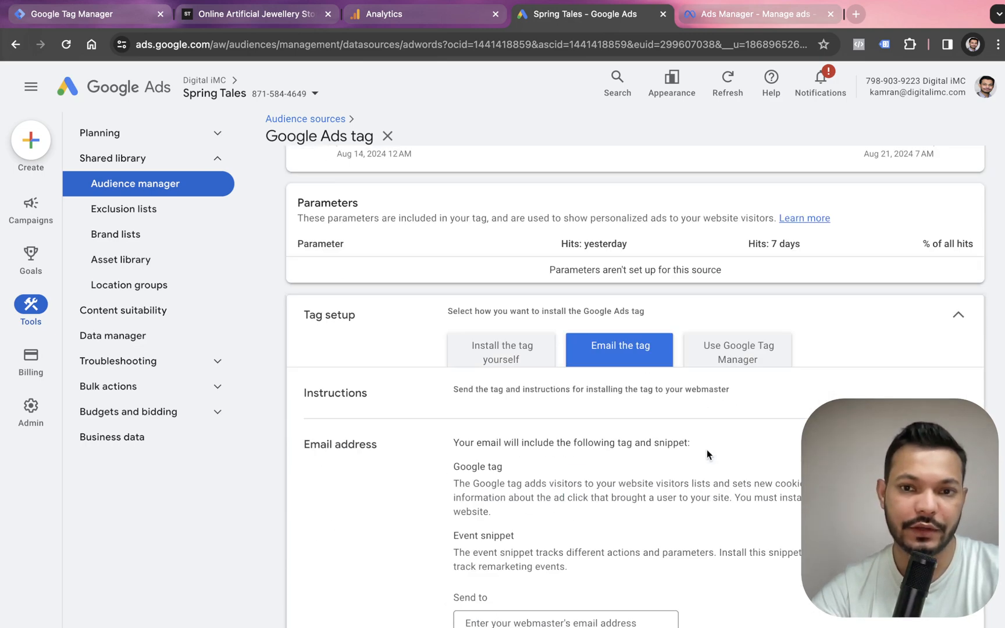
# Choose Google Tag Manager as the installation method and copy the Google Ads conversion ID.
pyautogui.click(714, 363)
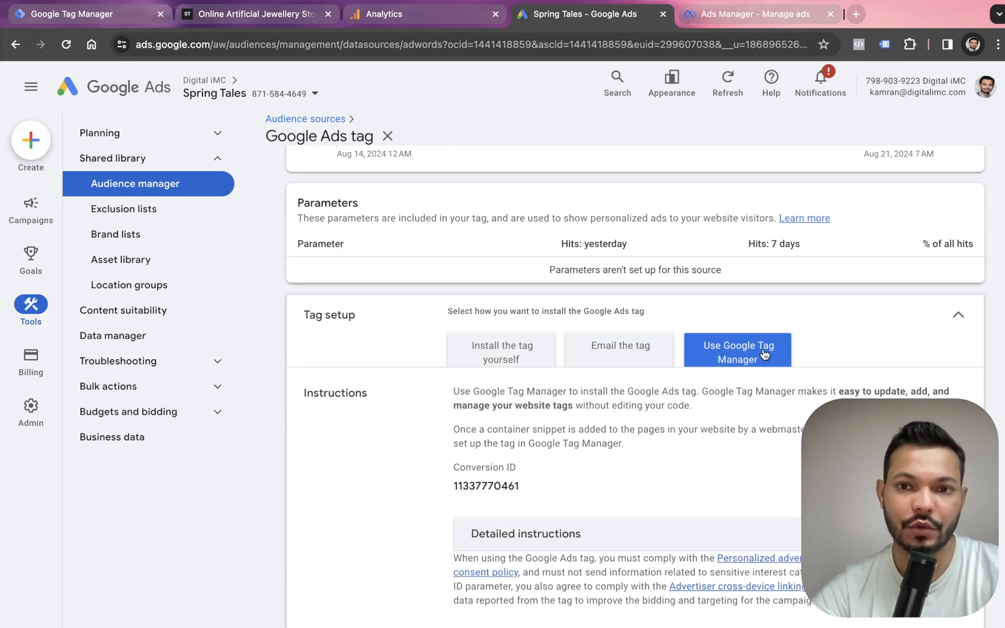
pyautogui.doubleClick(485, 486)
pyautogui.press('super+c')
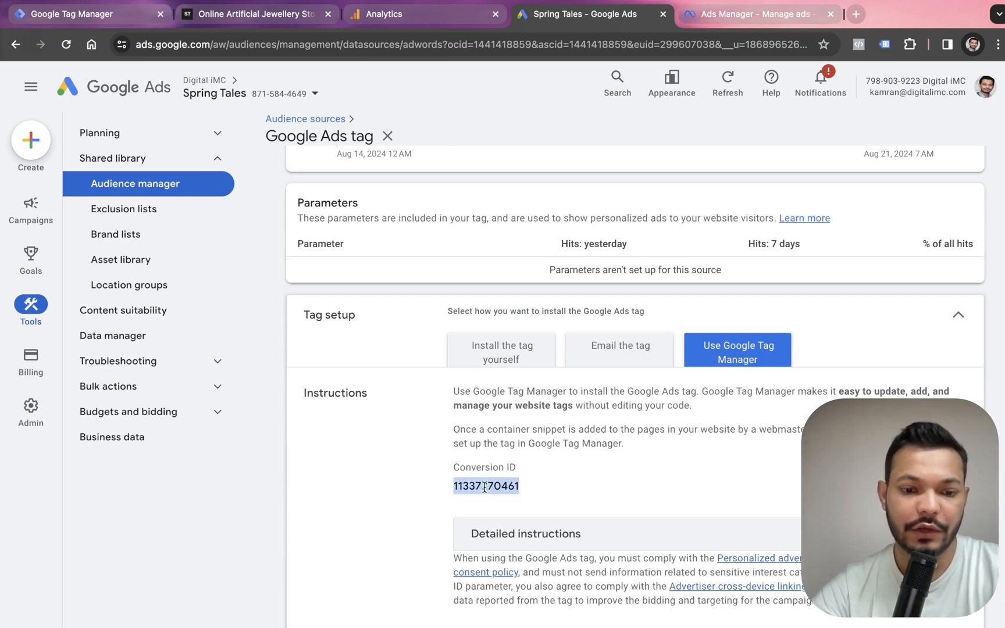
pyautogui.scroll(-2, 555, 453)
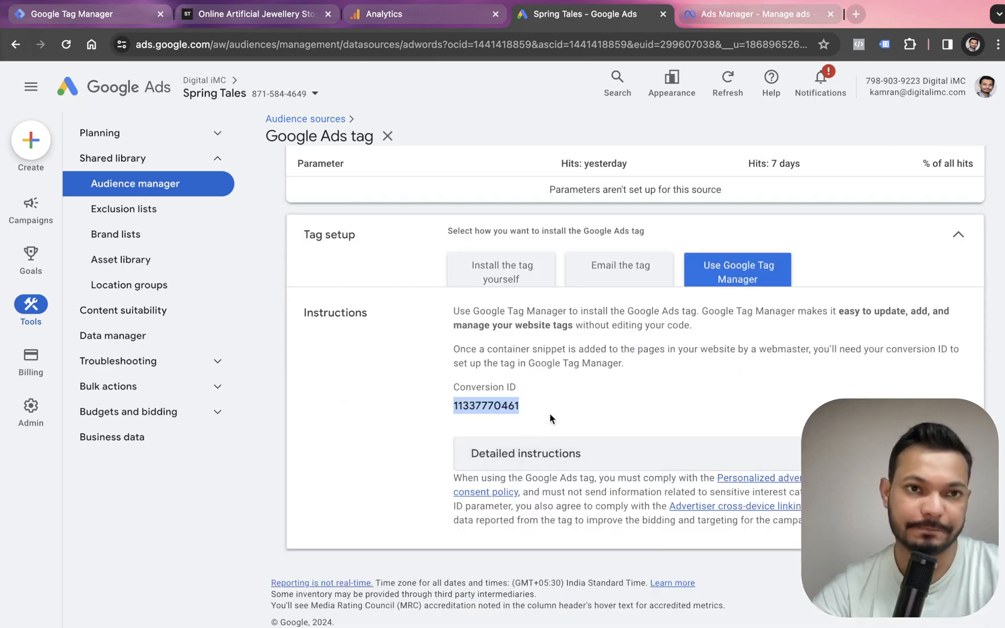
# Return to Google Tag Manager, close the published version's details and open the container's workspace.
pyautogui.click(103, 20)
pyautogui.click(194, 85)
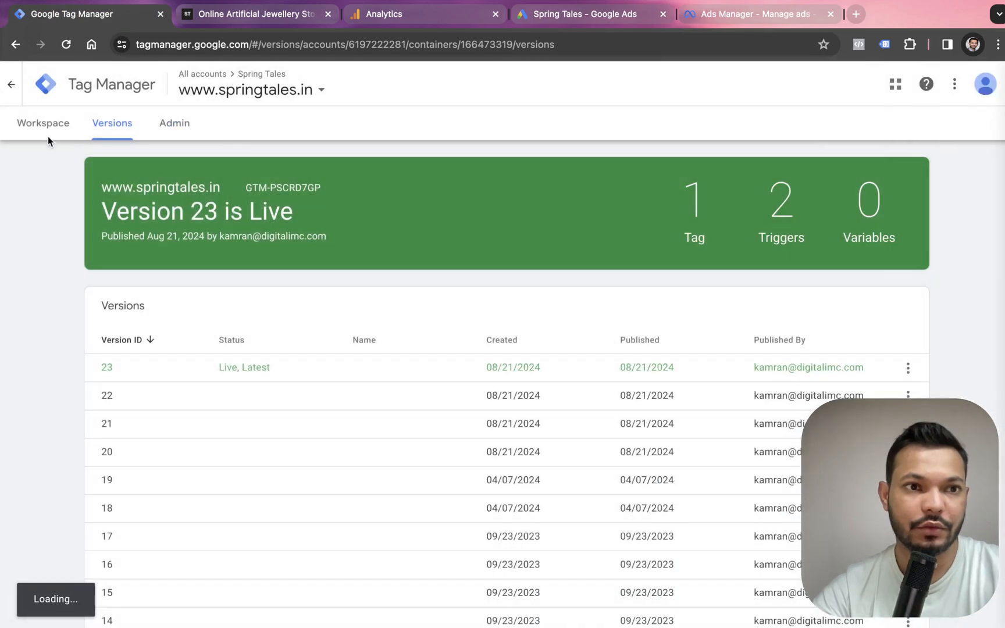
pyautogui.click(50, 125)
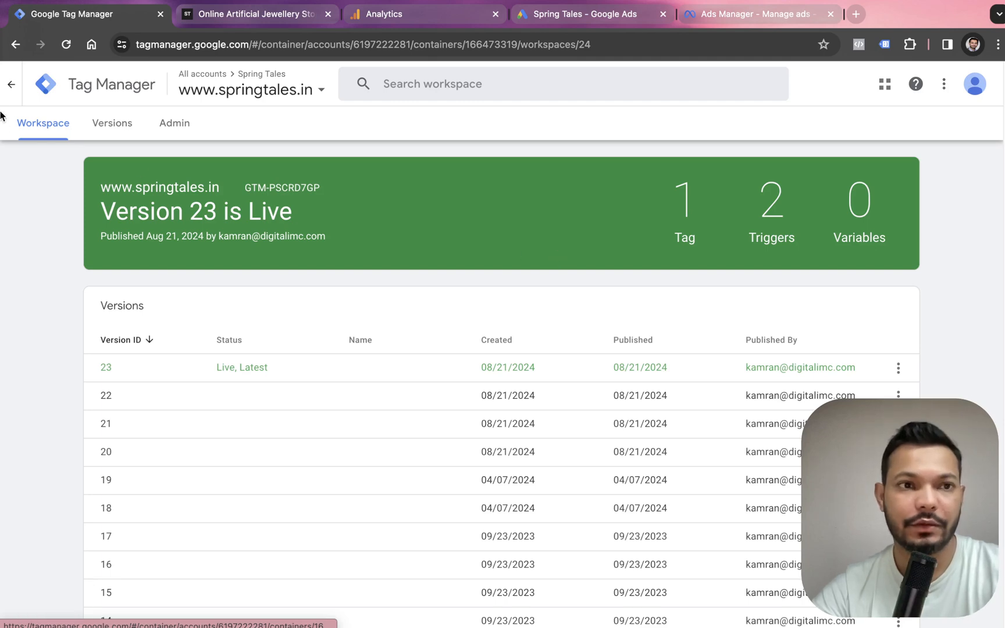
pyautogui.scroll(-7, 309, 437)
pyautogui.scroll(7, 356, 464)
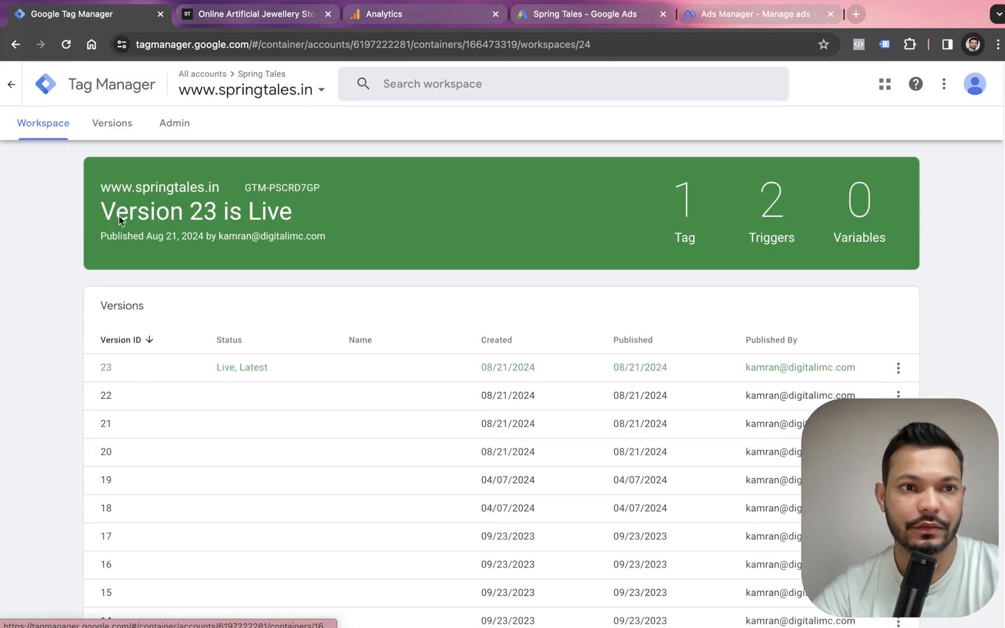
# Open the Default Workspace's tag list, start a new tag and bring up its tag type choices.
pyautogui.click(98, 123)
pyautogui.click(34, 128)
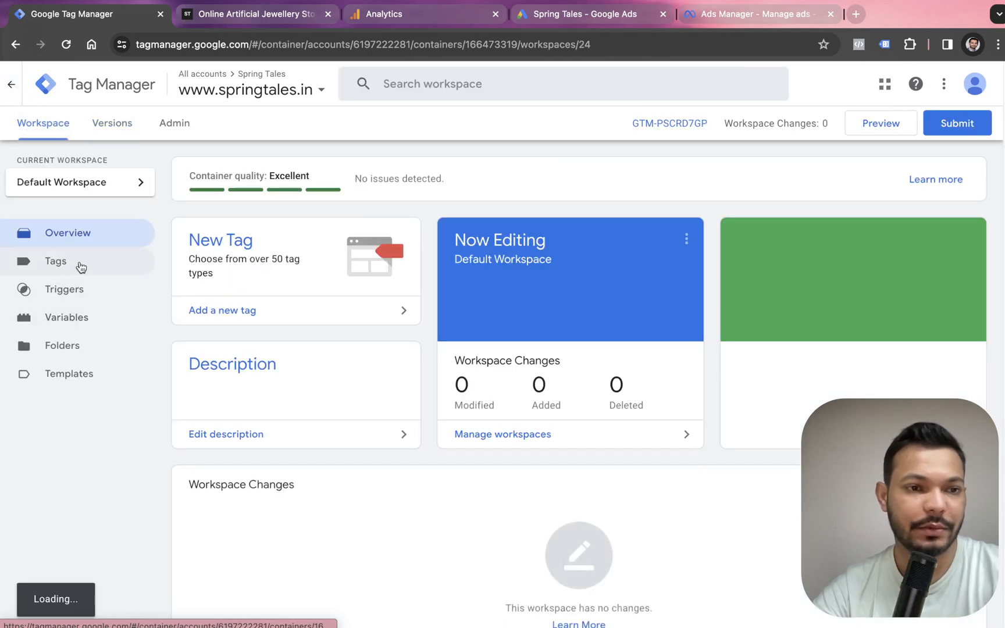
pyautogui.click(91, 264)
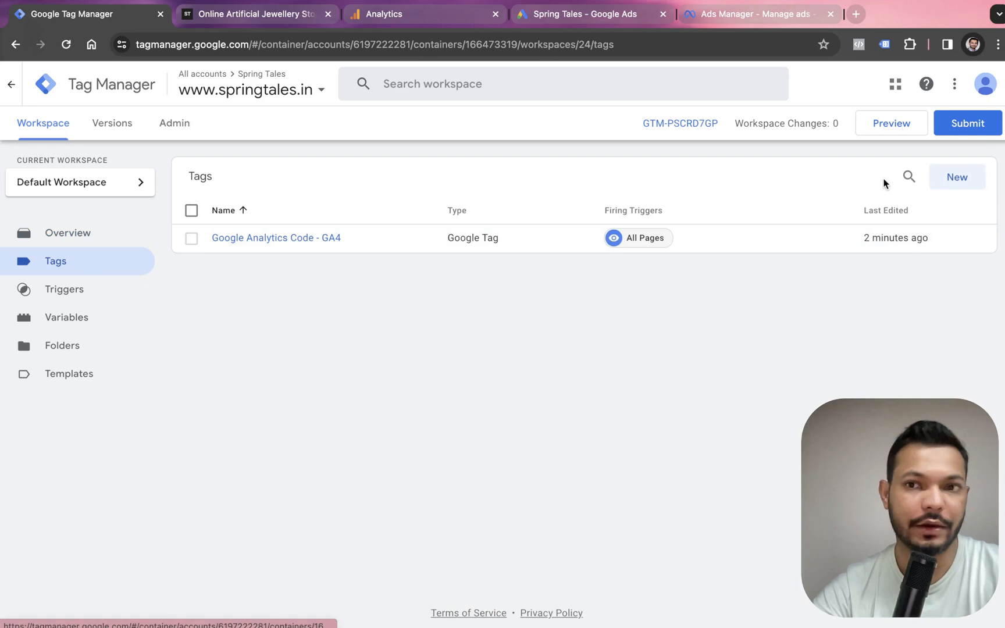
pyautogui.click(940, 183)
pyautogui.click(552, 187)
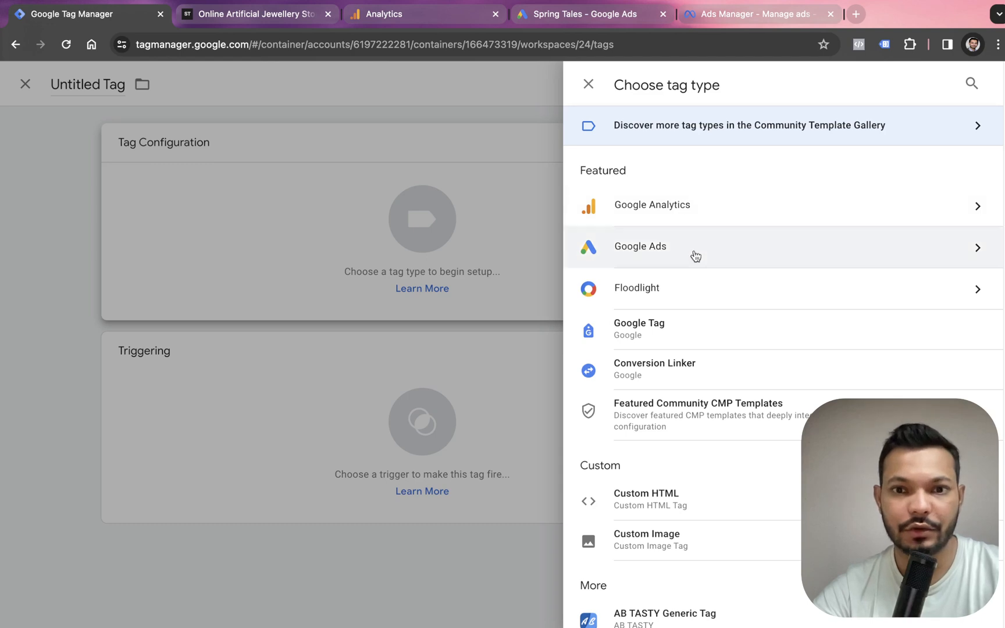
# Search the available tag types for "remar" and choose Google Ads Remarketing for the new tag.
pyautogui.scroll(-2, 683, 287)
pyautogui.scroll(-10, 681, 407)
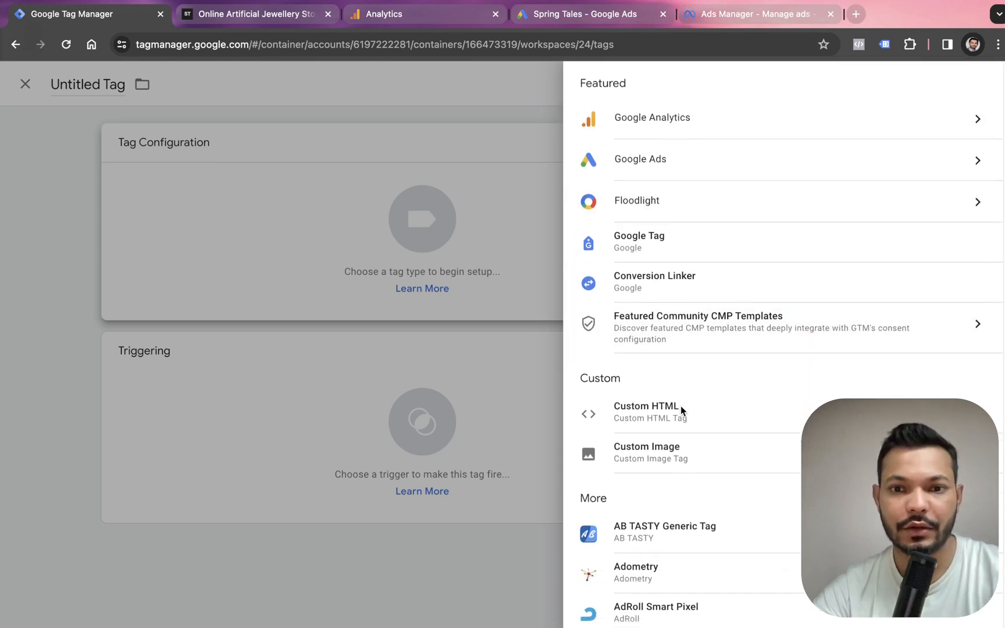
pyautogui.scroll(15, 681, 407)
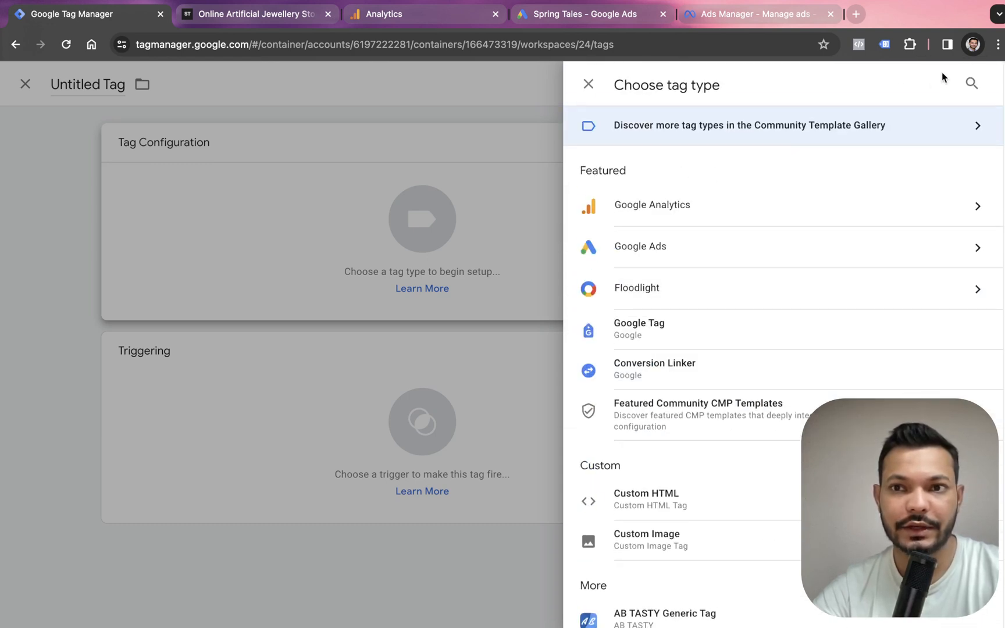
pyautogui.click(969, 84)
pyautogui.write('remar')
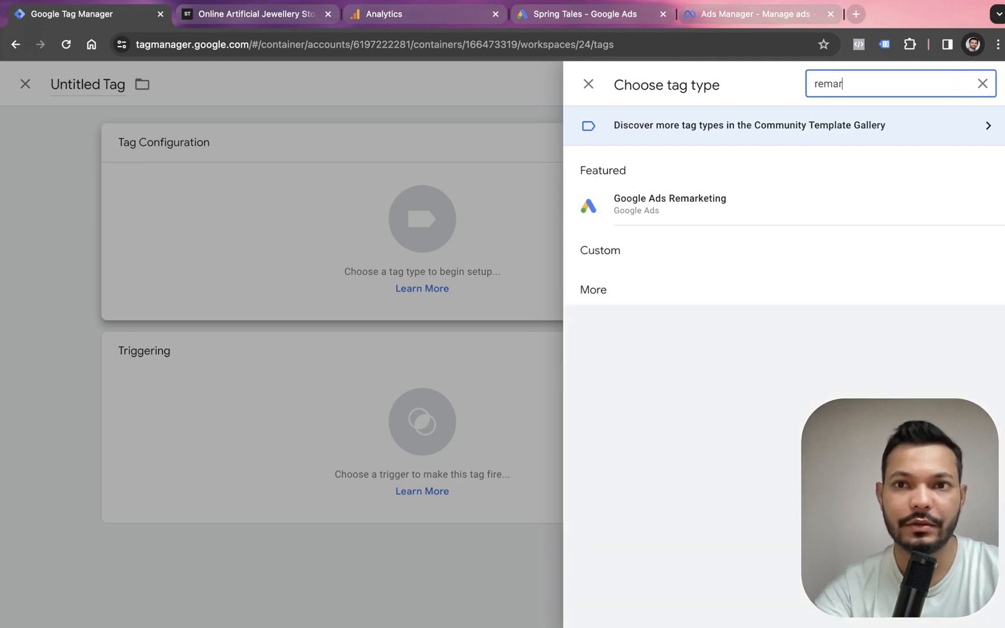
pyautogui.write('ie')
pyautogui.press('BackSpace')
pyautogui.press('BackSpace')
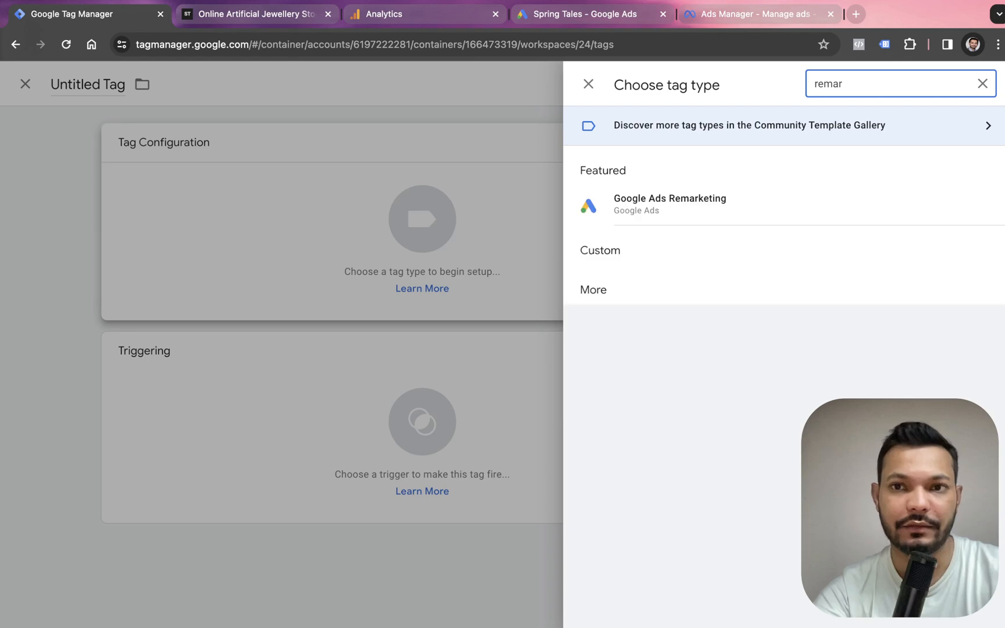
pyautogui.click(726, 204)
# Paste the copied Google Ads conversion ID into the remarketing tag and check it against the ID in Google Ads.
pyautogui.click(398, 297)
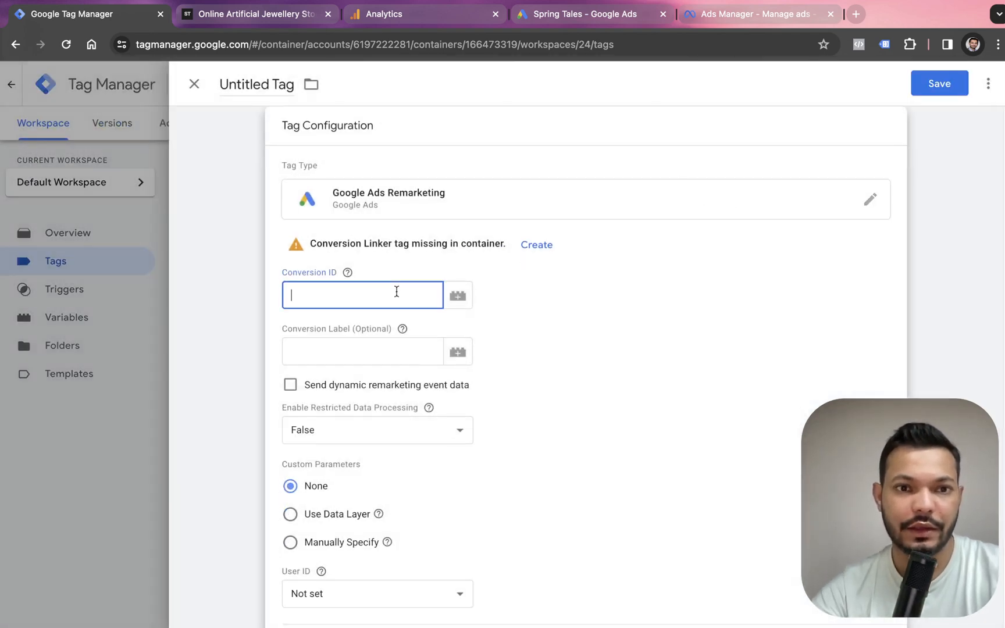
pyautogui.press('super+v')
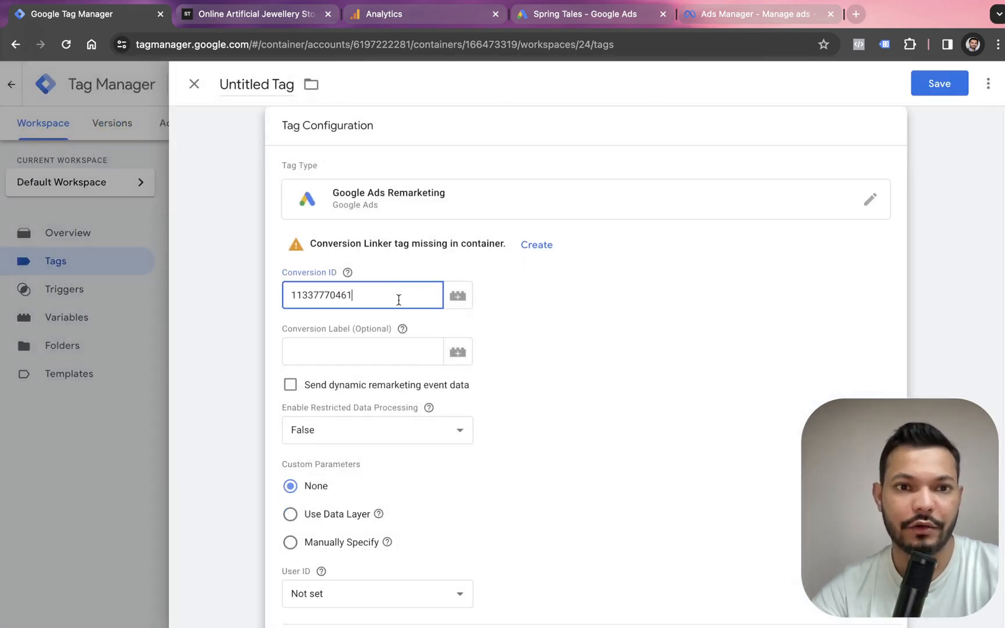
pyautogui.click(552, 16)
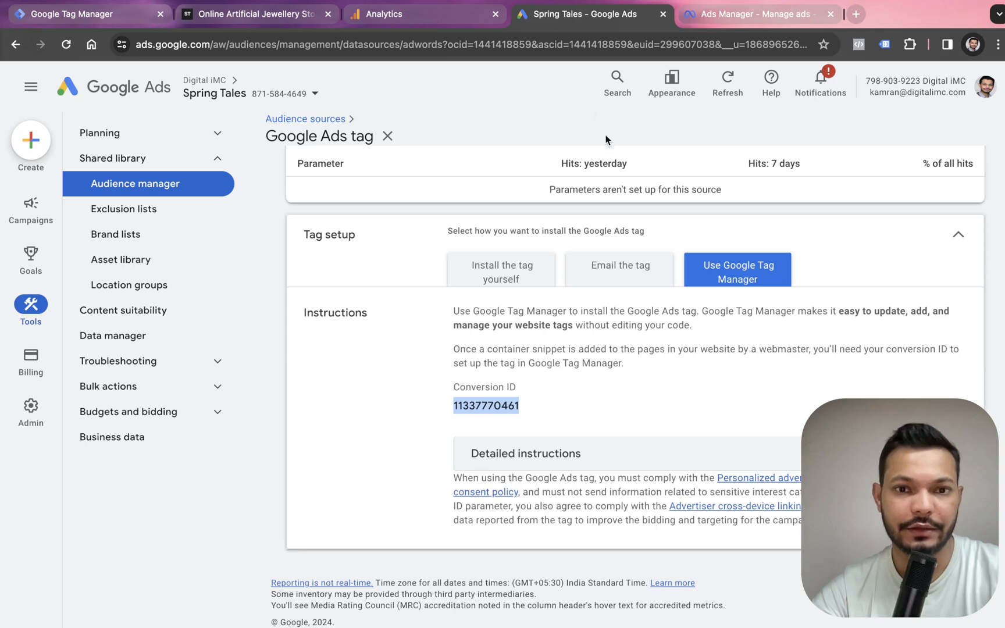
pyautogui.click(104, 19)
pyautogui.click(520, 367)
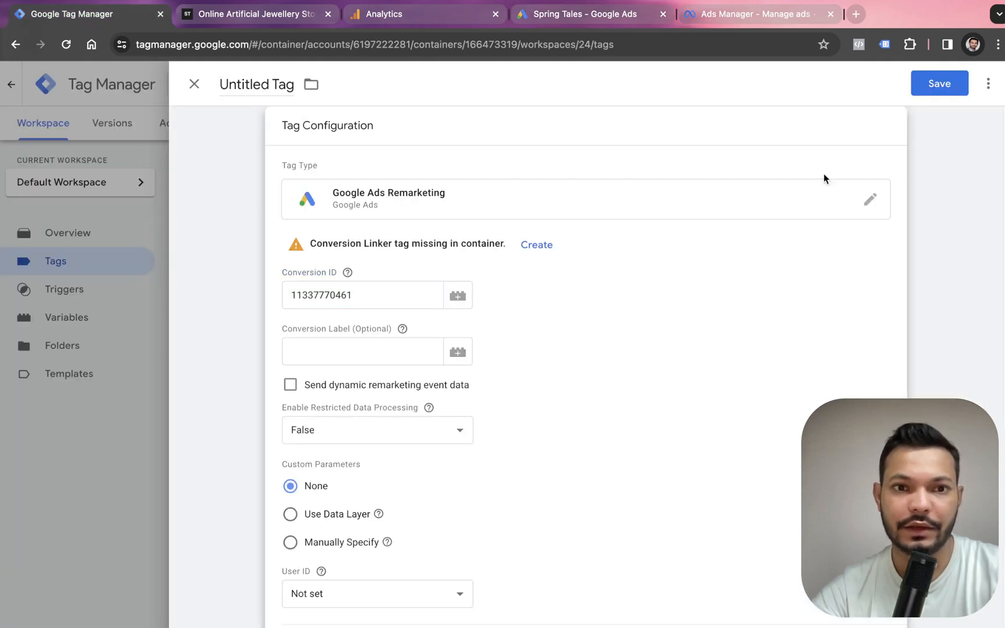
# Set the remarketing tag to fire on the All Pages page view trigger.
pyautogui.scroll(-5, 592, 337)
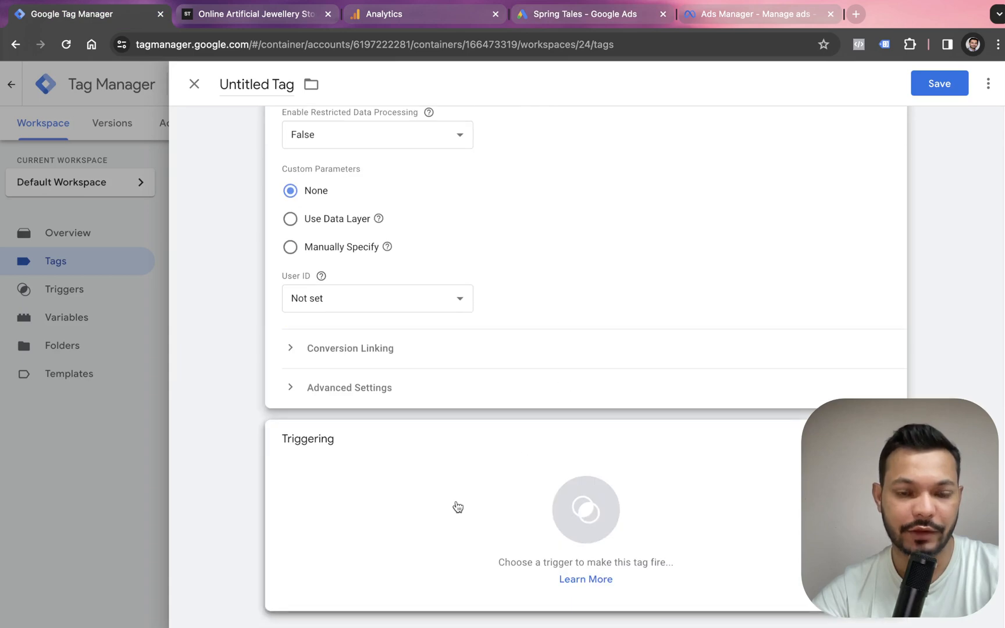
pyautogui.click(457, 506)
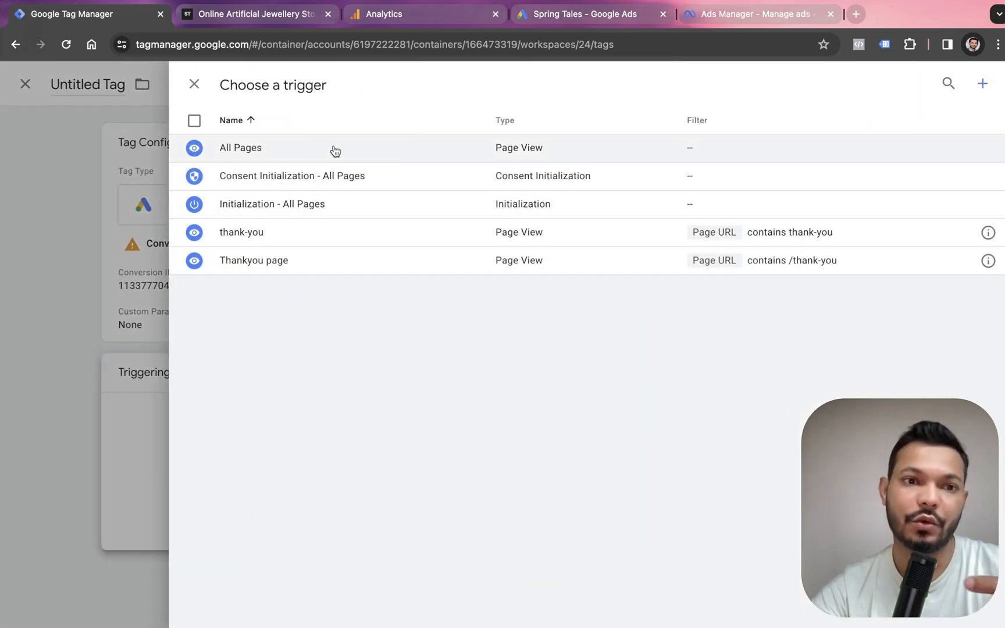
pyautogui.click(333, 150)
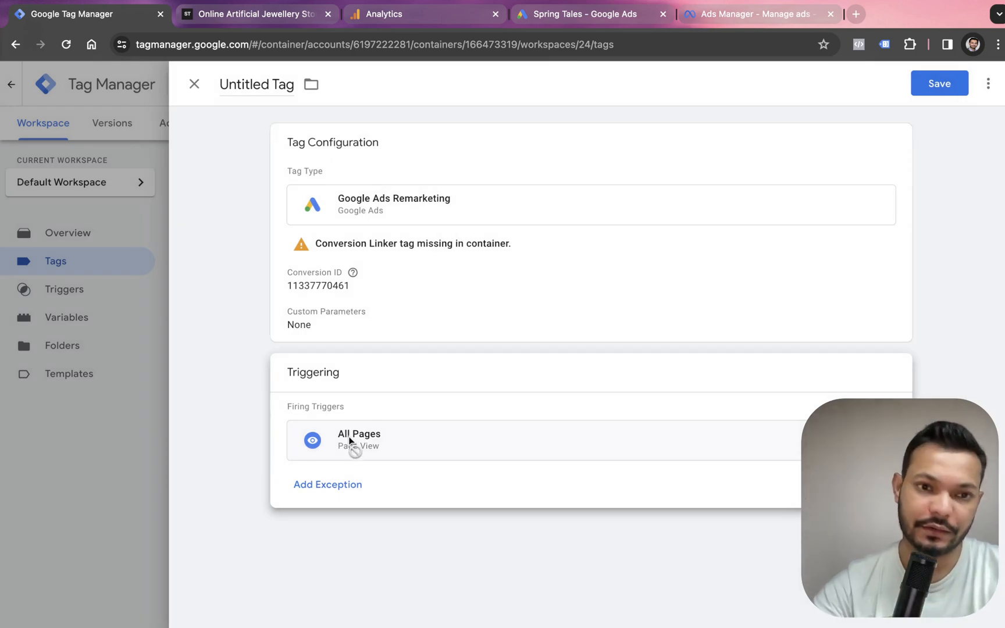
# Name the tag "Google Ads Remarketing Code" and save it to the workspace.
pyautogui.click(277, 85)
pyautogui.write('Ra')
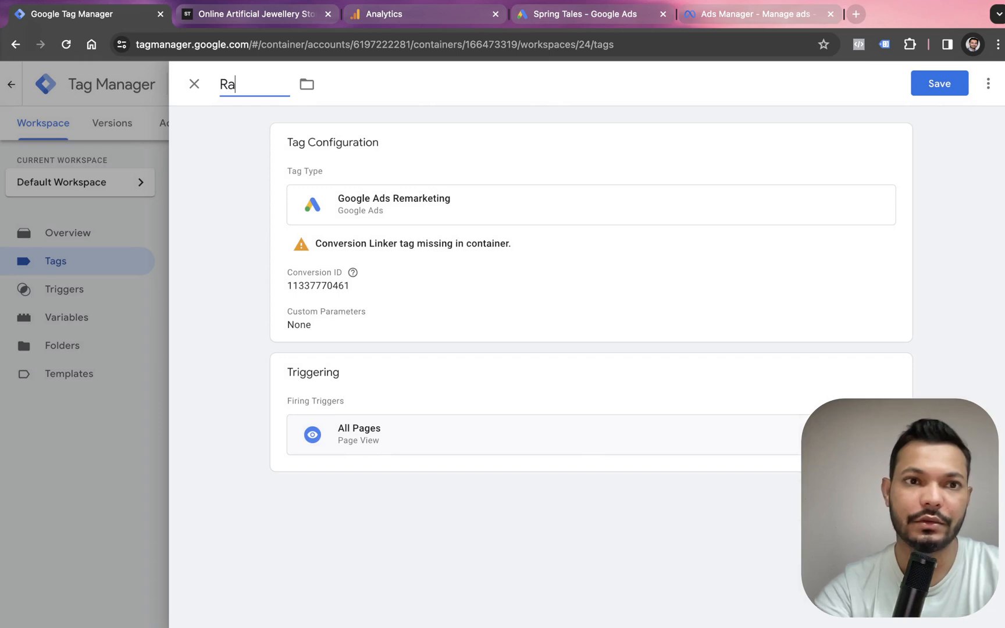
pyautogui.write('Google ')
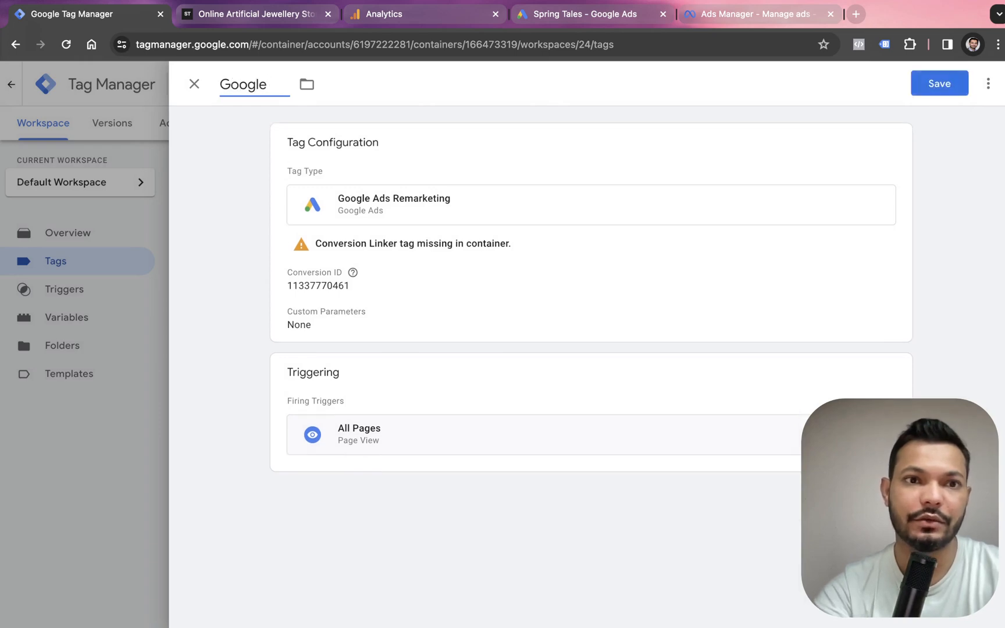
pyautogui.write('Ads Remarketing Code')
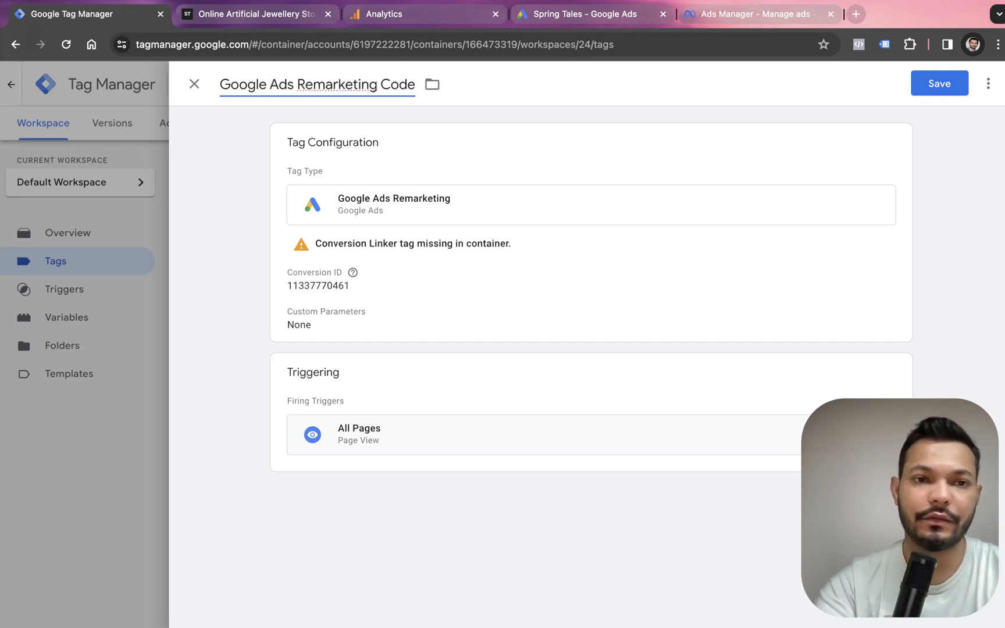
pyautogui.click(230, 187)
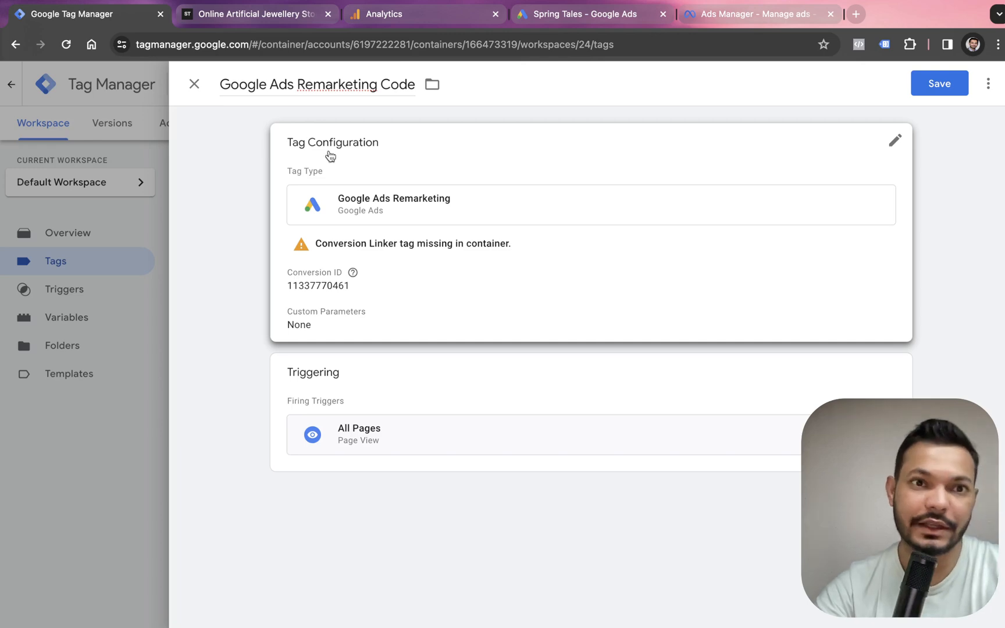
pyautogui.click(962, 85)
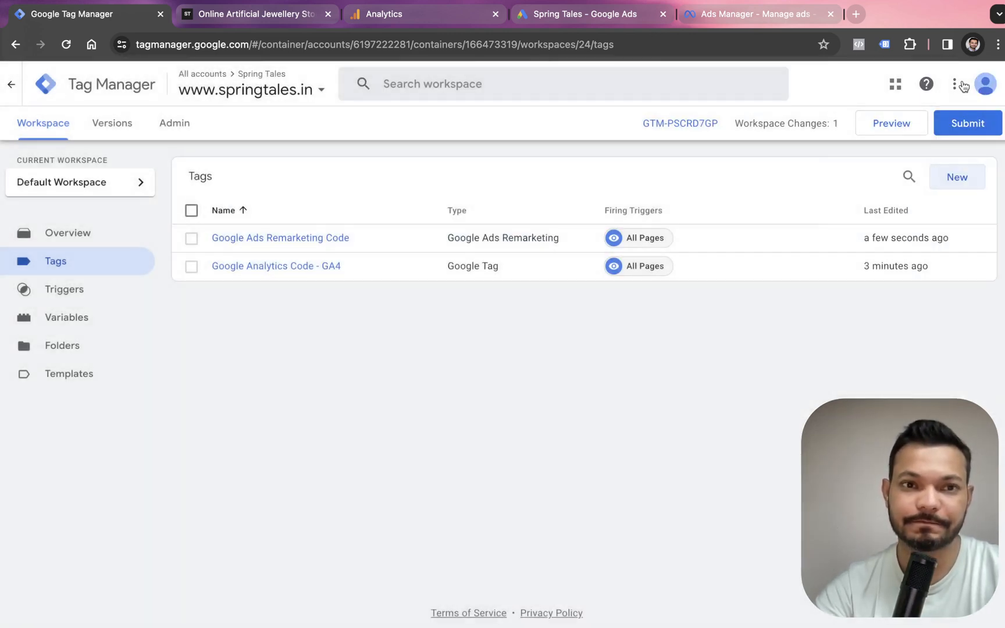
# Create another new tag and choose Conversion Linker as its tag type.
pyautogui.click(965, 185)
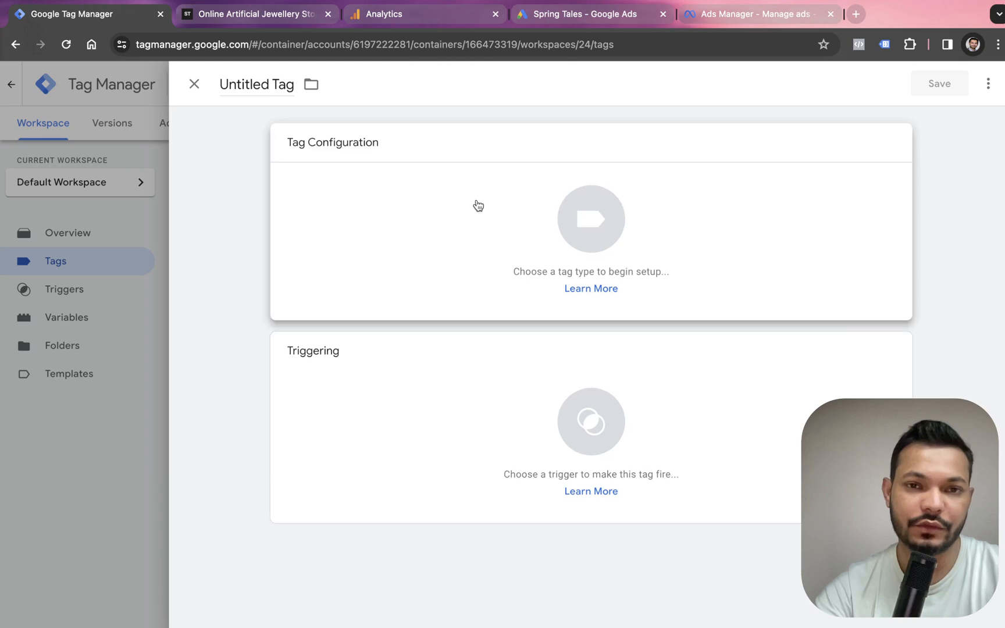
pyautogui.click(475, 207)
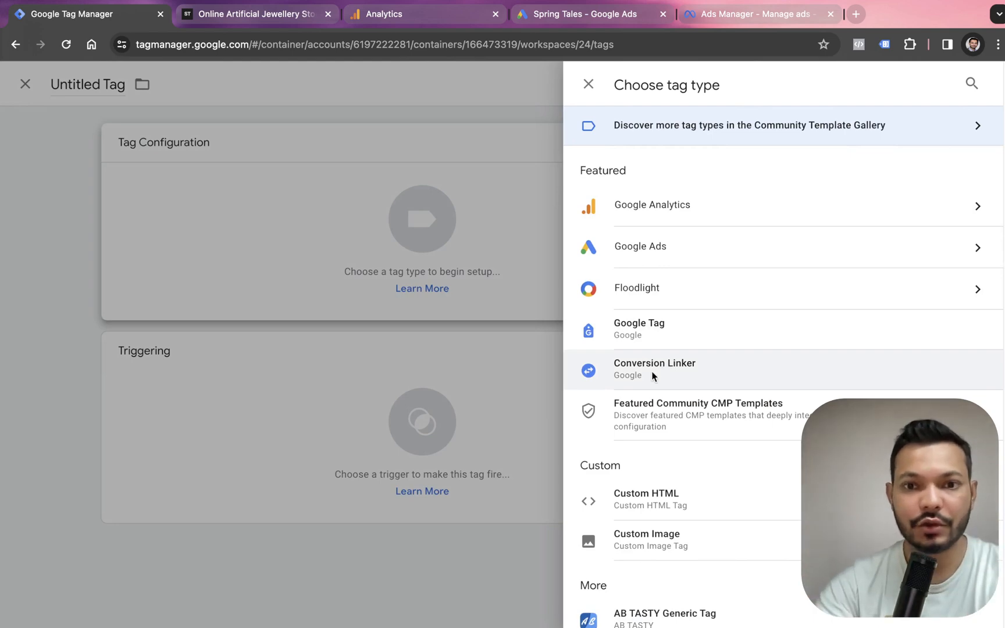
pyautogui.click(653, 372)
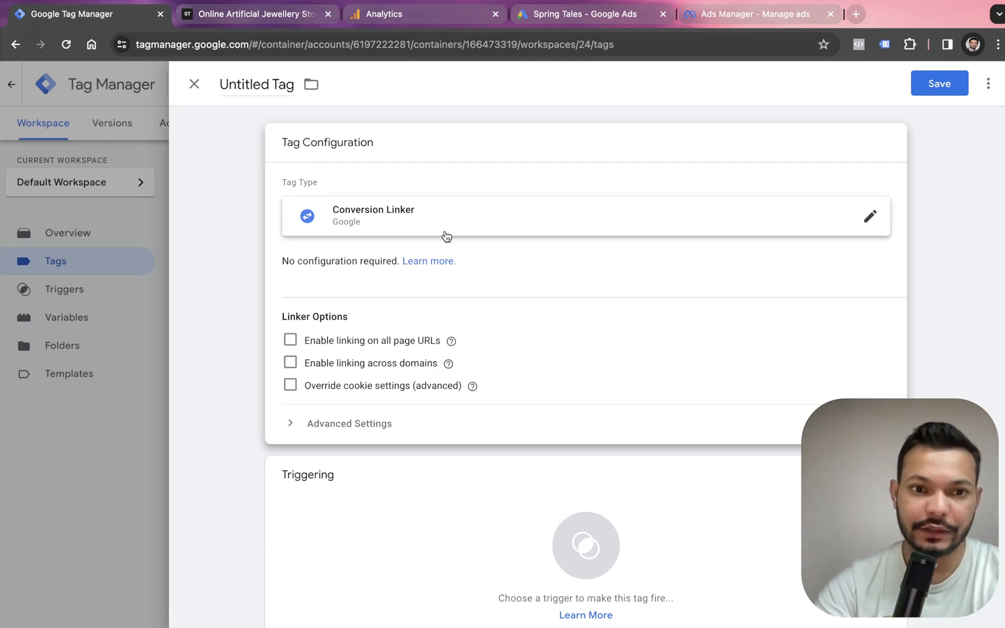
# Assign the All Pages trigger to the linker tag and save it under the name "Conversion Linker".
pyautogui.scroll(-1, 444, 484)
pyautogui.click(443, 484)
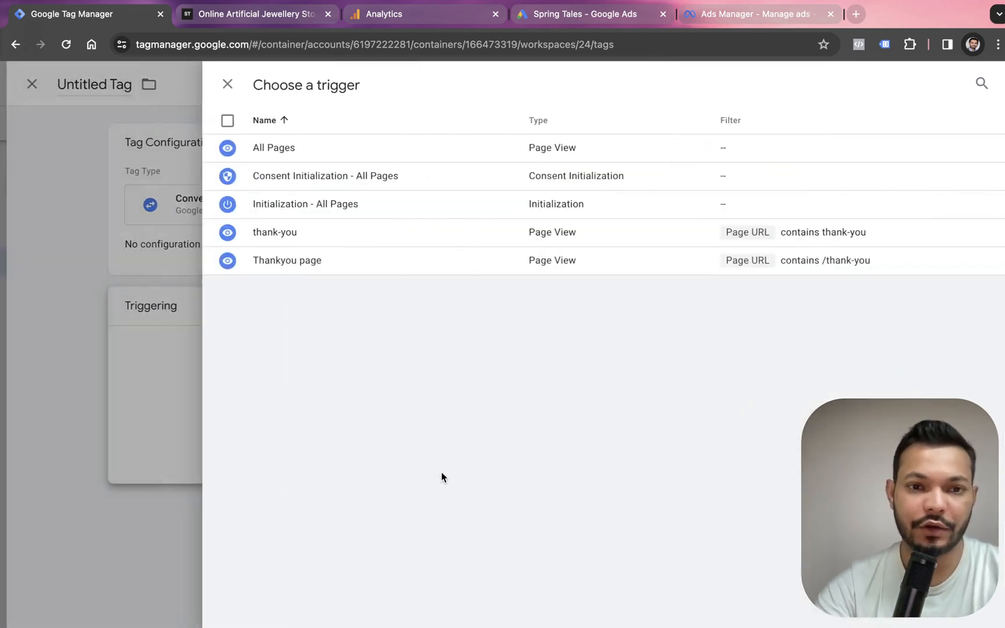
pyautogui.click(290, 154)
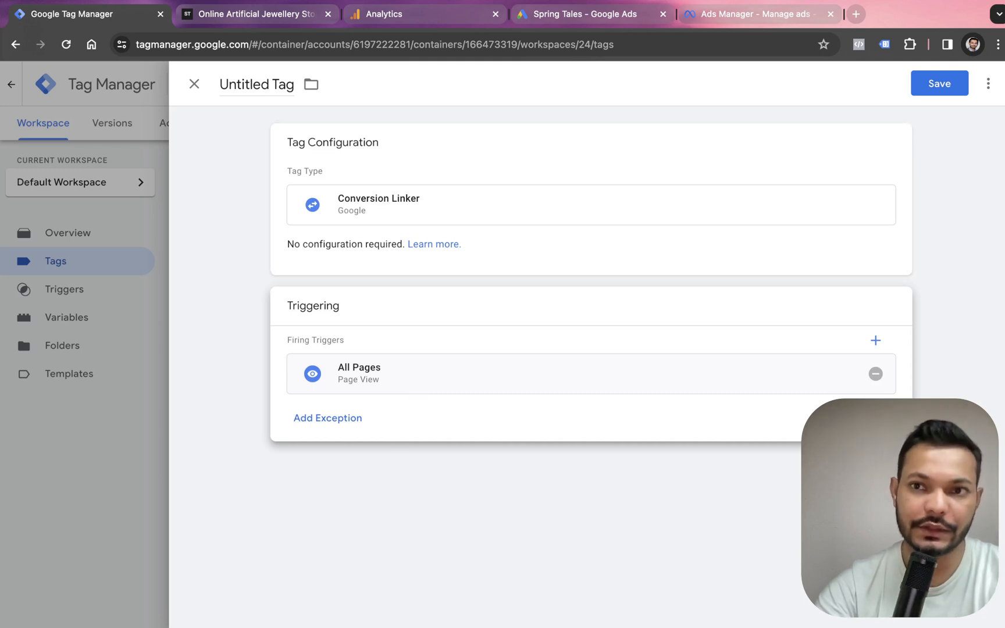
pyautogui.click(942, 79)
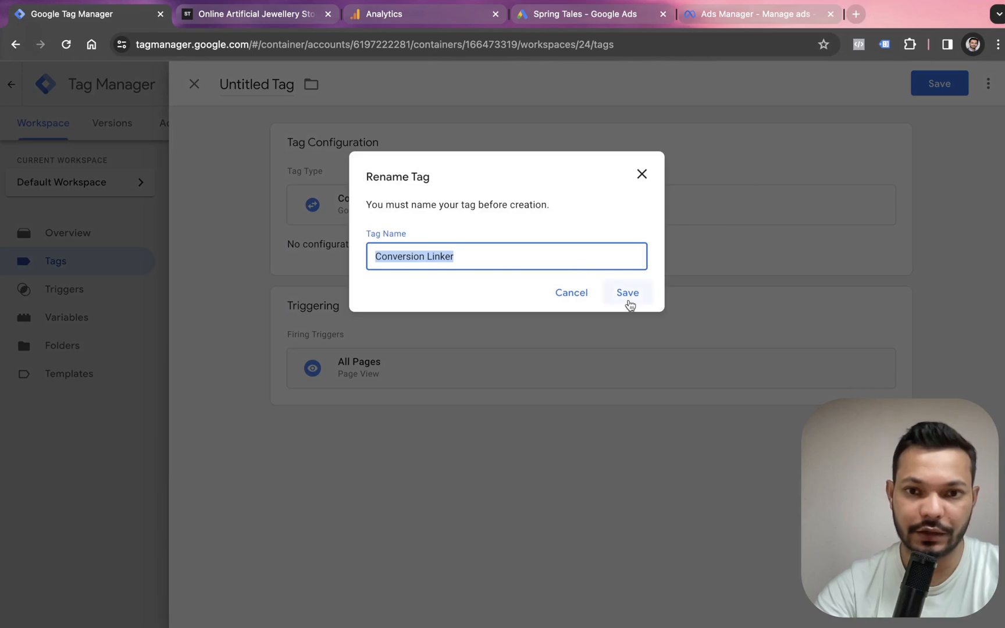
pyautogui.click(628, 293)
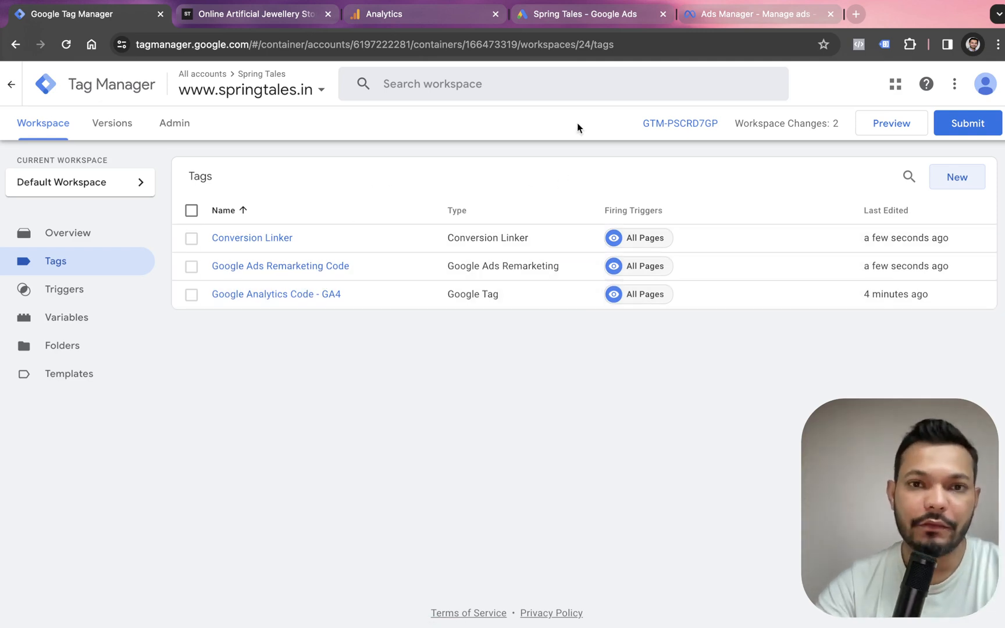
# Switch to the Spring Tales storefront, reload it and inspect its installed tags with Tag Assistant Legacy.
pyautogui.click(583, 23)
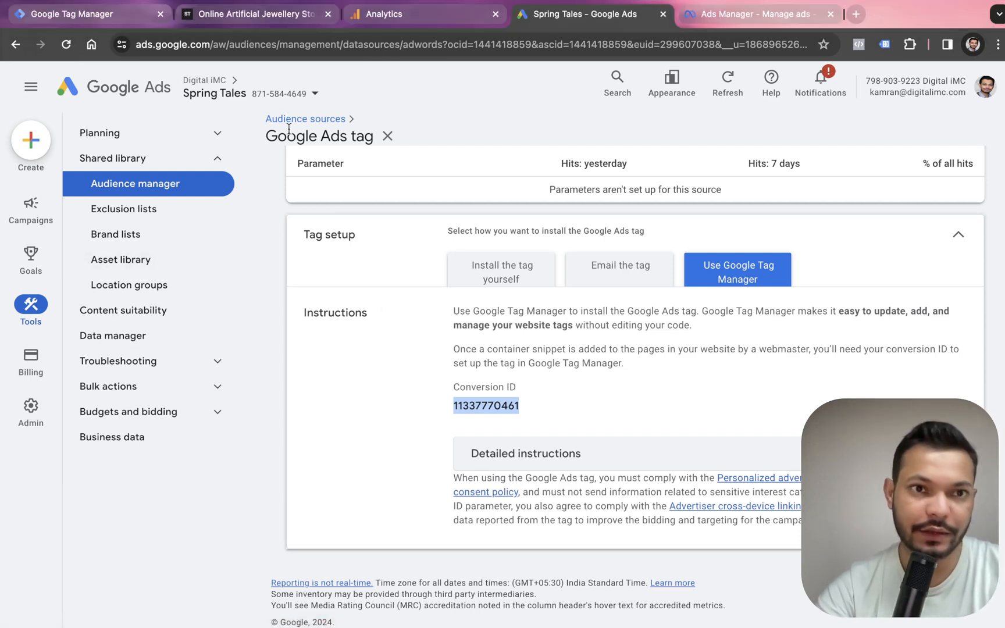
pyautogui.click(245, 17)
pyautogui.press('super+r')
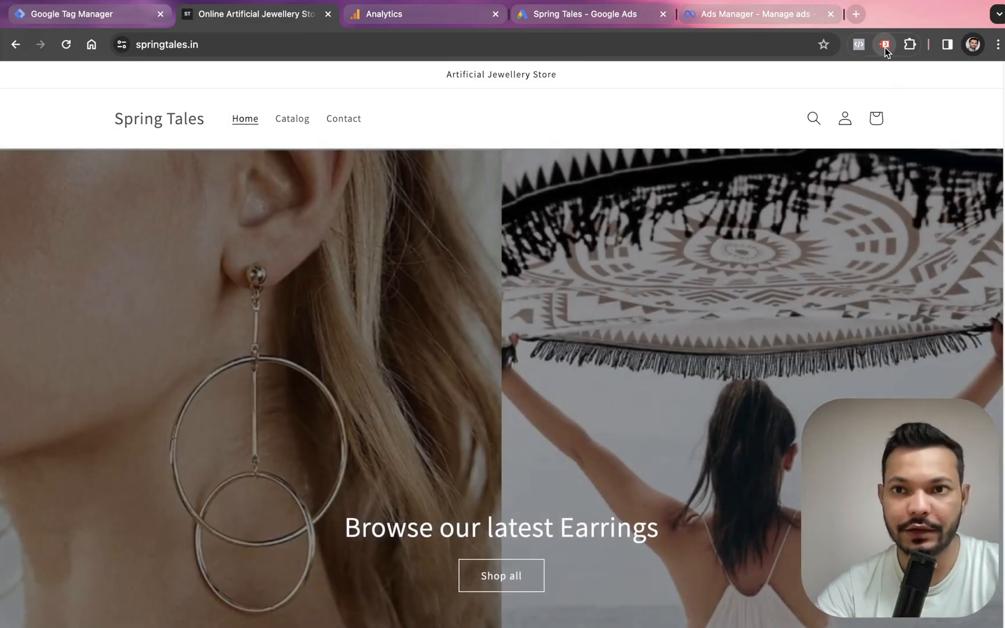
pyautogui.click(884, 45)
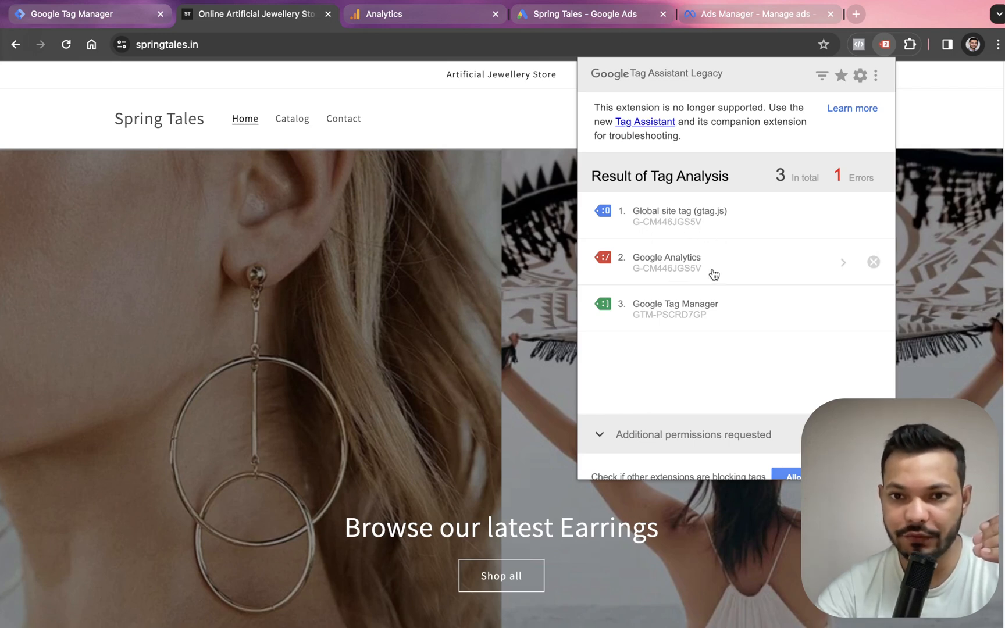
# Return to Google Ads and open the Conversions summary under Goals.
pyautogui.click(377, 16)
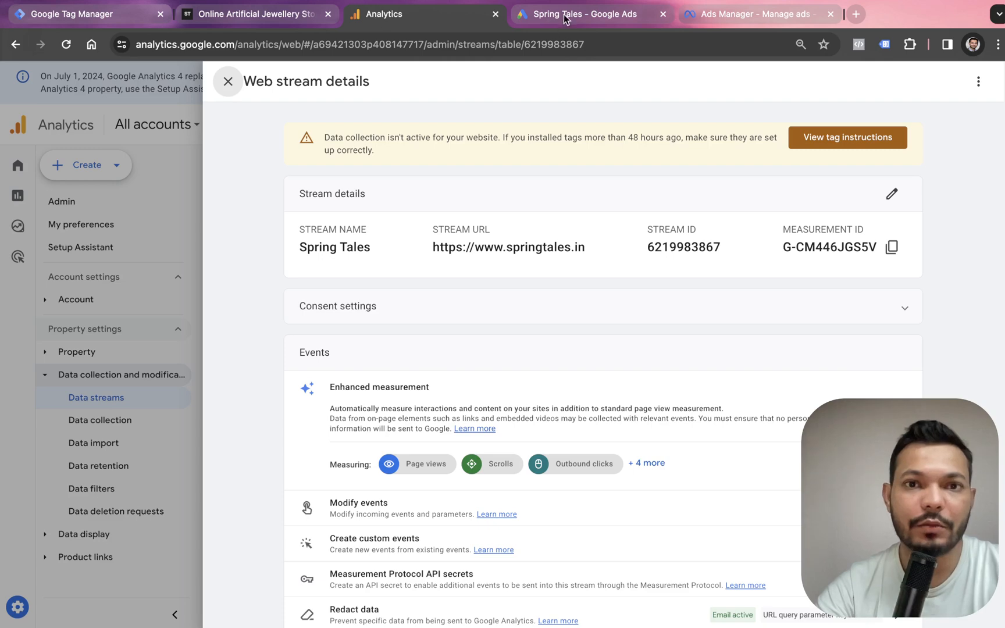
pyautogui.click(564, 18)
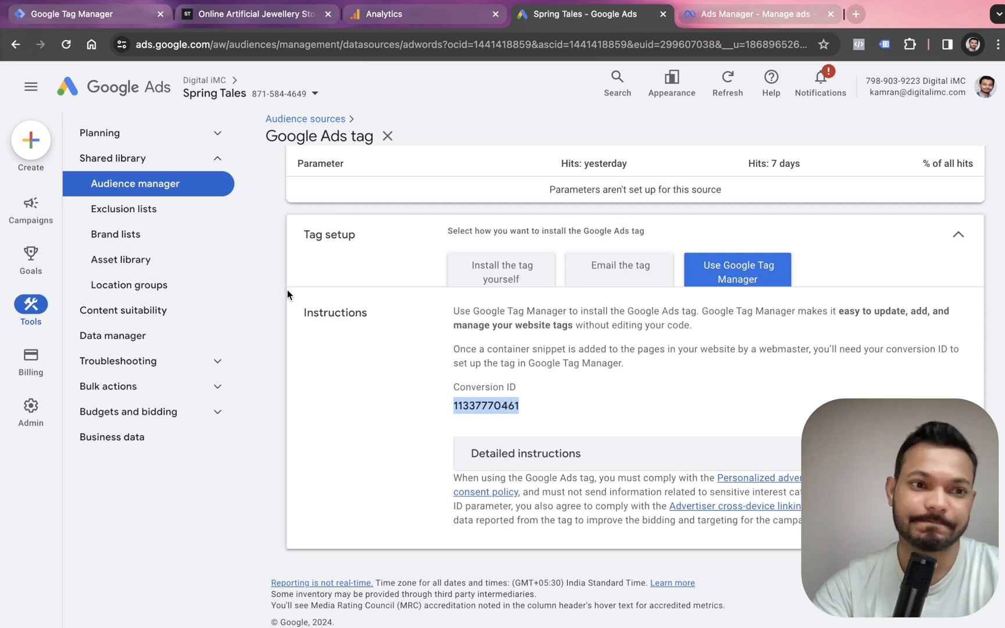
pyautogui.moveTo(31, 249)
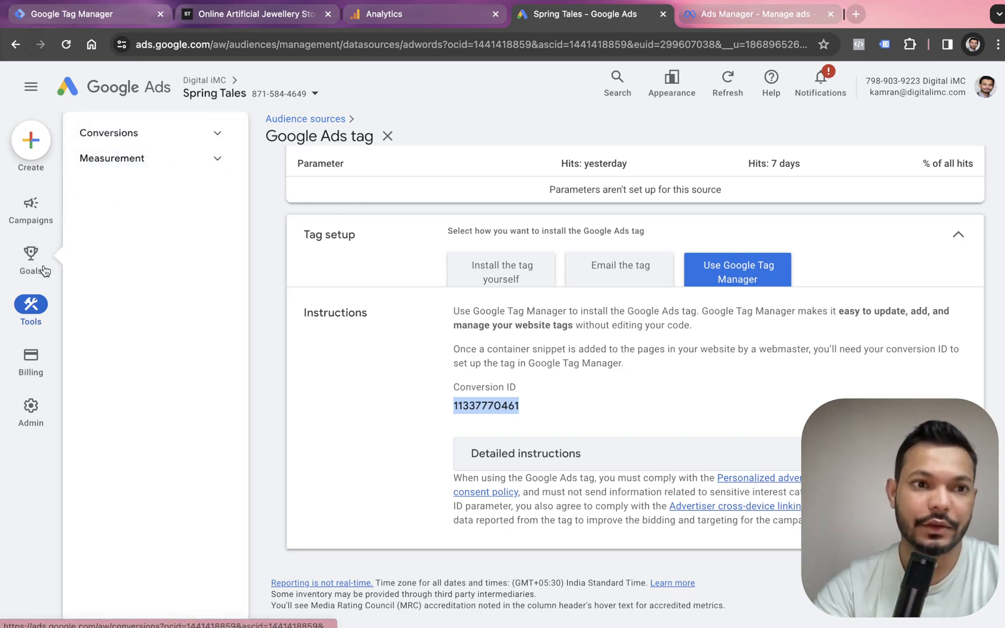
pyautogui.click(125, 134)
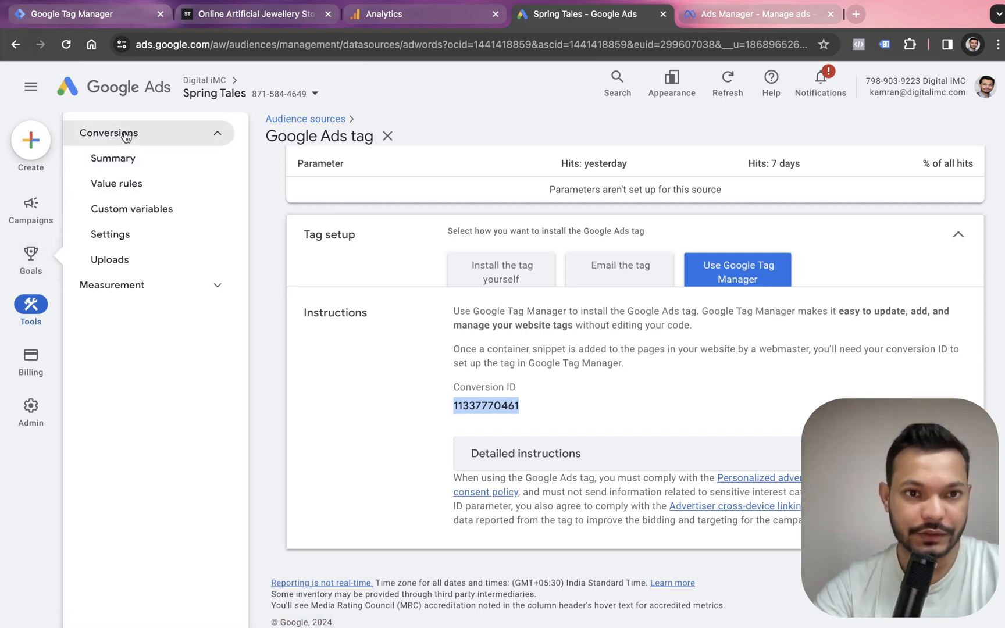
pyautogui.click(159, 136)
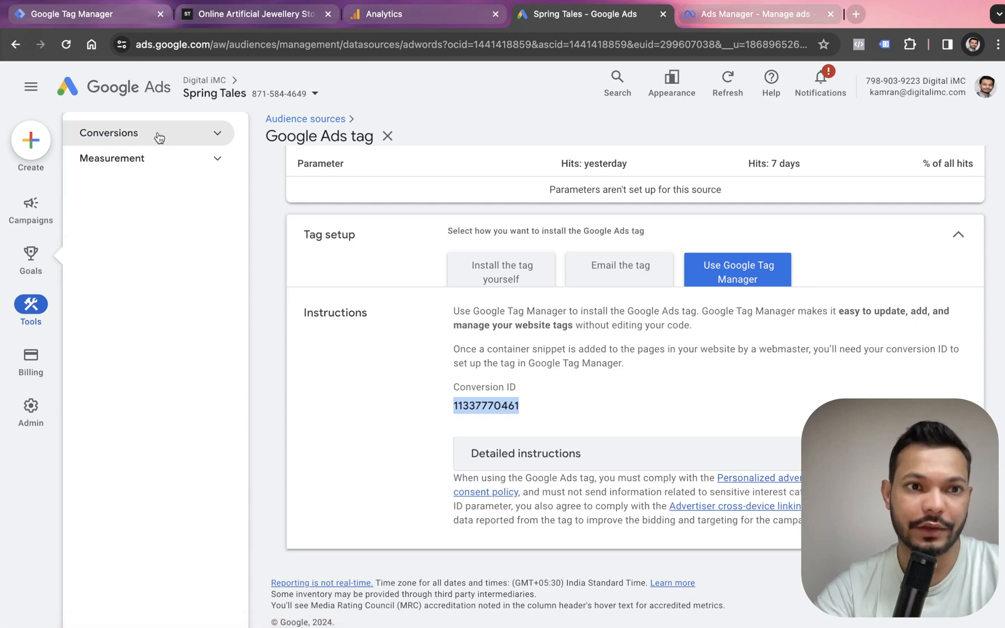
pyautogui.click(158, 136)
pyautogui.click(135, 159)
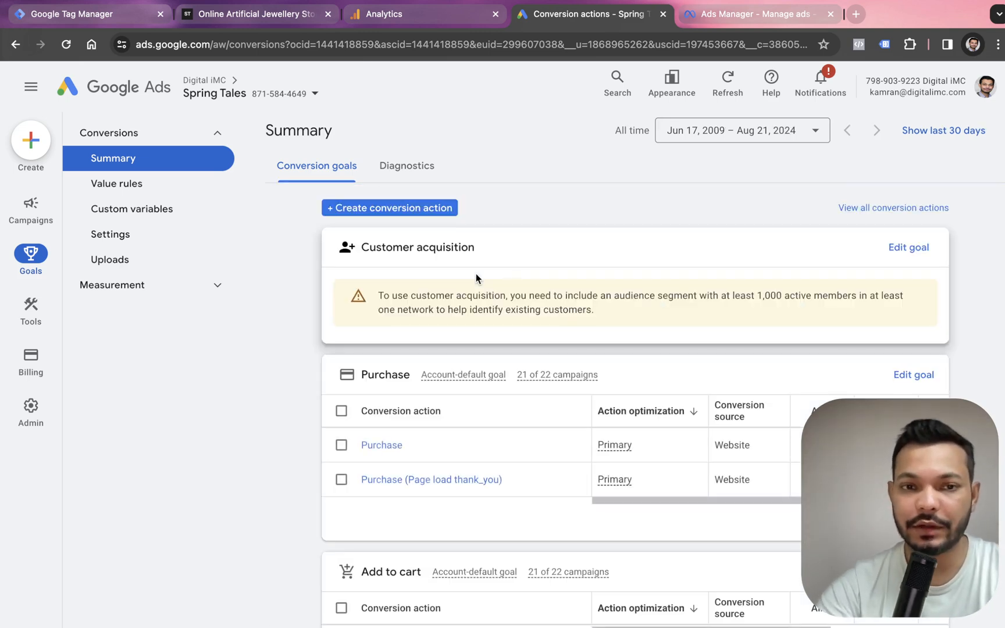
pyautogui.click(379, 208)
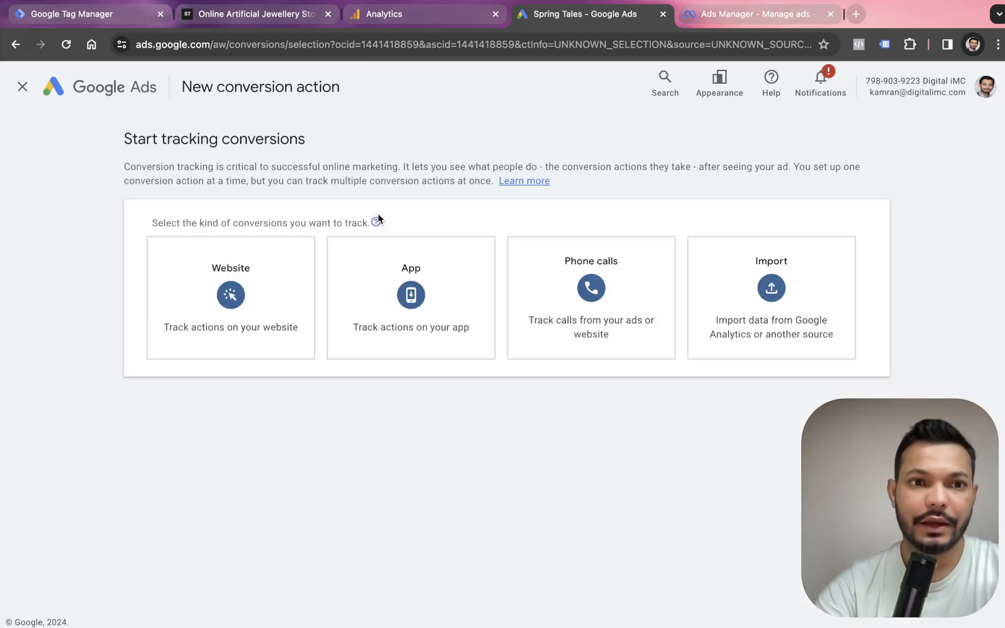
pyautogui.click(248, 343)
pyautogui.click(257, 296)
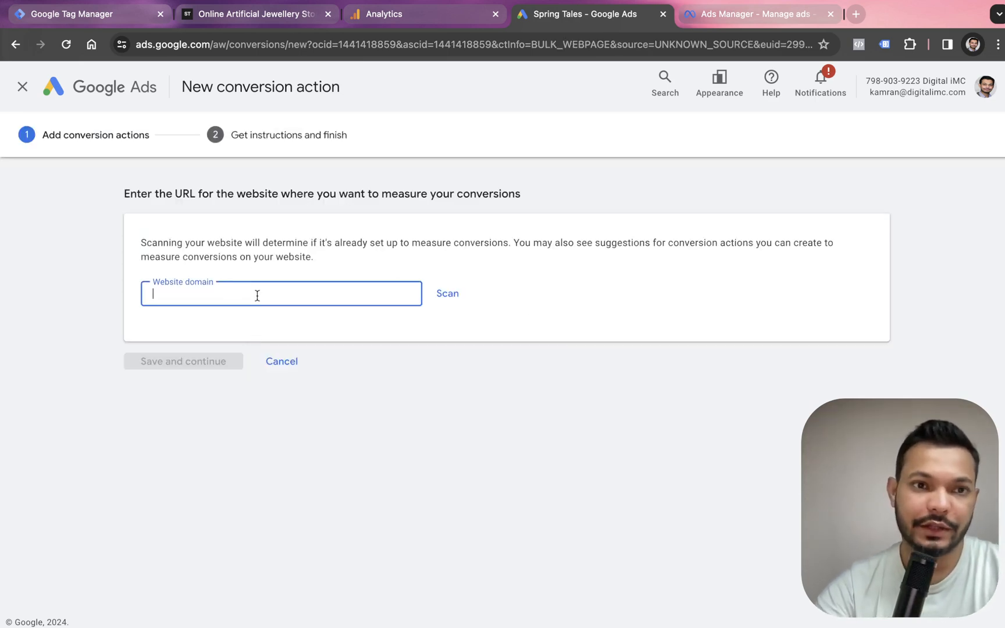
pyautogui.click(226, 18)
pyautogui.click(221, 41)
pyautogui.press('super+c')
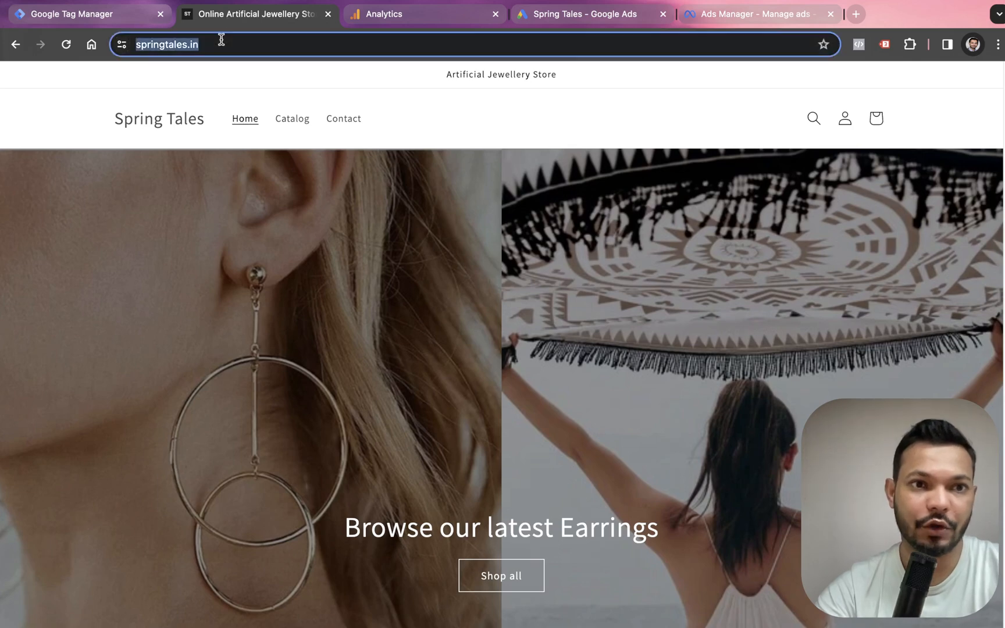
pyautogui.click(536, 18)
pyautogui.click(314, 299)
pyautogui.press('super+v')
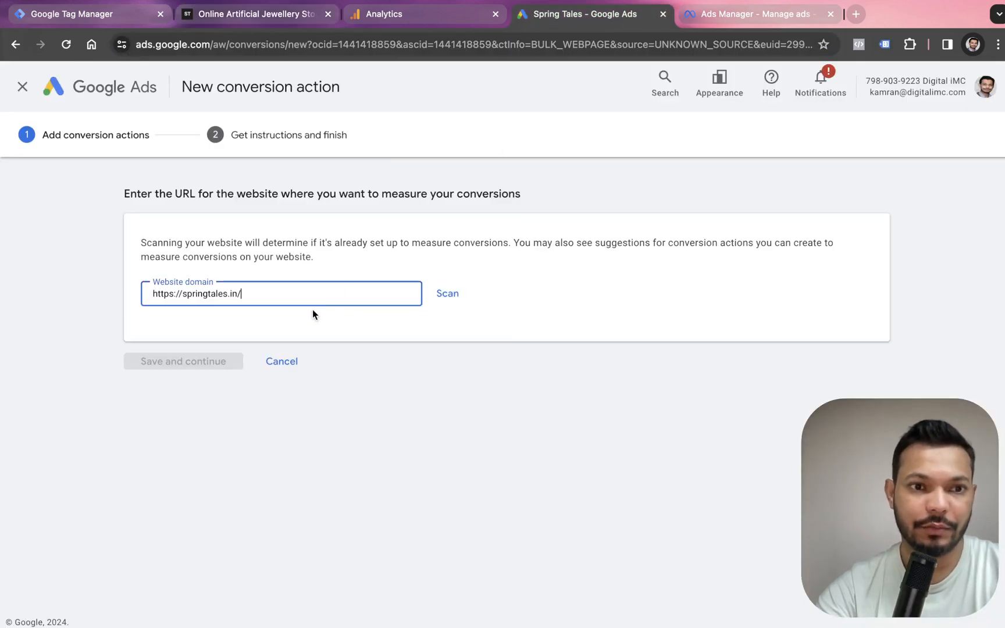
pyautogui.click(442, 294)
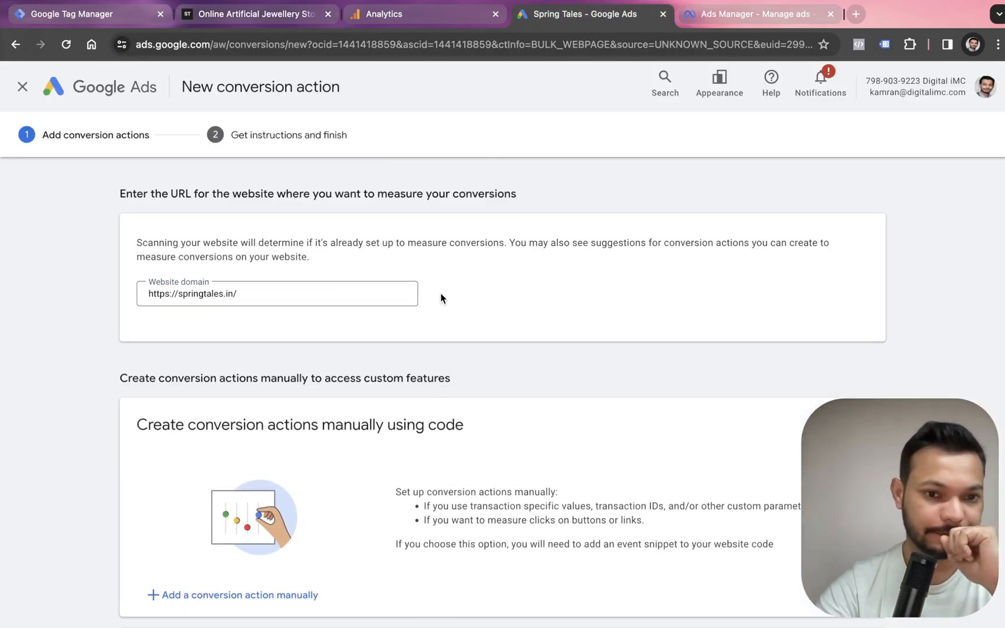
# Try to agree and continue with enhanced conversions turned on, without adding a conversion action.
pyautogui.scroll(-3, 458, 322)
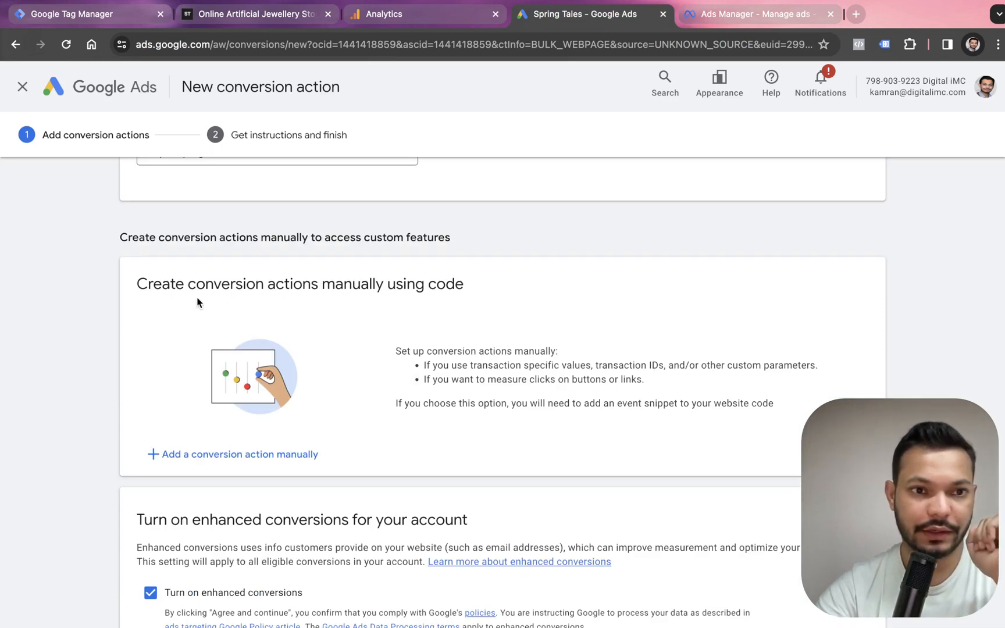
pyautogui.scroll(-2, 506, 352)
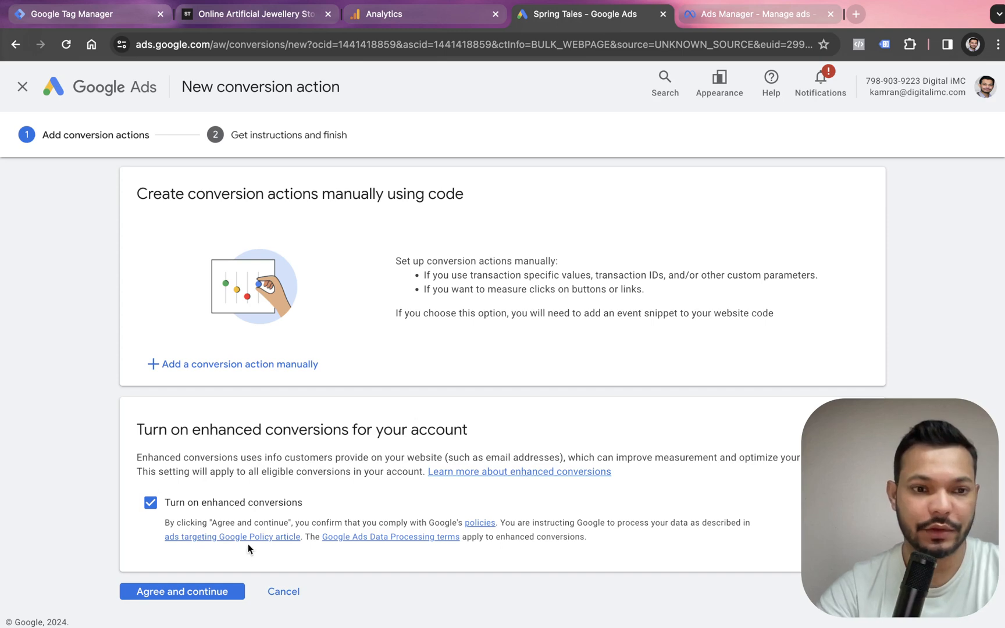
pyautogui.scroll(5, 250, 436)
pyautogui.scroll(-5, 272, 408)
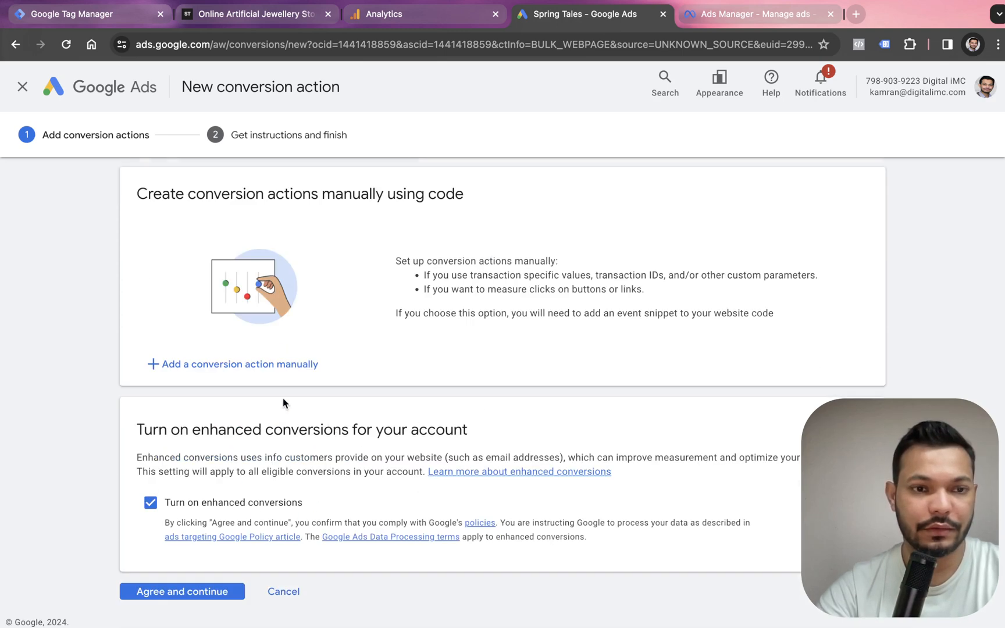
pyautogui.click(221, 592)
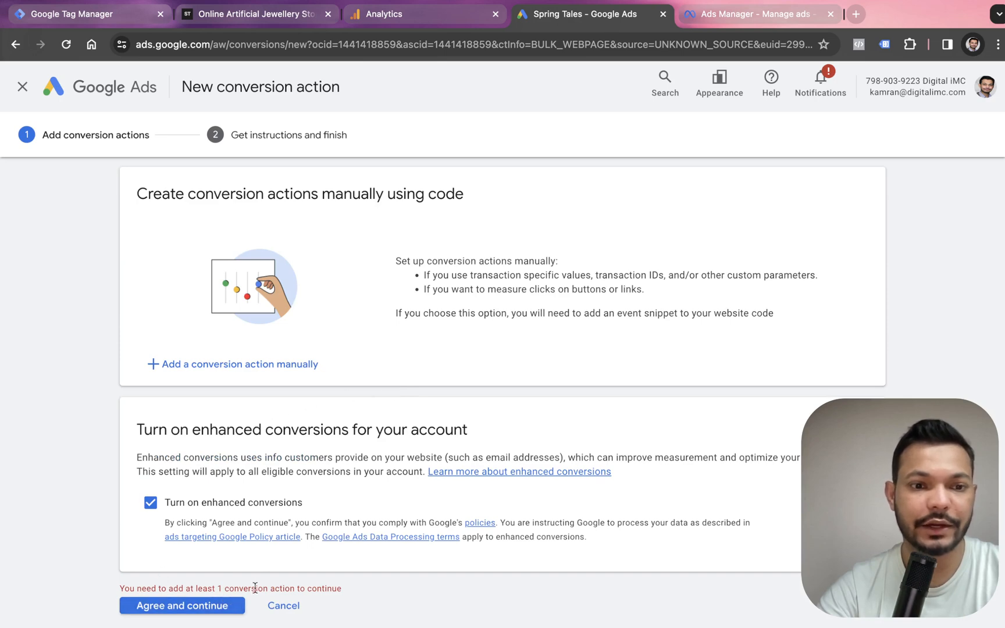
# Add a conversion action manually with Purchase as the goal category and "Website Purchase" as the conversion name.
pyautogui.scroll(5, 377, 554)
pyautogui.scroll(-5, 319, 404)
pyautogui.click(231, 351)
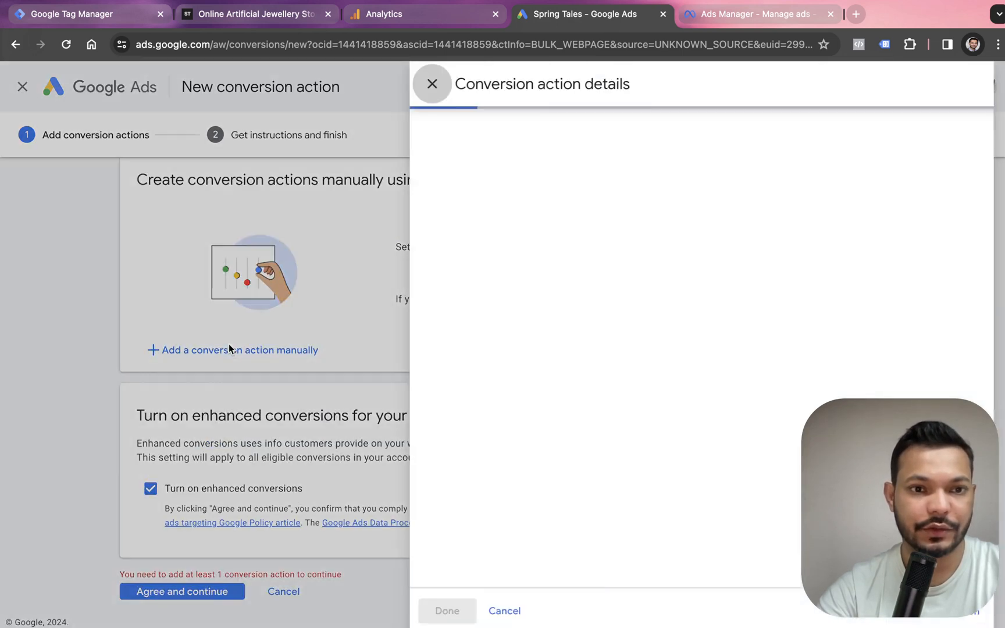
pyautogui.click(485, 266)
pyautogui.click(468, 310)
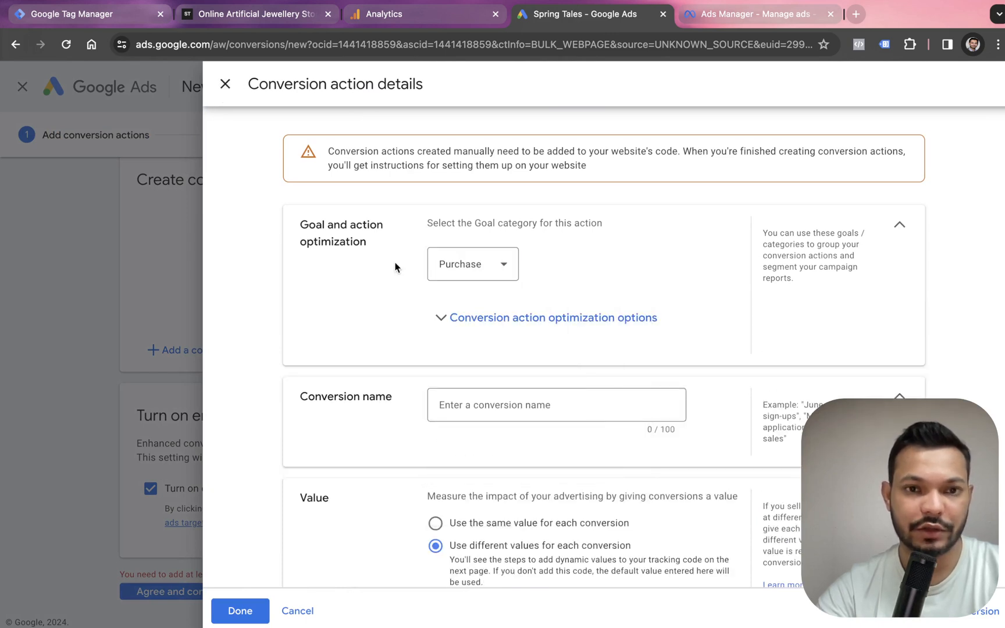
pyautogui.click(472, 409)
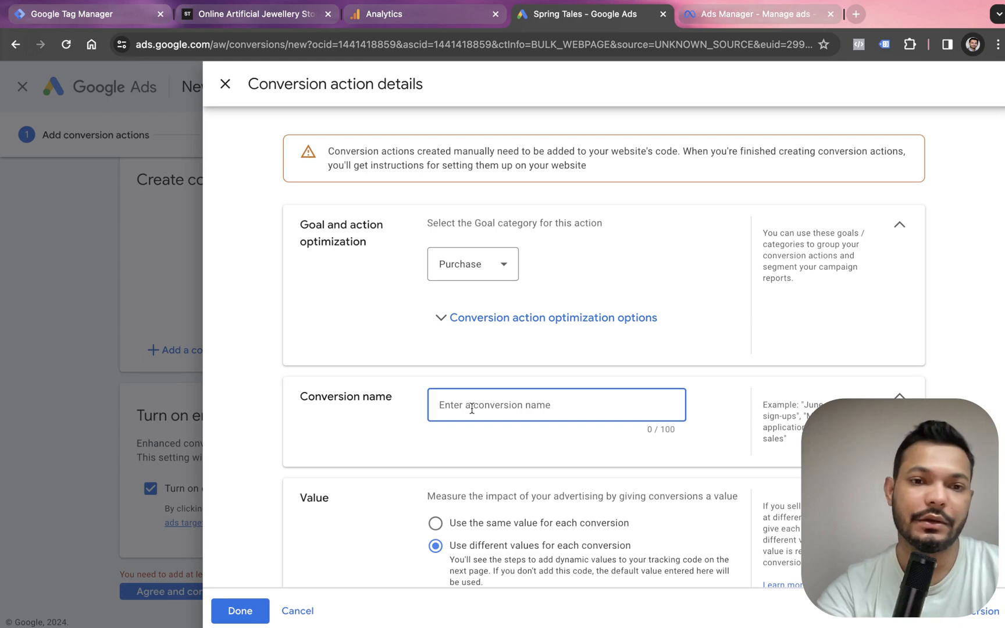
pyautogui.write('Website ')
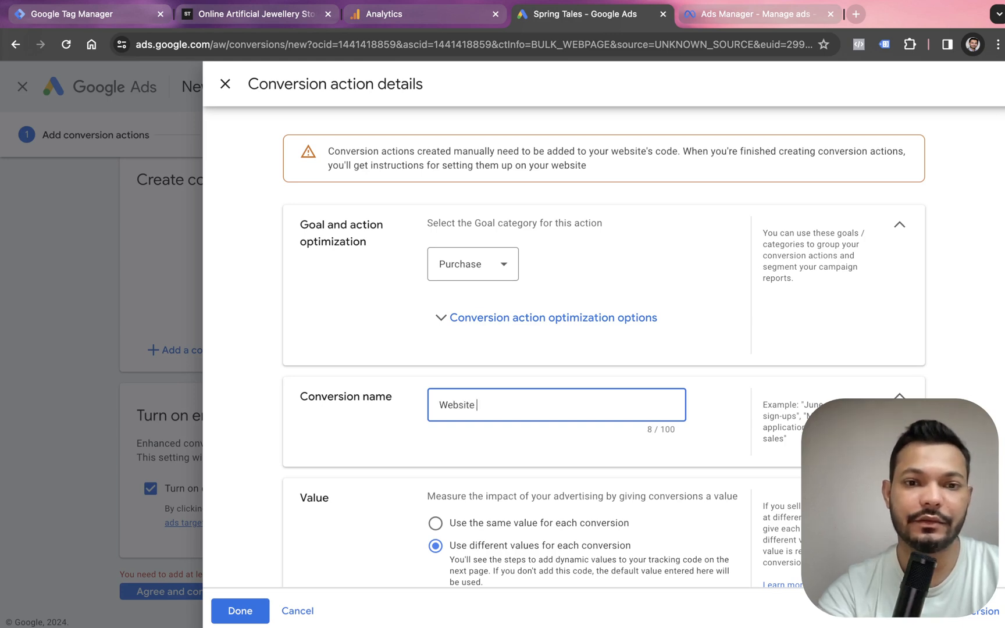
pyautogui.write('Purchase')
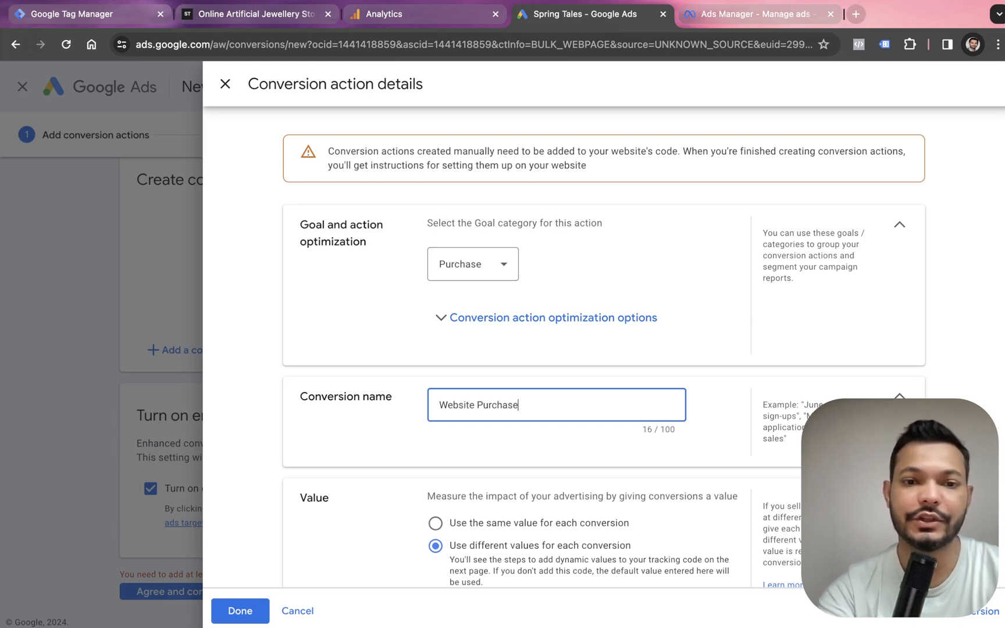
# Set the action to use different values for each conversion, with a default value of 500 Indian Rupees.
pyautogui.scroll(-3, 538, 407)
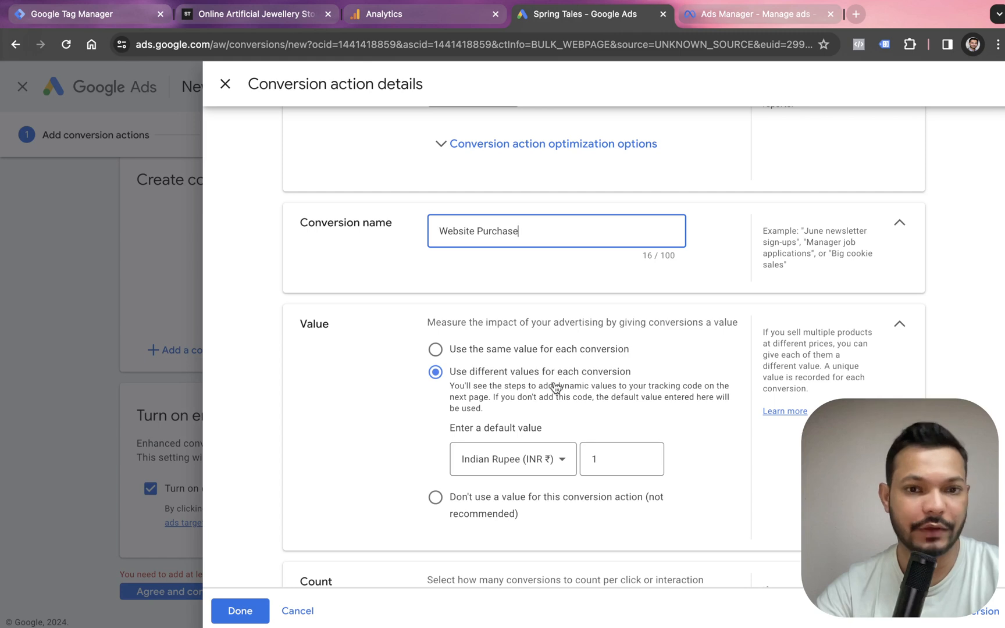
pyautogui.click(446, 501)
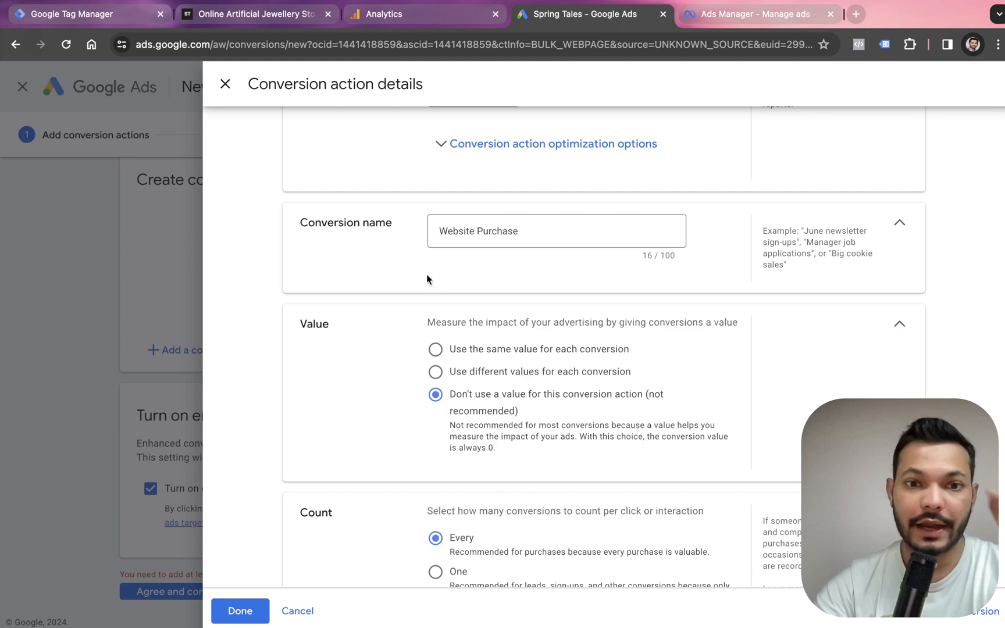
pyautogui.click(502, 375)
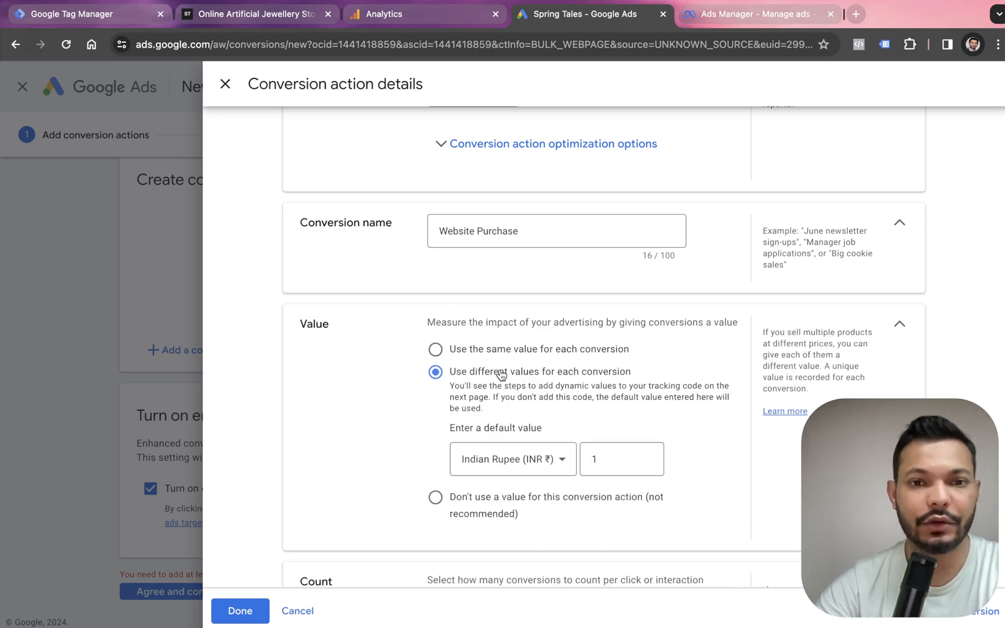
pyautogui.click(599, 457)
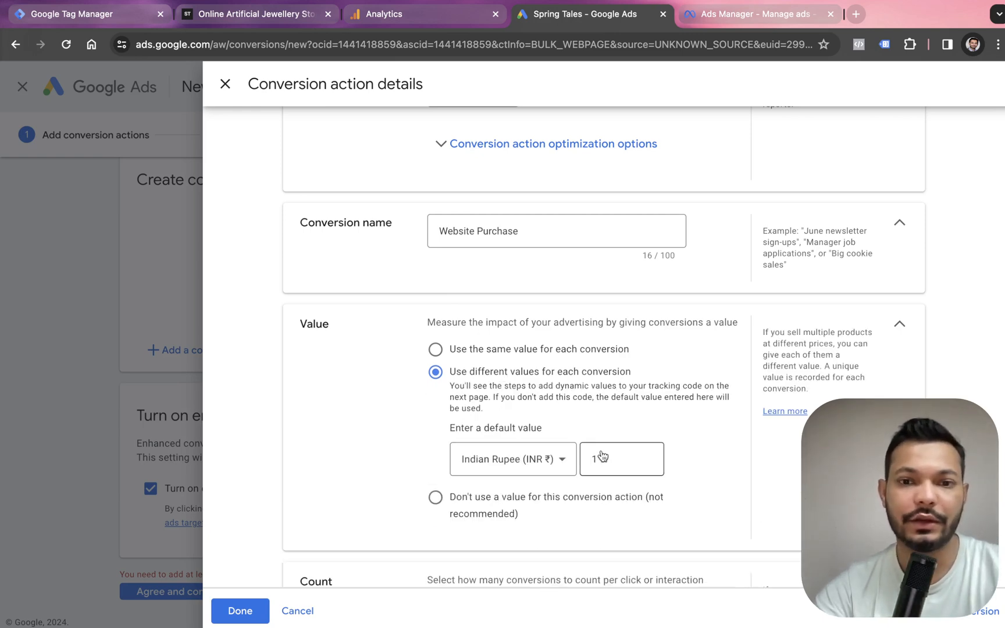
pyautogui.write('500')
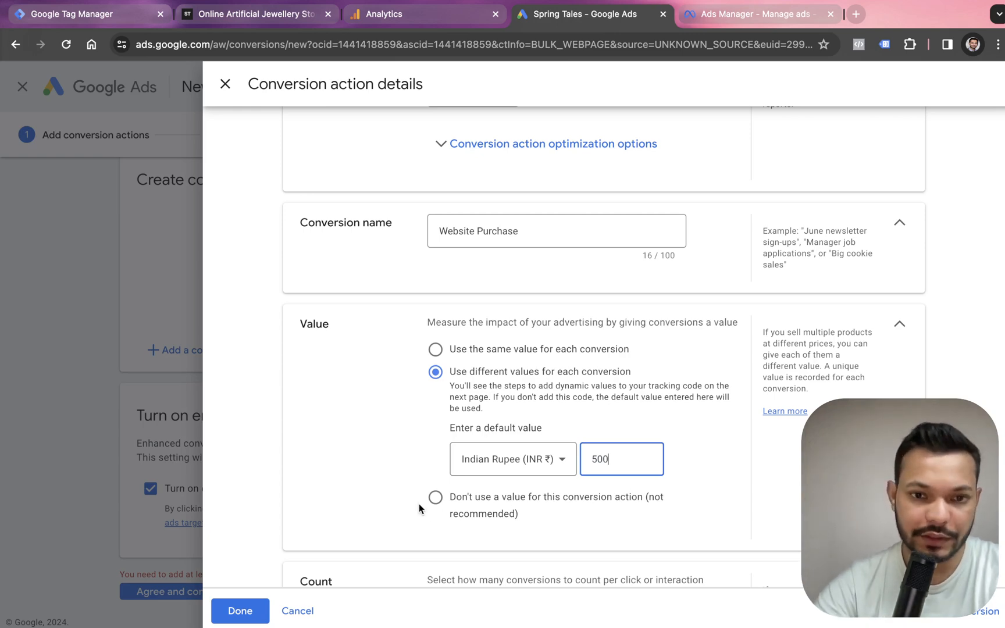
# Choose not to use a value for the Website Purchase conversion action and finish its details.
pyautogui.click(433, 498)
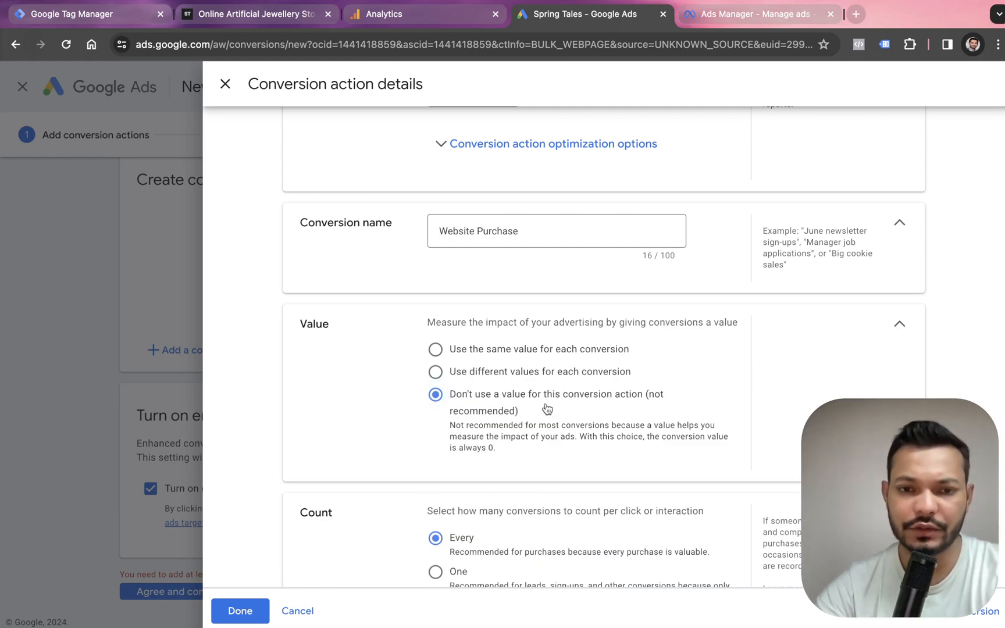
pyautogui.scroll(-5, 547, 409)
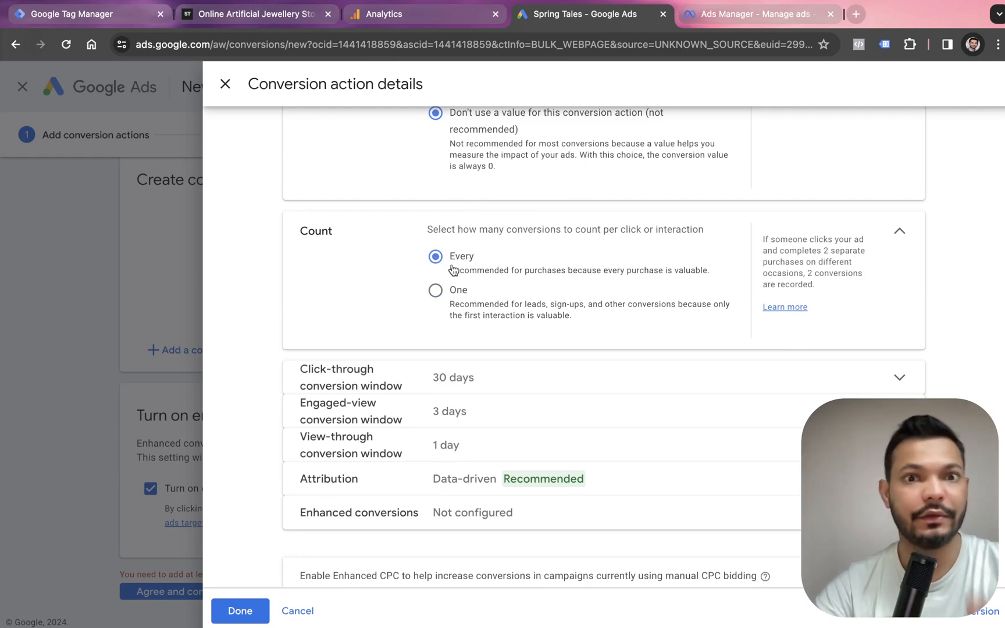
pyautogui.scroll(-2, 491, 330)
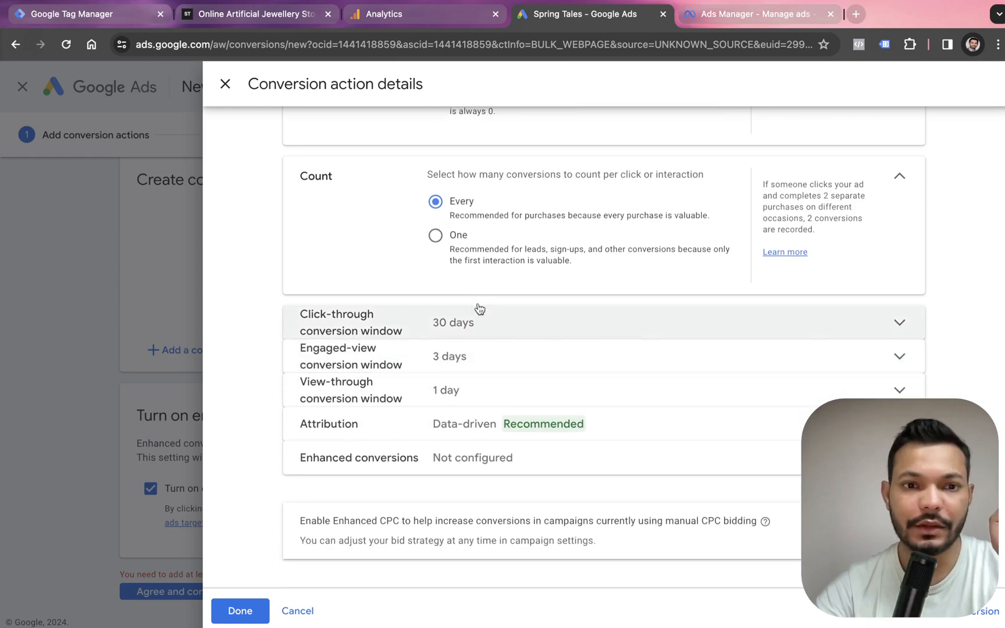
pyautogui.click(261, 610)
pyautogui.scroll(-2, 467, 371)
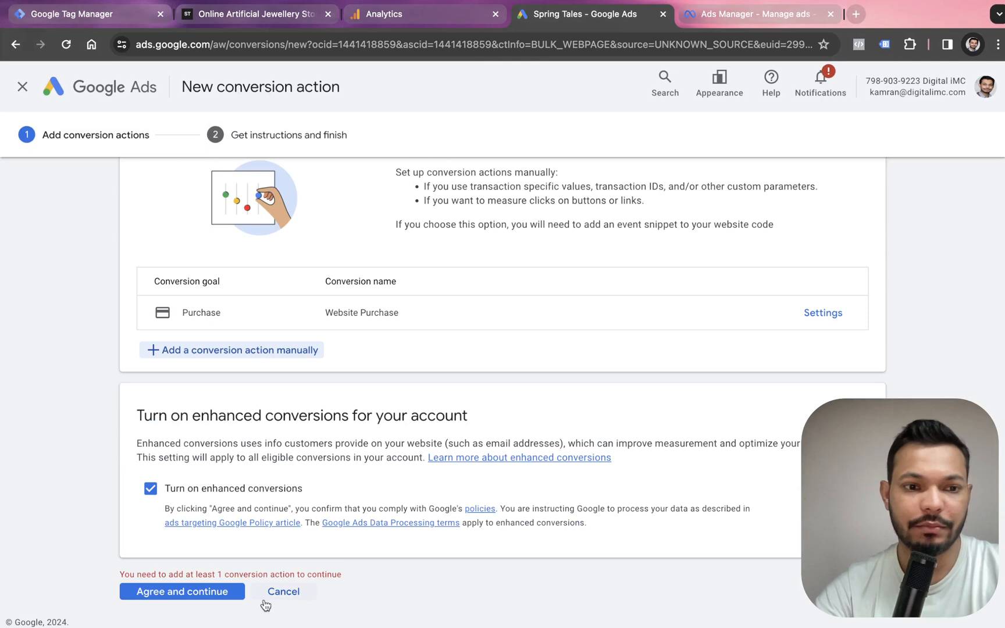
# Agree and continue with enhanced conversions on, and locate the conversion ID and Website Purchase label in the Google Tag Manager instructions.
pyautogui.click(199, 599)
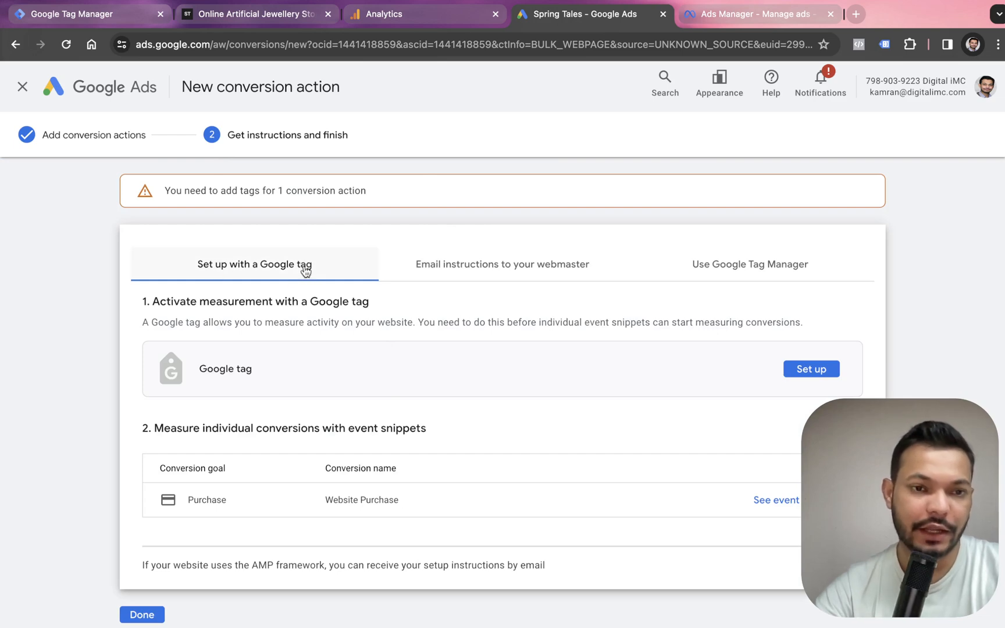
pyautogui.click(486, 272)
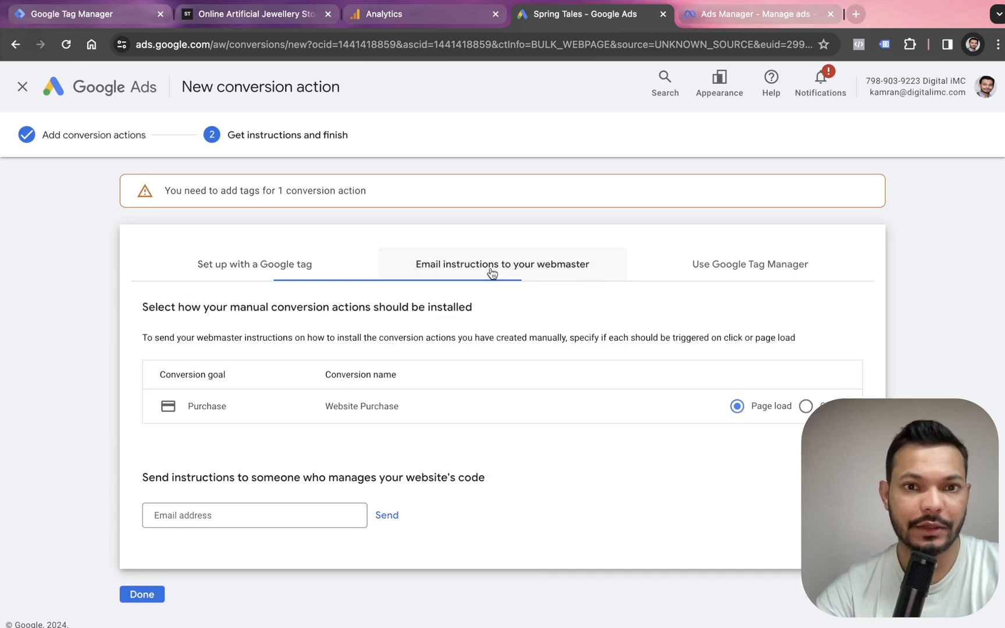
pyautogui.click(721, 268)
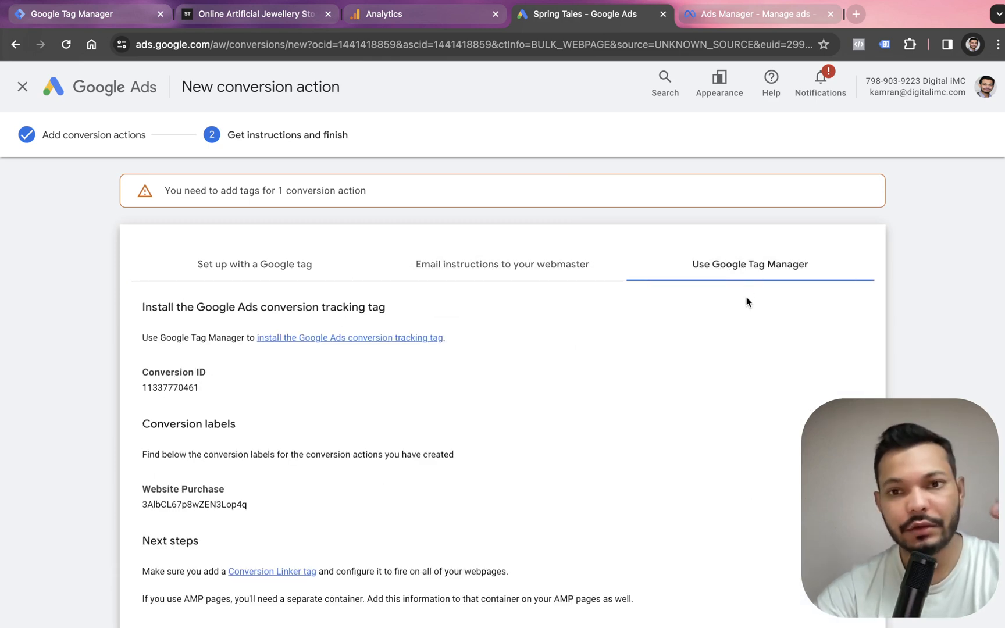
pyautogui.scroll(-3, 418, 346)
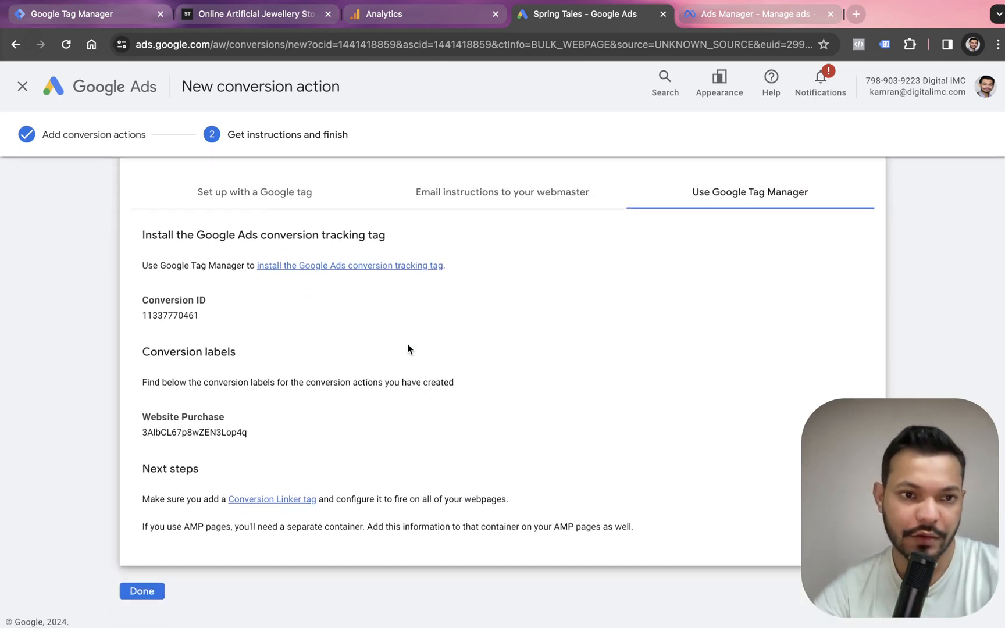
pyautogui.doubleClick(154, 314)
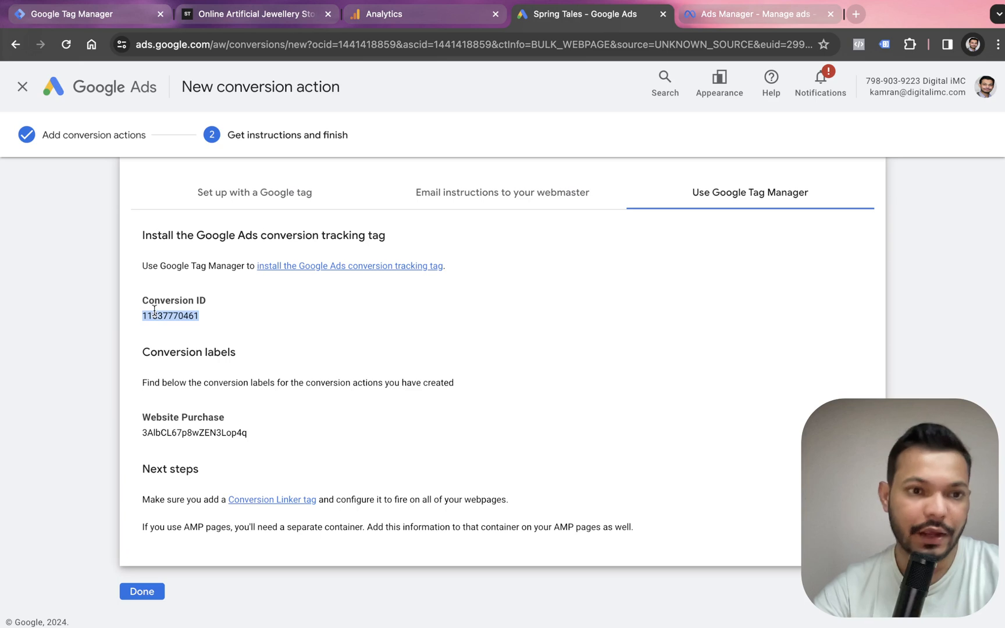
pyautogui.doubleClick(198, 433)
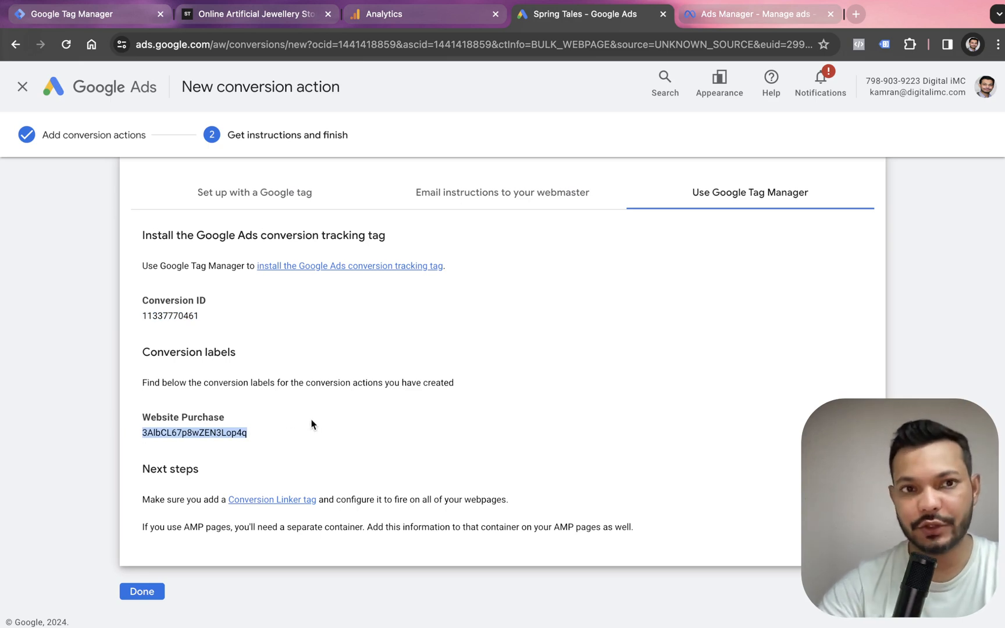
# Switch to Google Tag Manager and create a new tag of the Google Ads Conversion Tracking type.
pyautogui.click(97, 22)
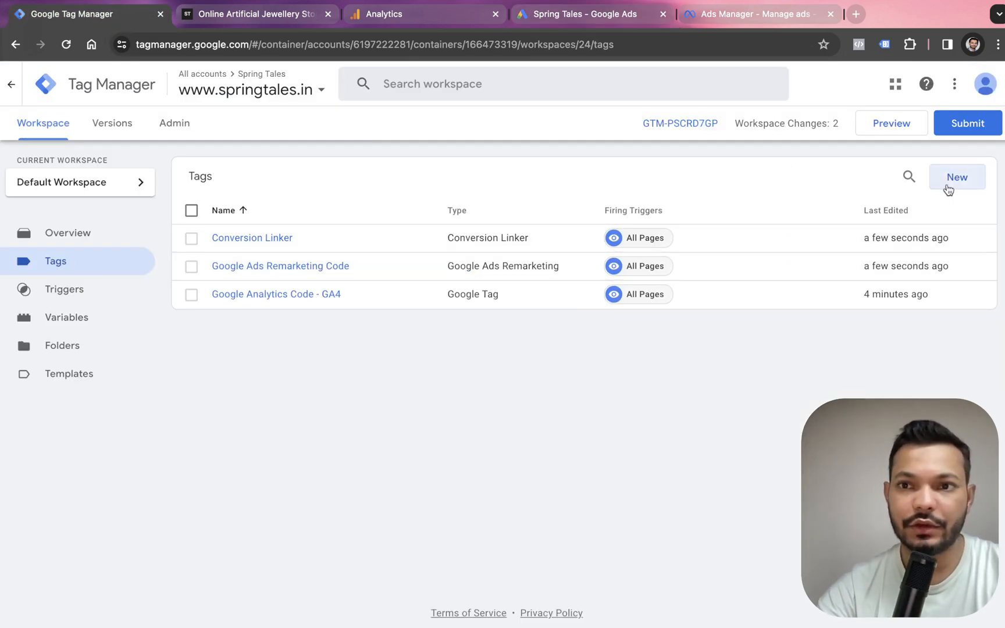
pyautogui.click(949, 190)
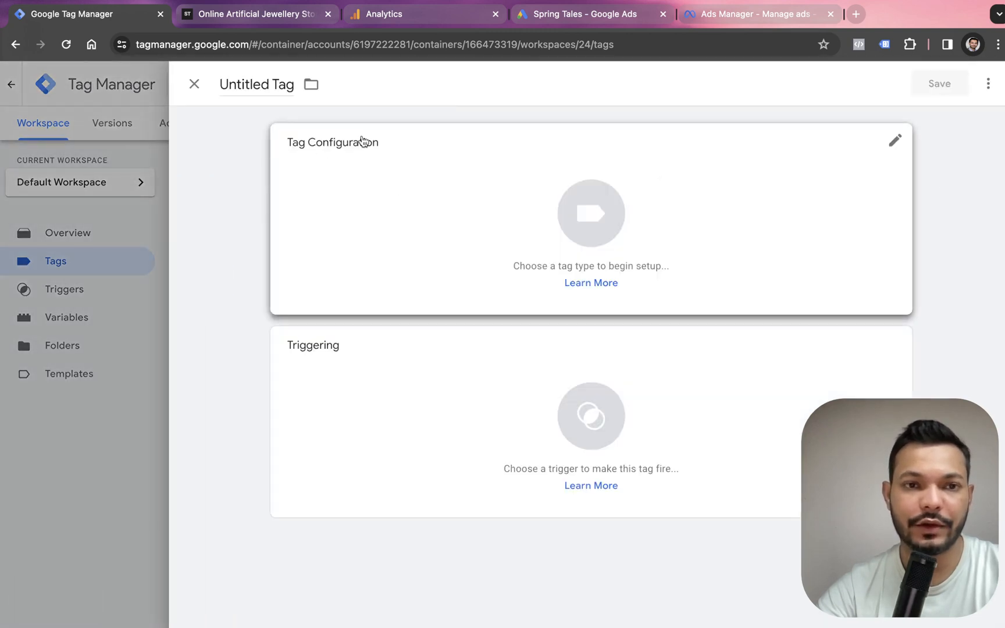
pyautogui.click(405, 192)
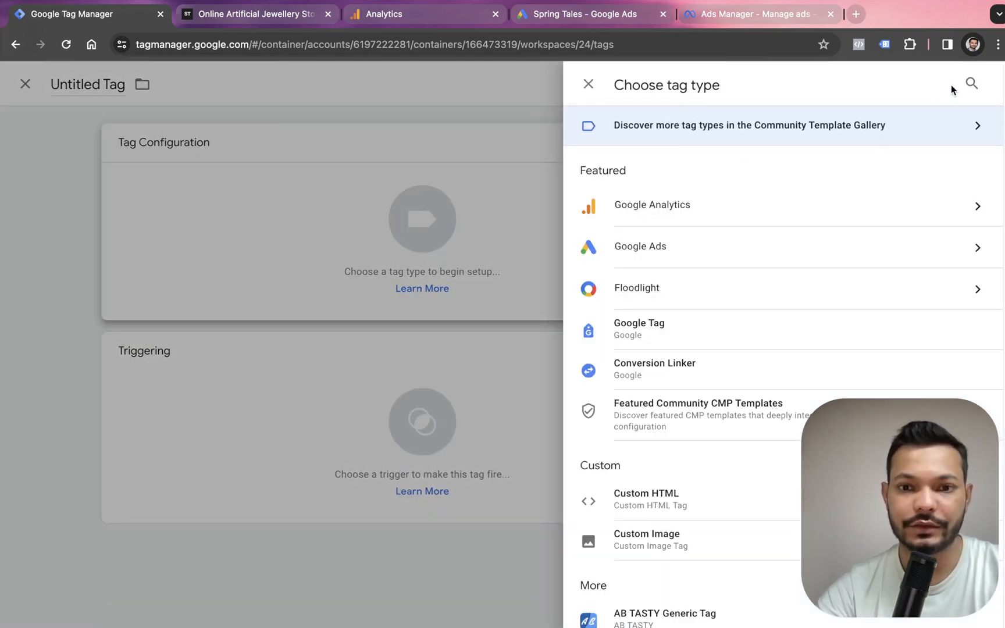
pyautogui.click(968, 85)
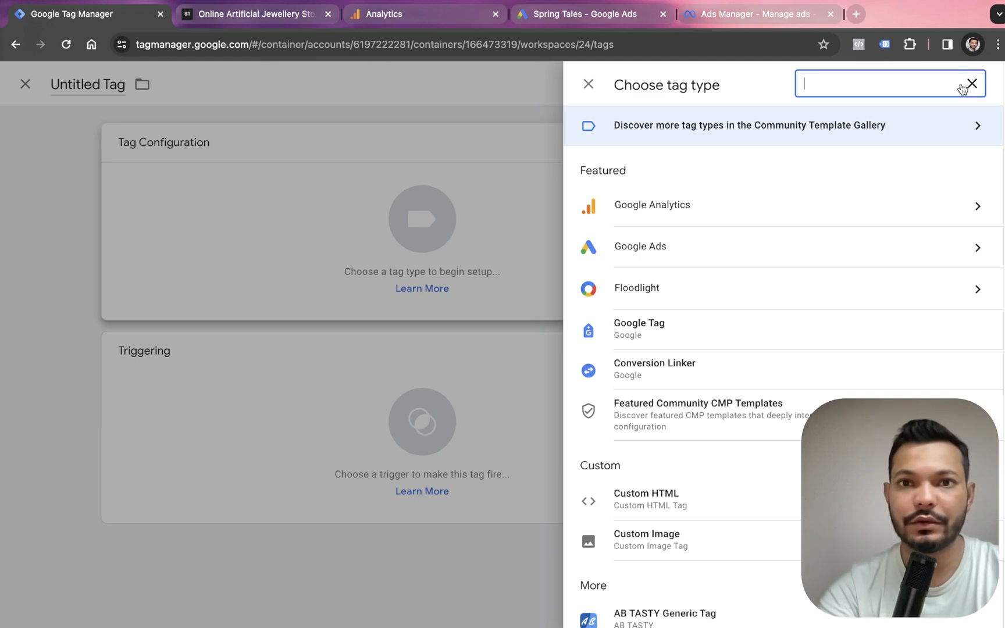
pyautogui.write('cpvonverion')
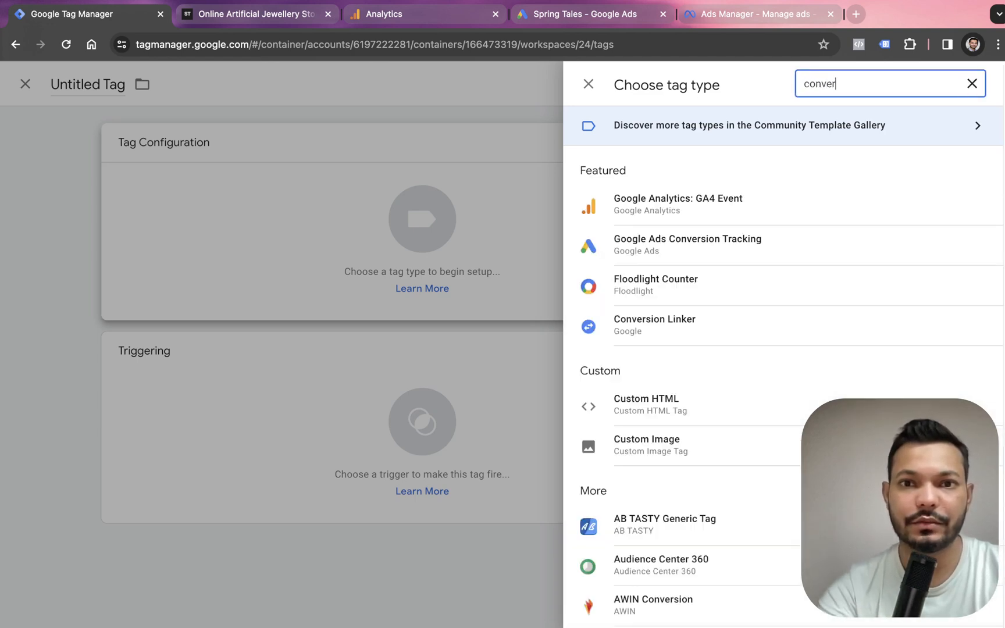
pyautogui.press('BackSpace')
pyautogui.press('BackSpace')
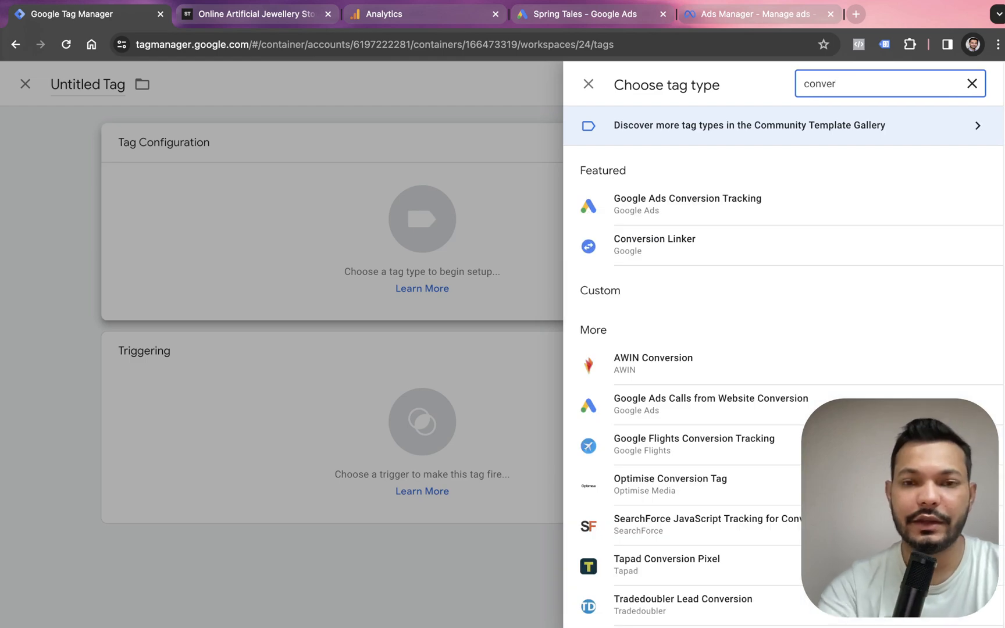
pyautogui.click(687, 200)
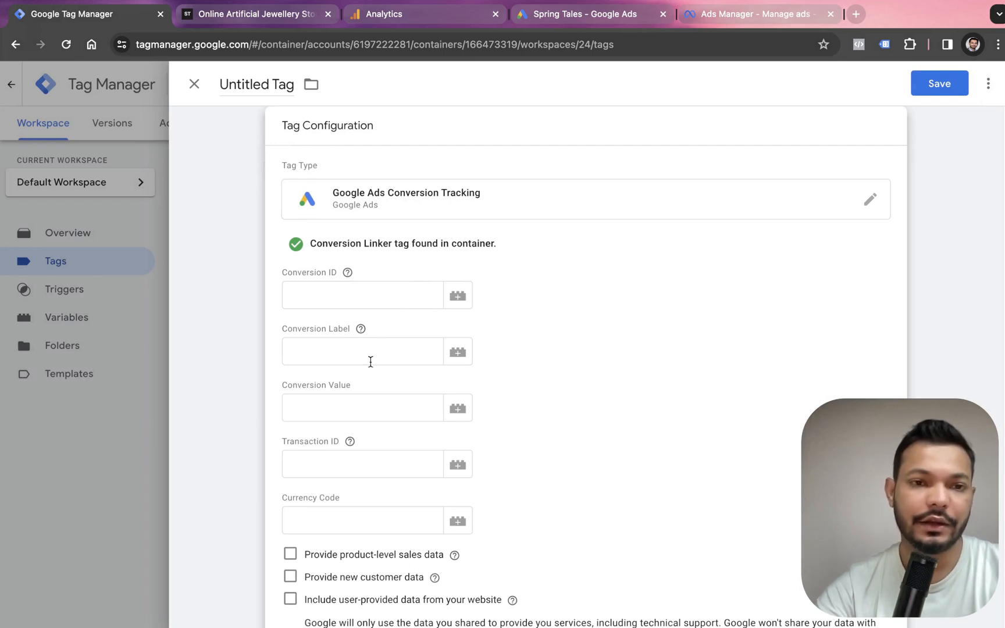
# Copy the conversion ID from the Google Ads instructions into the new tag's Conversion ID.
pyautogui.click(621, 15)
pyautogui.moveTo(621, 16); pyautogui.dragTo(285, 15)
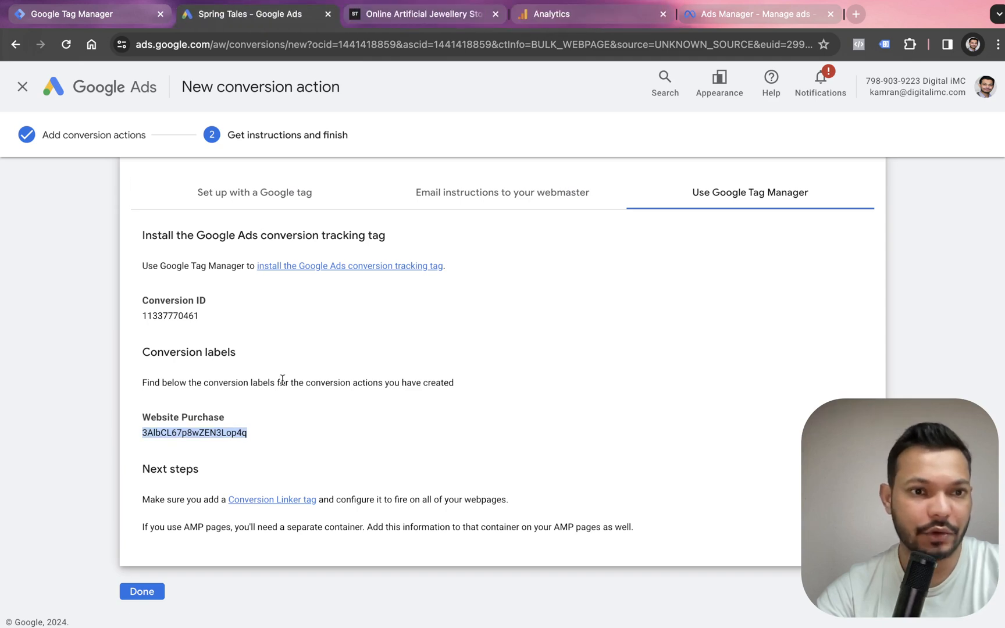
pyautogui.doubleClick(151, 317)
pyautogui.hotkey('ctrl', 'c')
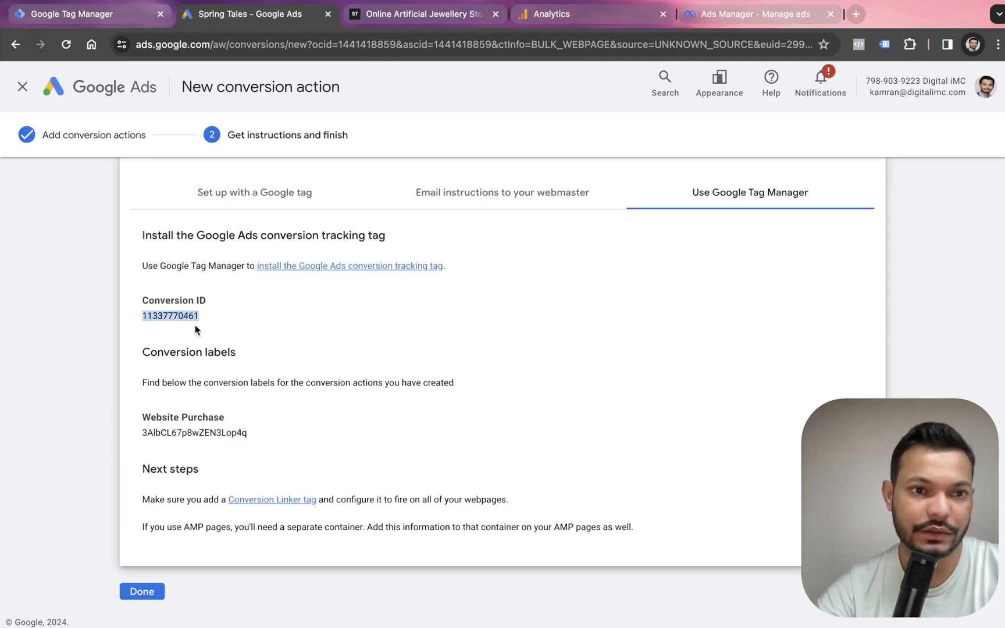
pyautogui.click(123, 18)
pyautogui.click(328, 298)
pyautogui.hotkey('ctrl', 'v')
pyautogui.click(496, 344)
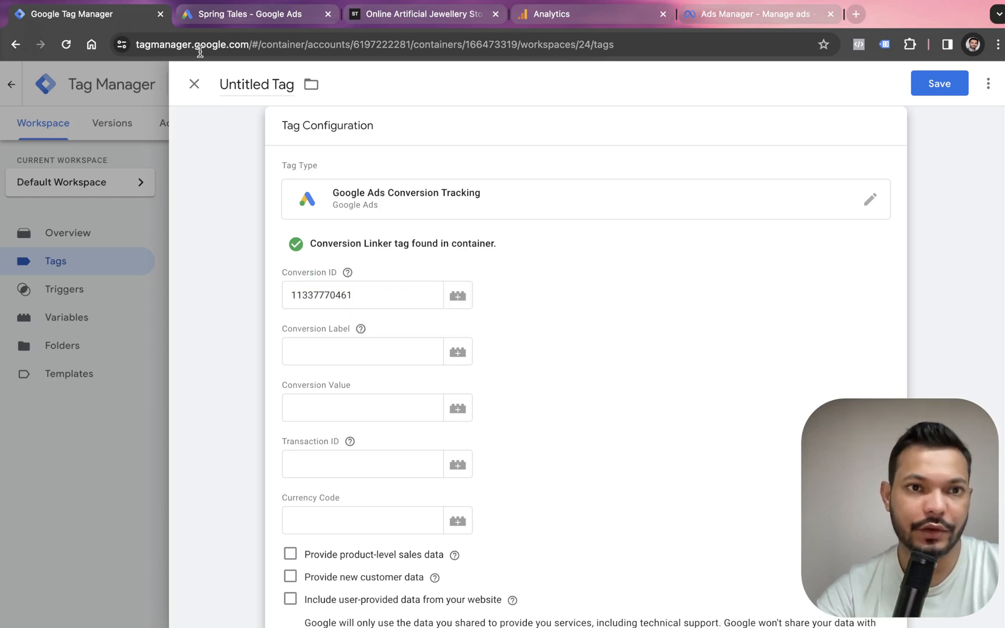
# Copy the Website Purchase conversion label from Google Ads into the tag's Conversion Label.
pyautogui.click(211, 22)
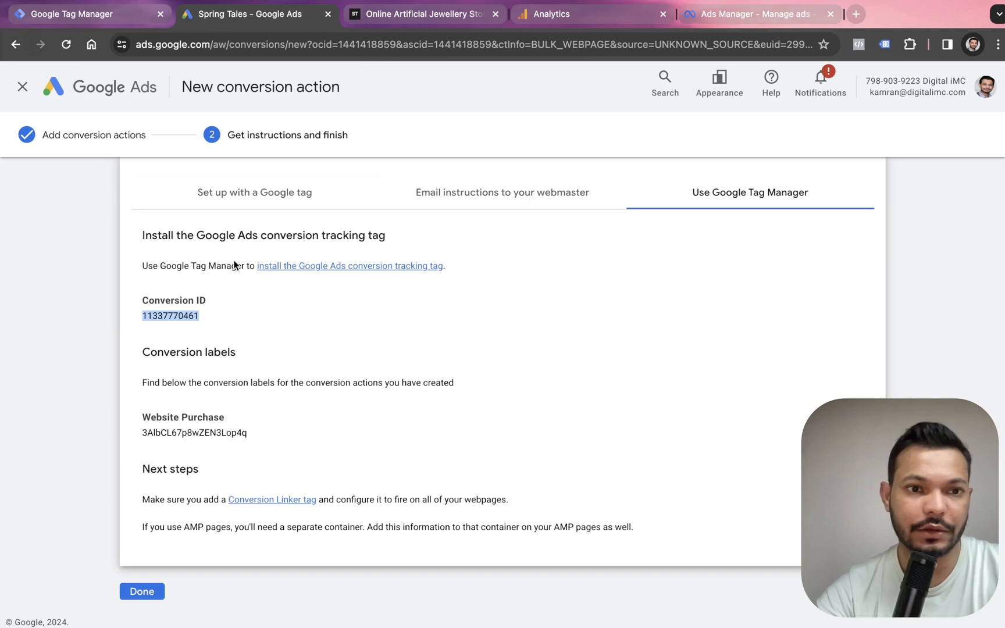
pyautogui.doubleClick(194, 432)
pyautogui.hotkey('ctrl', 'c')
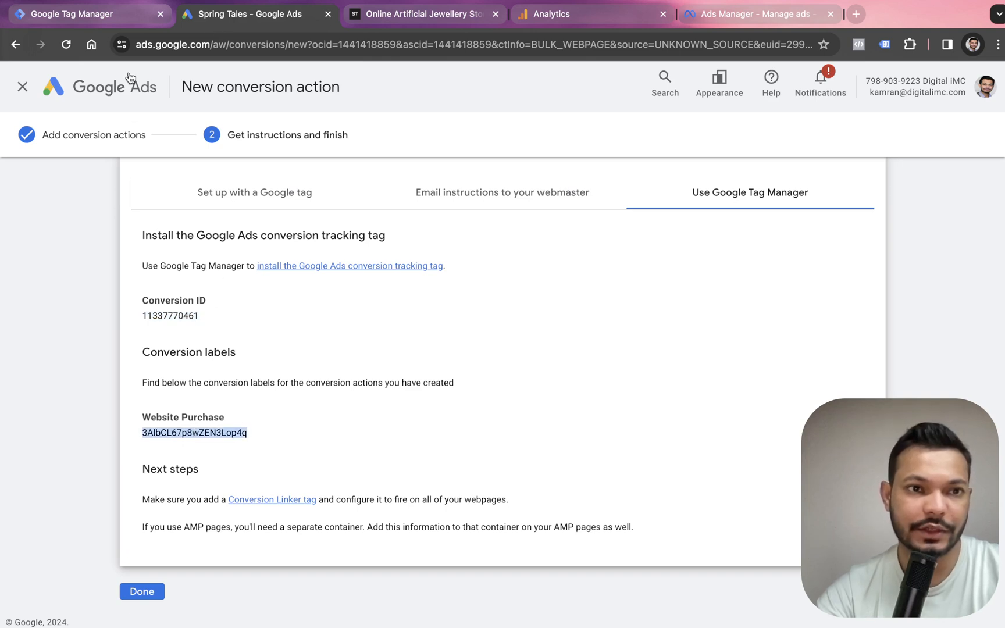
pyautogui.click(97, 13)
pyautogui.click(343, 349)
pyautogui.hotkey('ctrl', 'v')
pyautogui.click(211, 21)
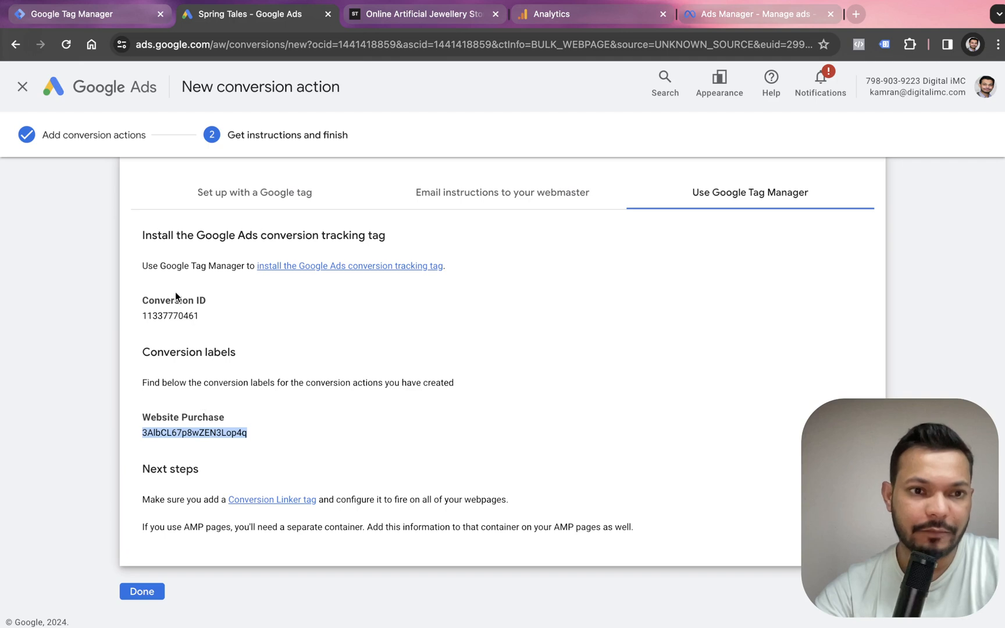
pyautogui.click(109, 17)
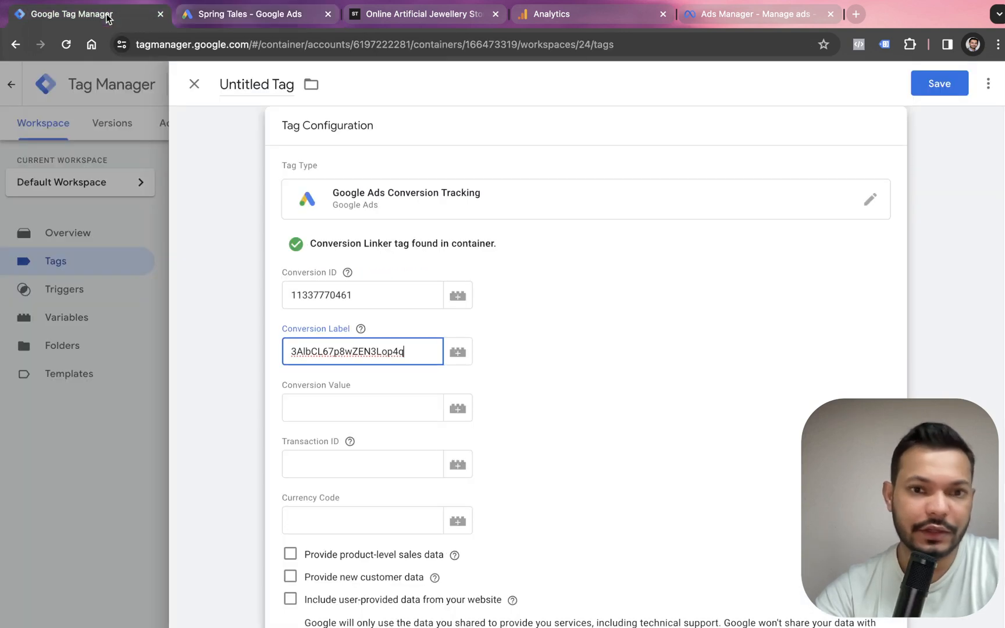
pyautogui.click(405, 380)
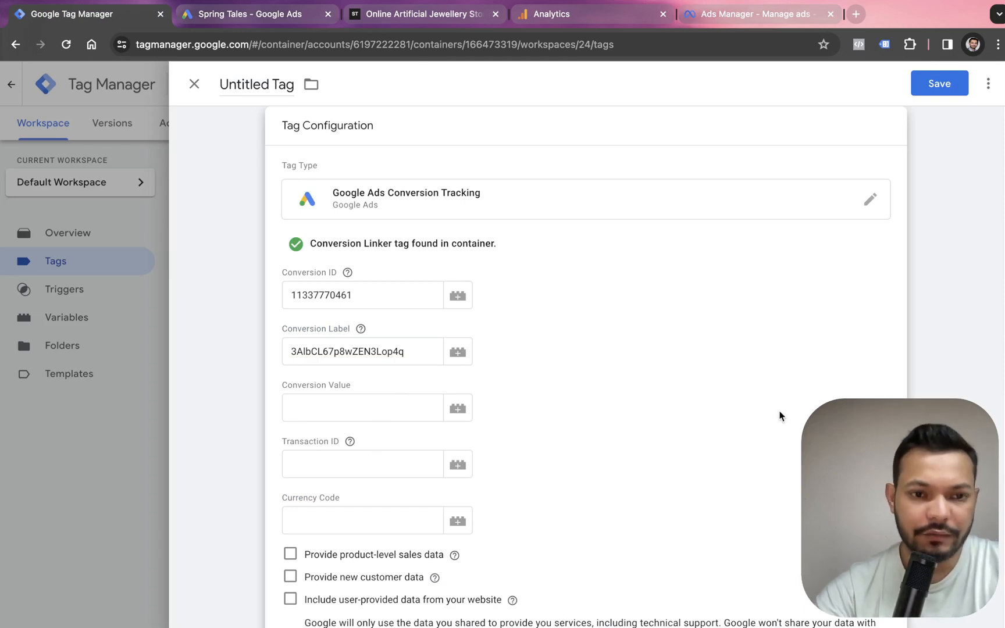
# Review the conversion tag's configuration and open its trigger selection.
pyautogui.scroll(-5, 676, 397)
pyautogui.scroll(6, 675, 397)
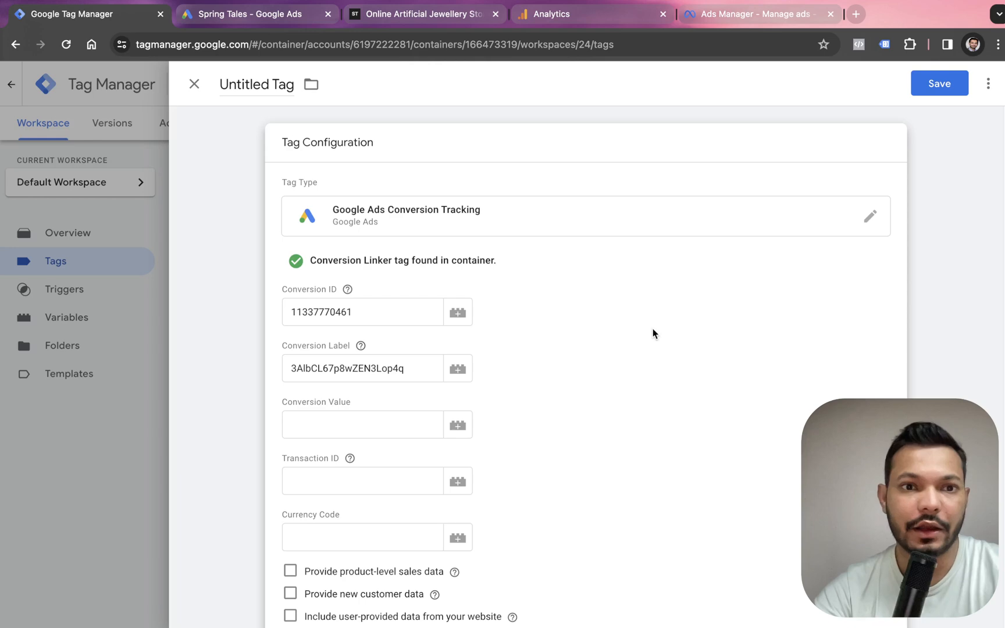
pyautogui.scroll(-8, 646, 320)
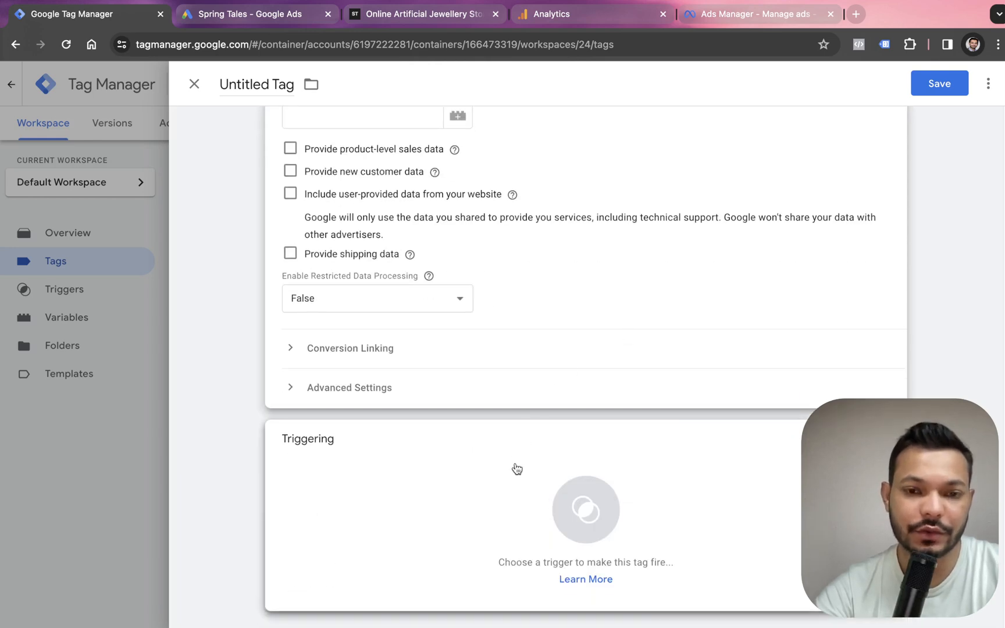
pyautogui.click(516, 468)
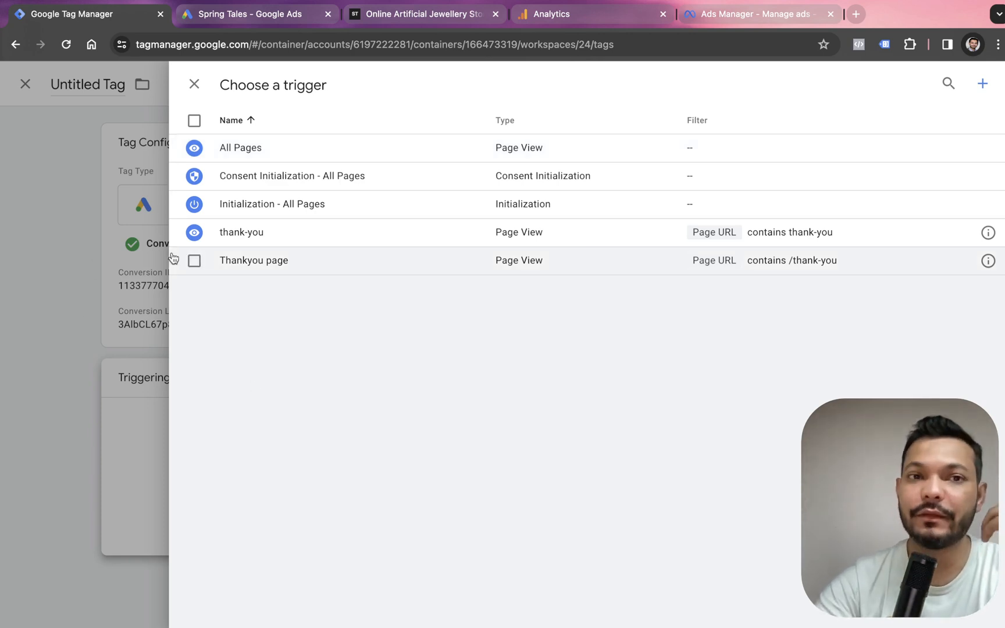
# On the Spring Tales store, open the American Diamond Studded Crystal Dangle Drop product and buy it now.
pyautogui.click(361, 22)
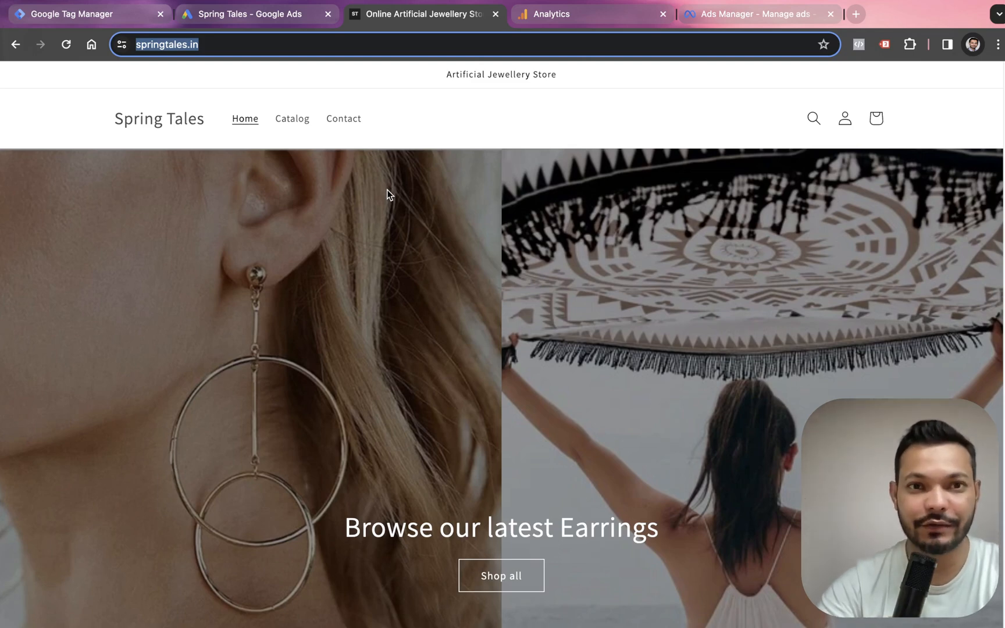
pyautogui.scroll(-8, 388, 192)
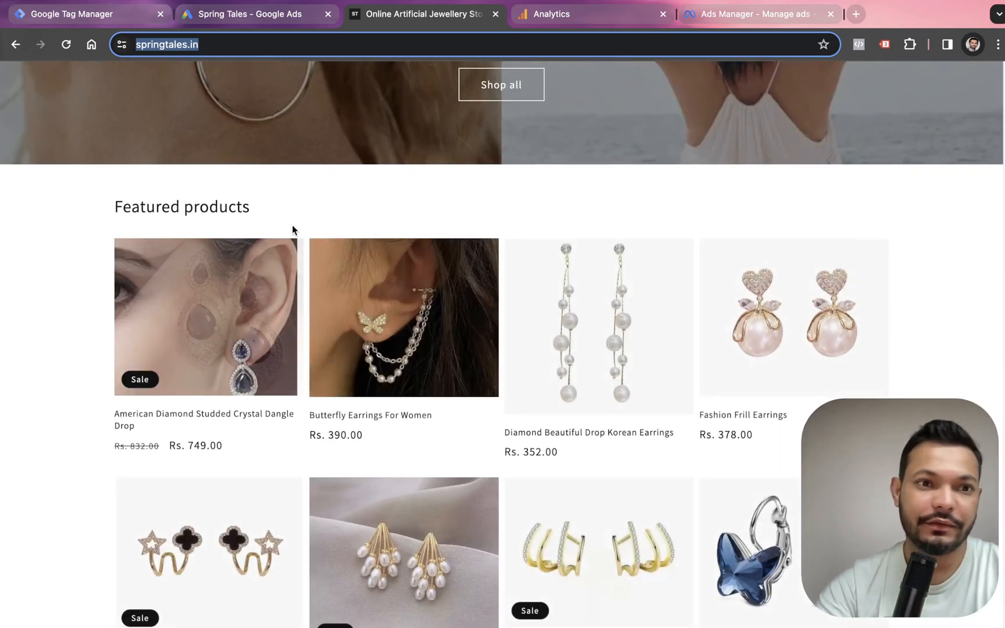
pyautogui.scroll(8, 366, 222)
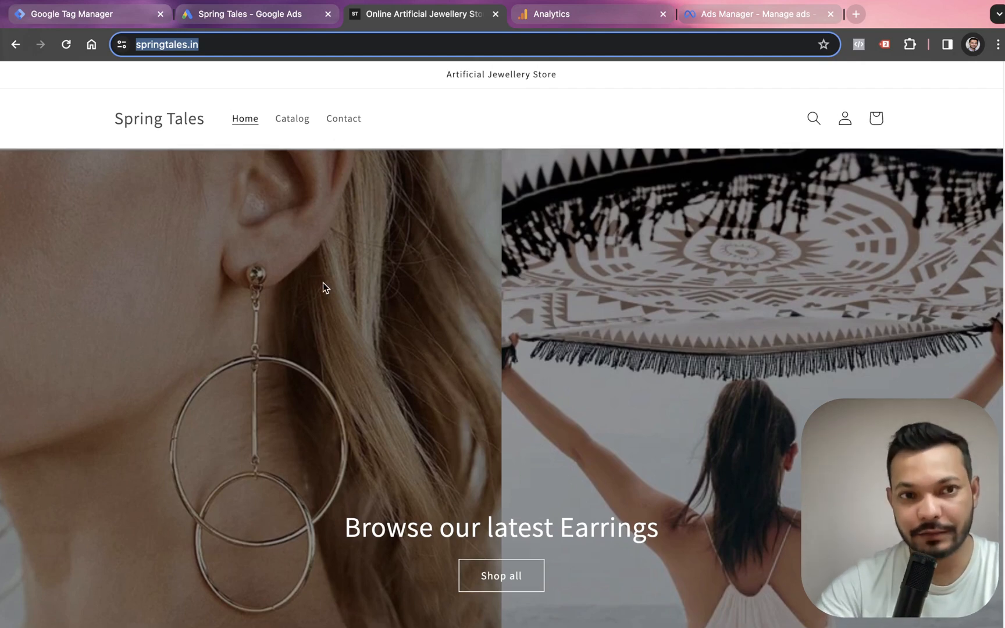
pyautogui.scroll(-6, 323, 283)
pyautogui.click(215, 445)
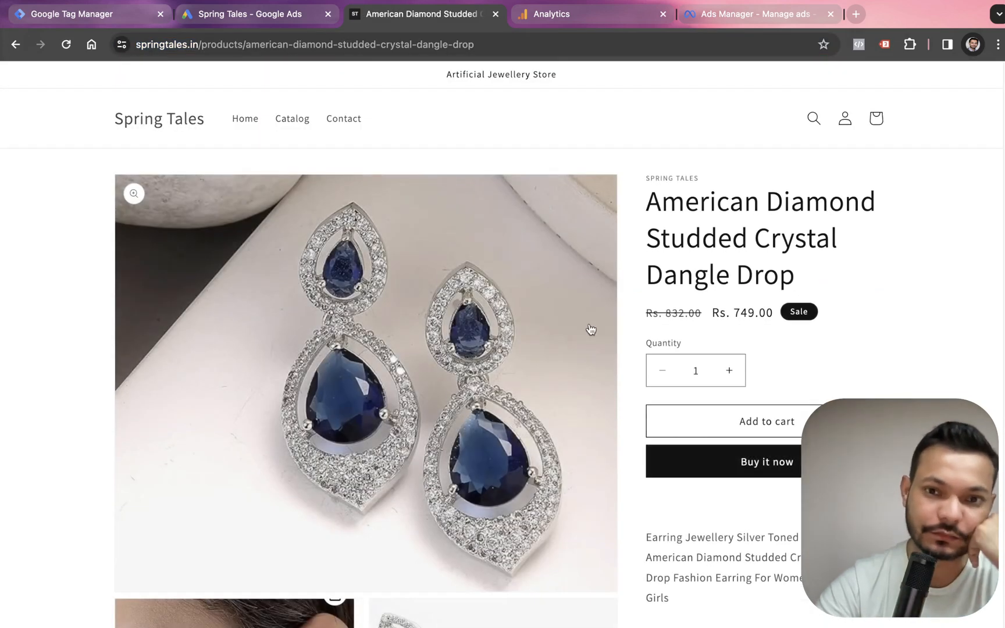
pyautogui.scroll(-2, 745, 377)
pyautogui.click(797, 375)
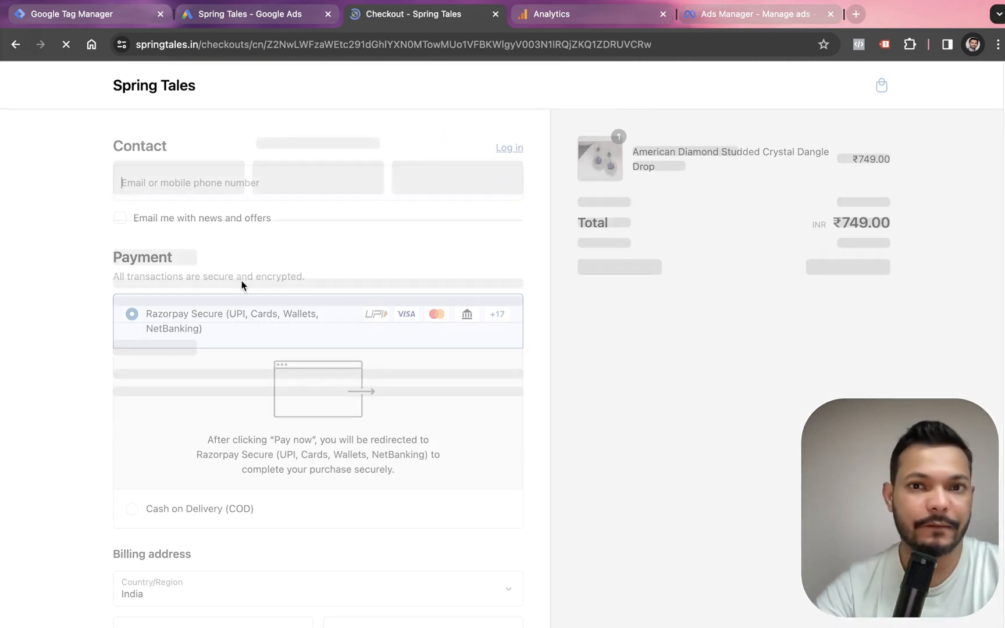
# Fill in the checkout's contact e-mail and billing name and address, and proceed to pay with Razorpay Secure.
pyautogui.click(199, 180)
pyautogui.click(229, 217)
pyautogui.scroll(-5, 215, 244)
pyautogui.click(217, 324)
pyautogui.click(67, 363)
pyautogui.click(122, 358)
pyautogui.click(213, 402)
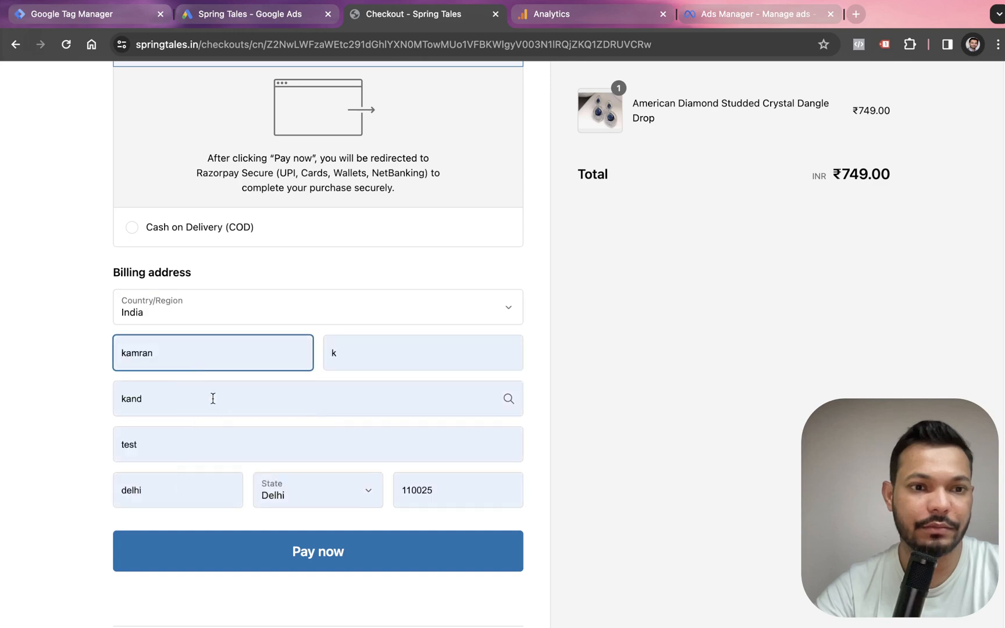
pyautogui.click(318, 552)
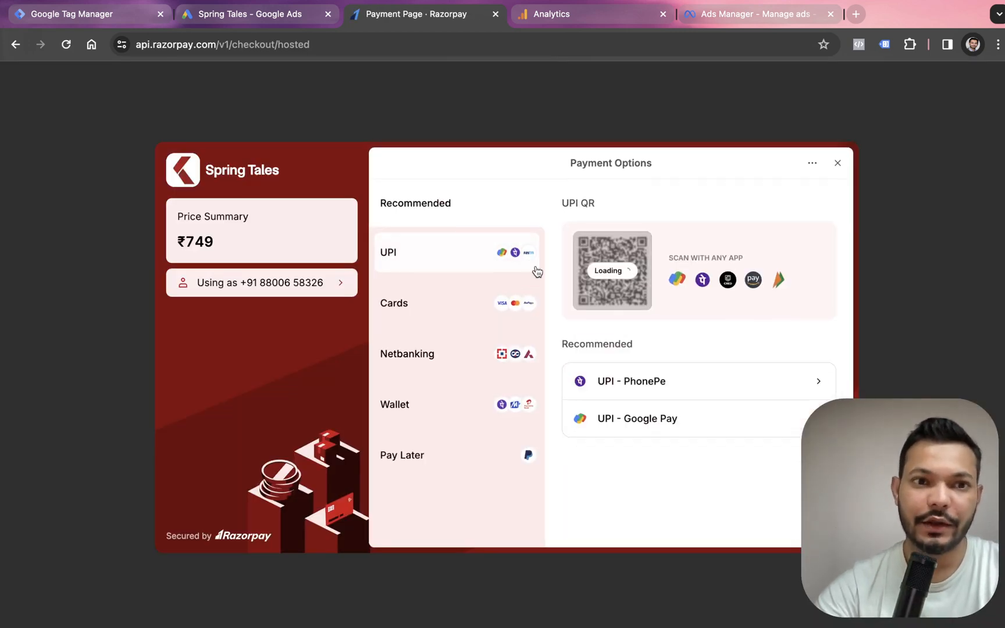
# Return to the checkout, choose Cash on Delivery (COD) as the payment method and complete the order.
pyautogui.click(16, 46)
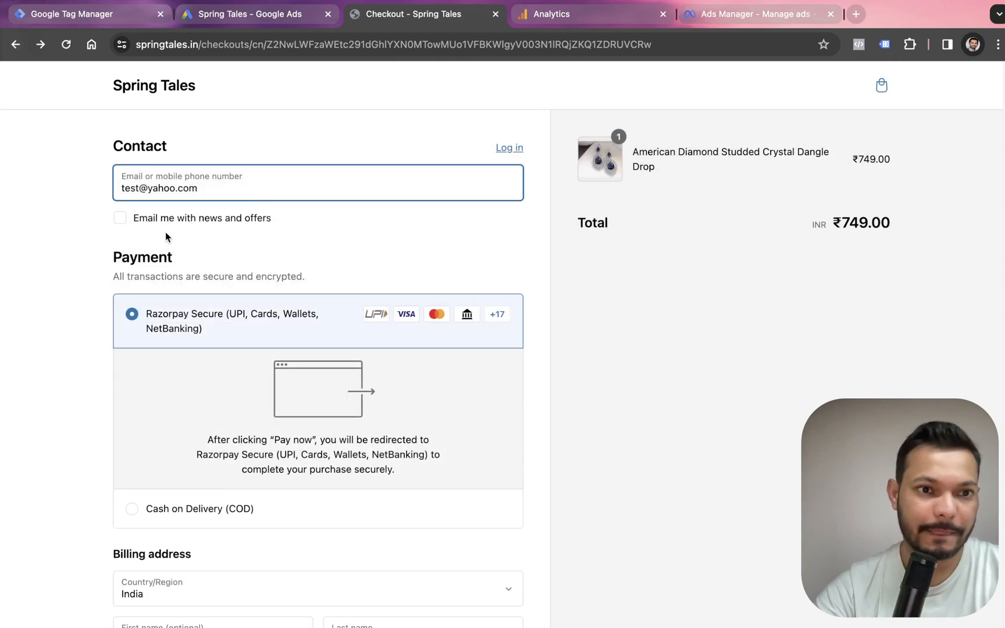
pyautogui.scroll(-3, 164, 443)
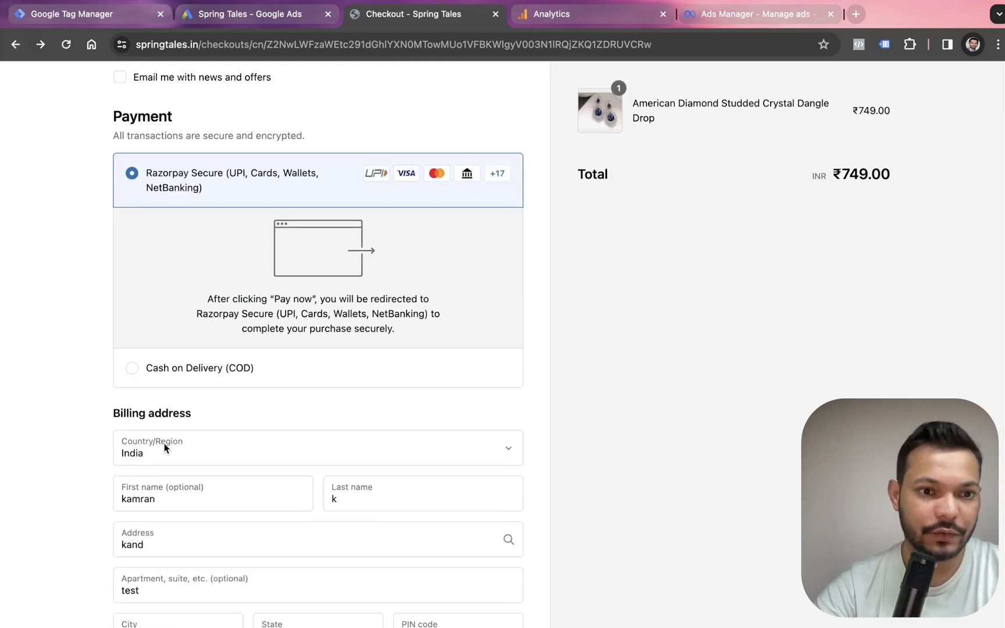
pyautogui.click(166, 375)
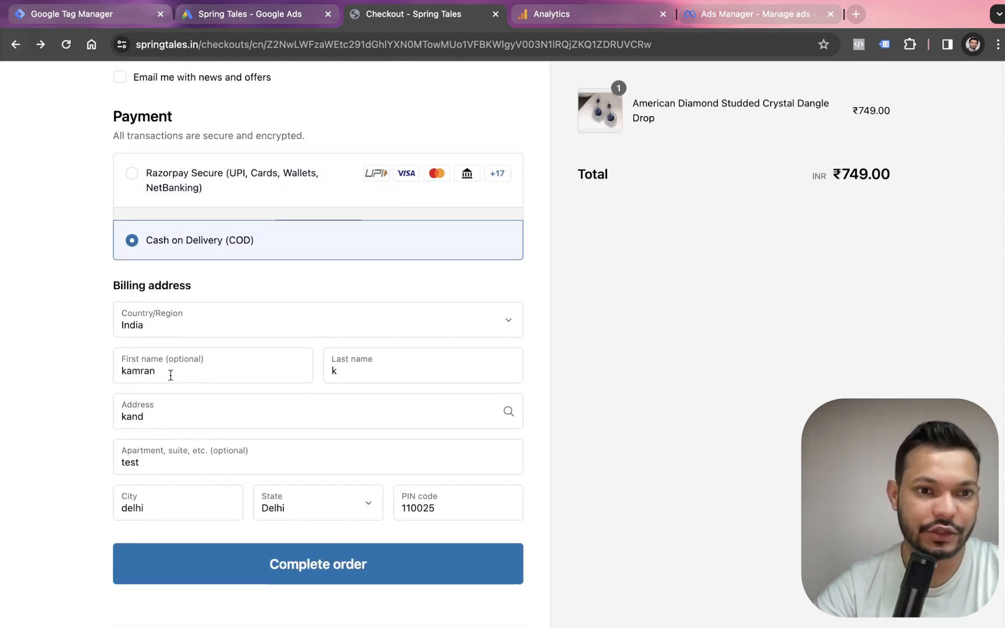
pyautogui.click(356, 555)
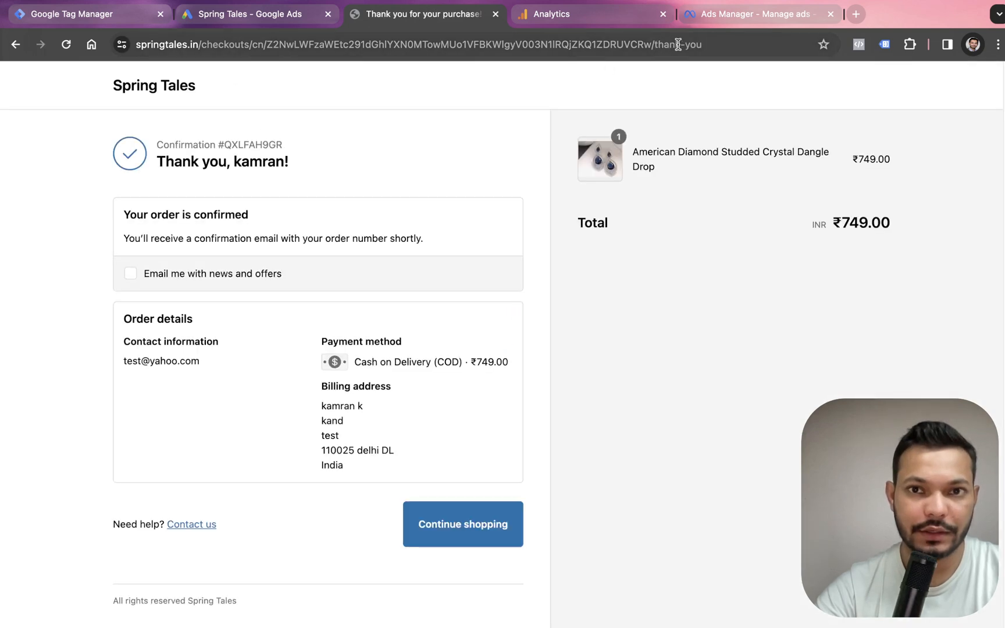
# Examine the order confirmation page's URL and highlight the ending that identifies the purchase page.
pyautogui.click(717, 44)
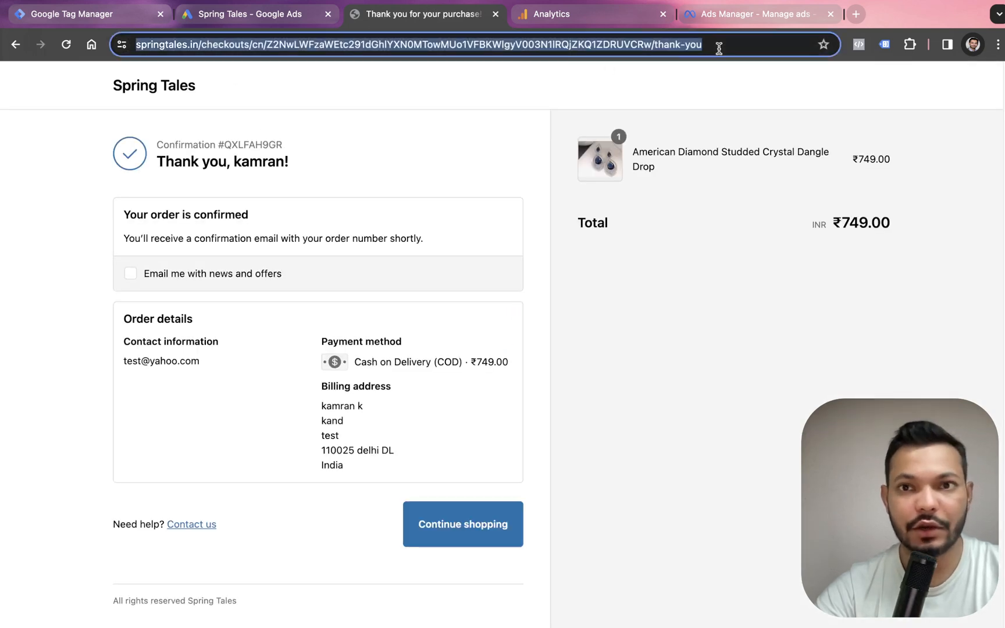
pyautogui.click(670, 47)
pyautogui.moveTo(735, 44); pyautogui.dragTo(687, 45)
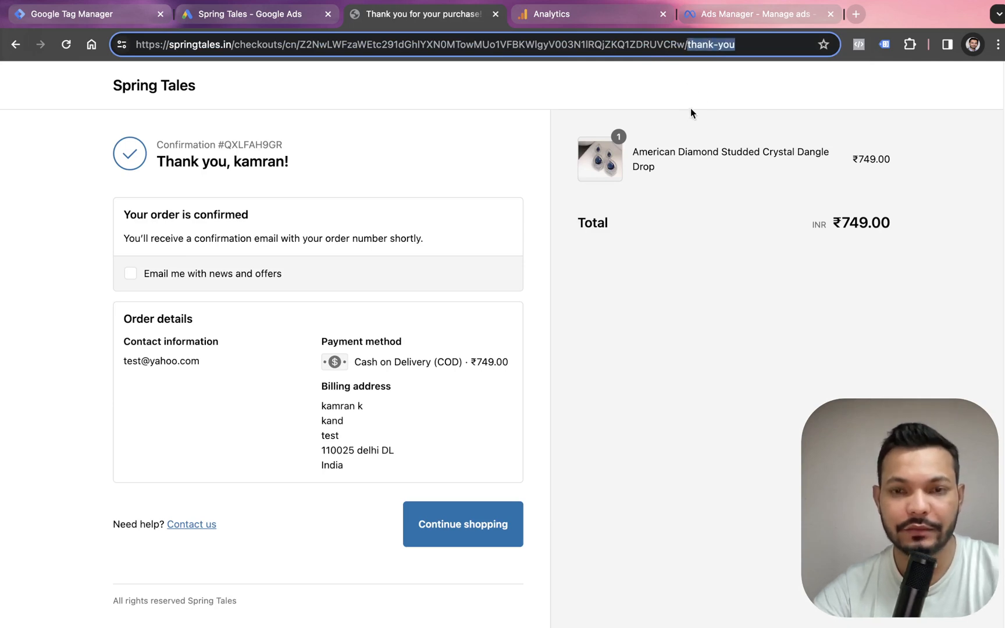
pyautogui.doubleClick(723, 51)
pyautogui.moveTo(746, 46); pyautogui.dragTo(697, 43)
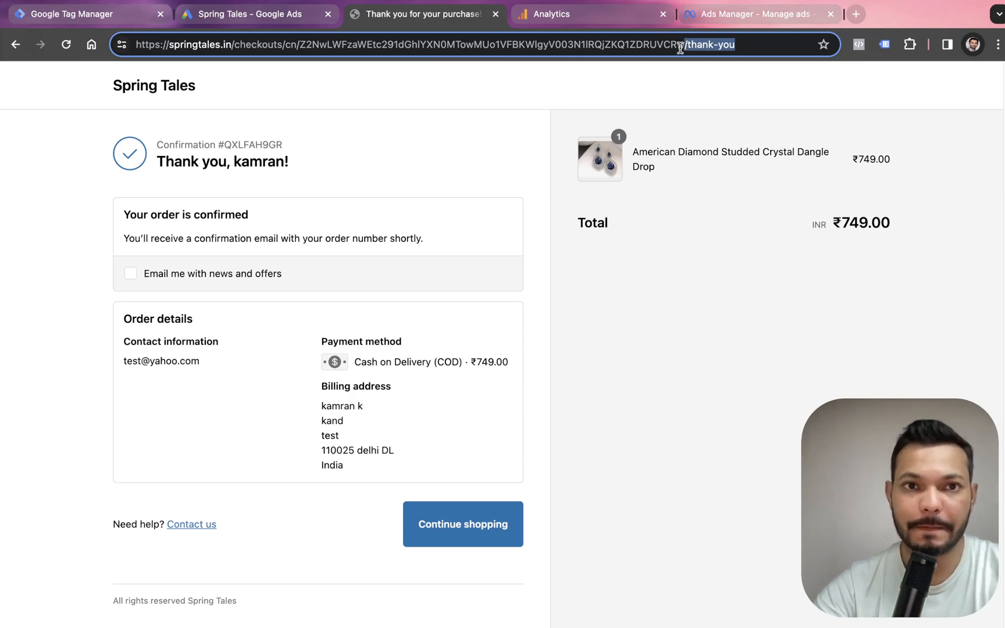
# In Google Tag Manager, create a Page View trigger that fires on some page views where Page URL contains thank-you.
pyautogui.click(97, 4)
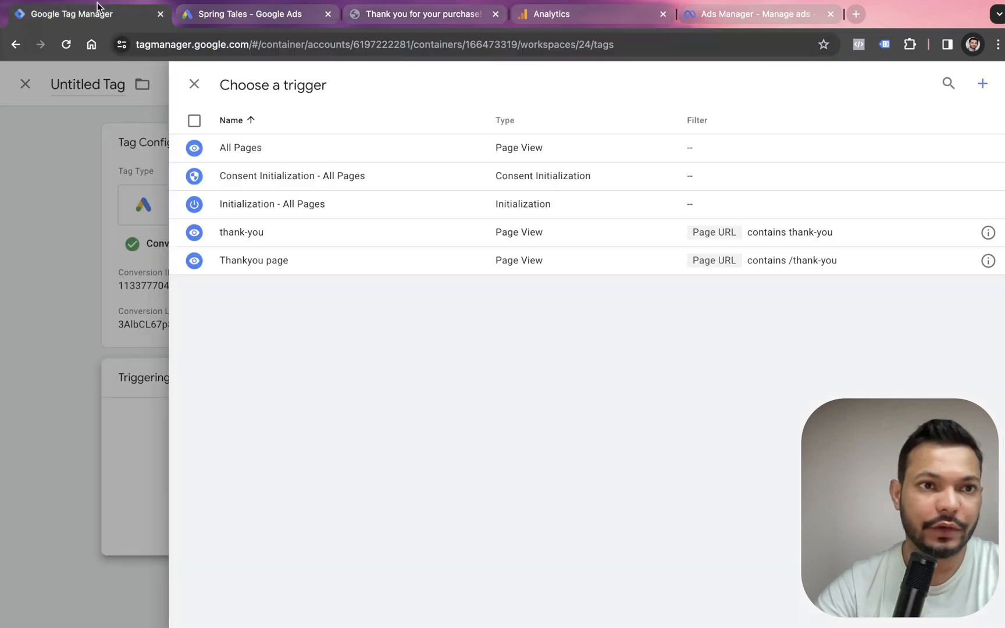
pyautogui.click(988, 86)
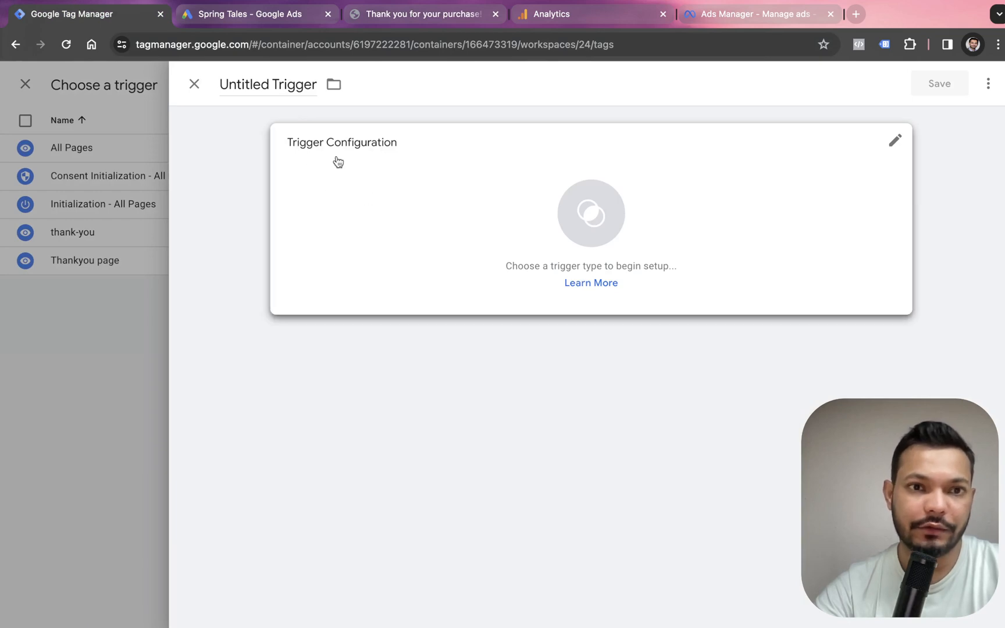
pyautogui.click(396, 216)
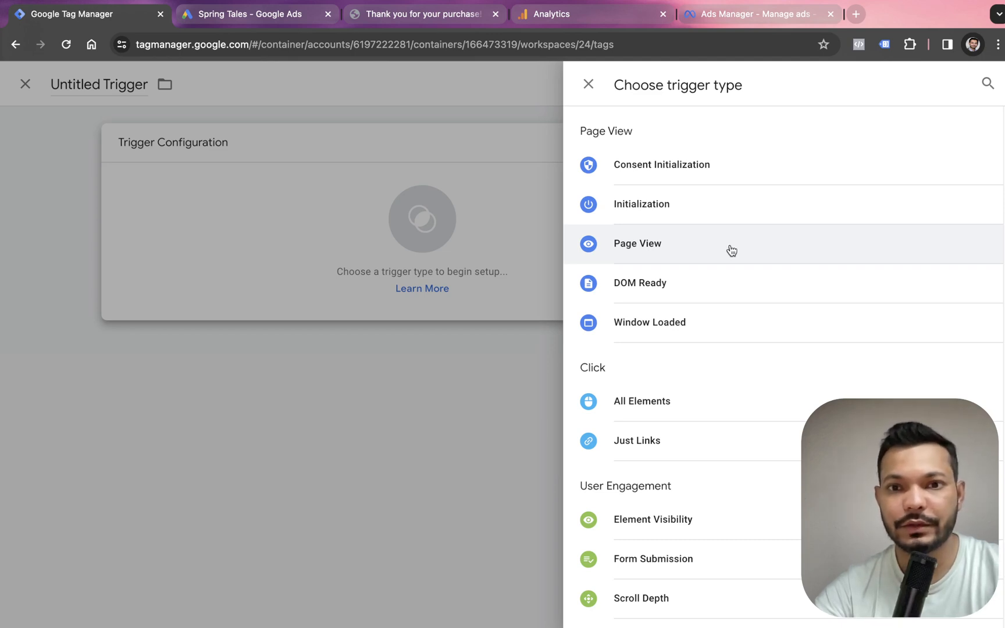
pyautogui.click(731, 250)
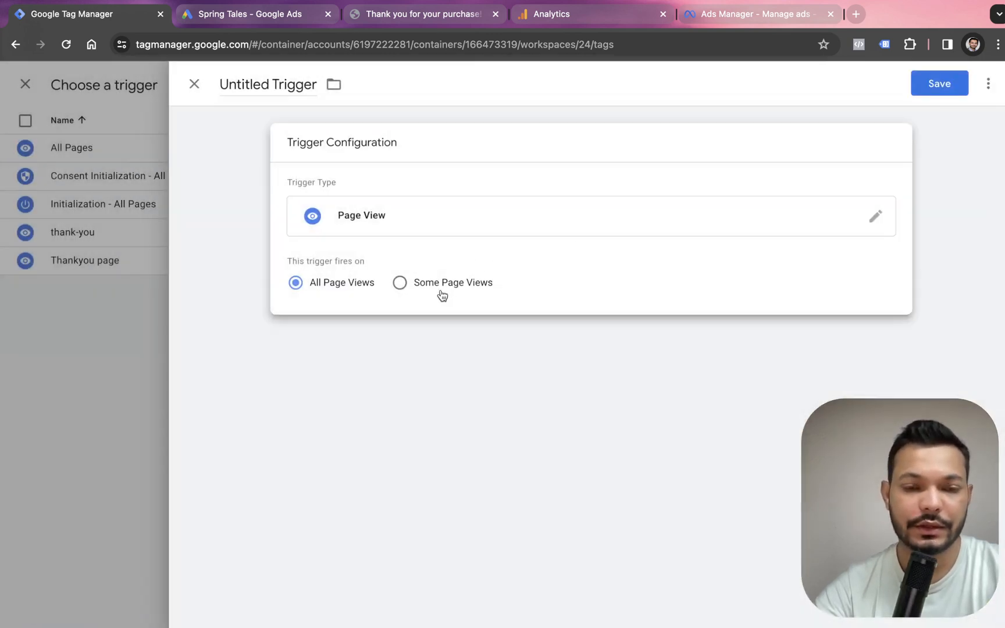
pyautogui.click(402, 283)
pyautogui.click(407, 341)
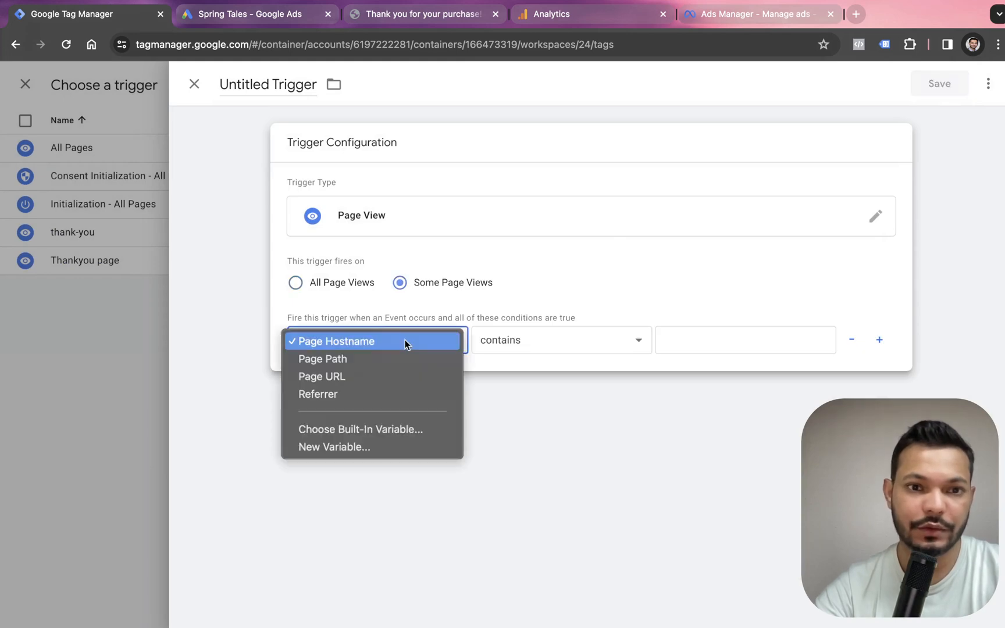
pyautogui.click(349, 376)
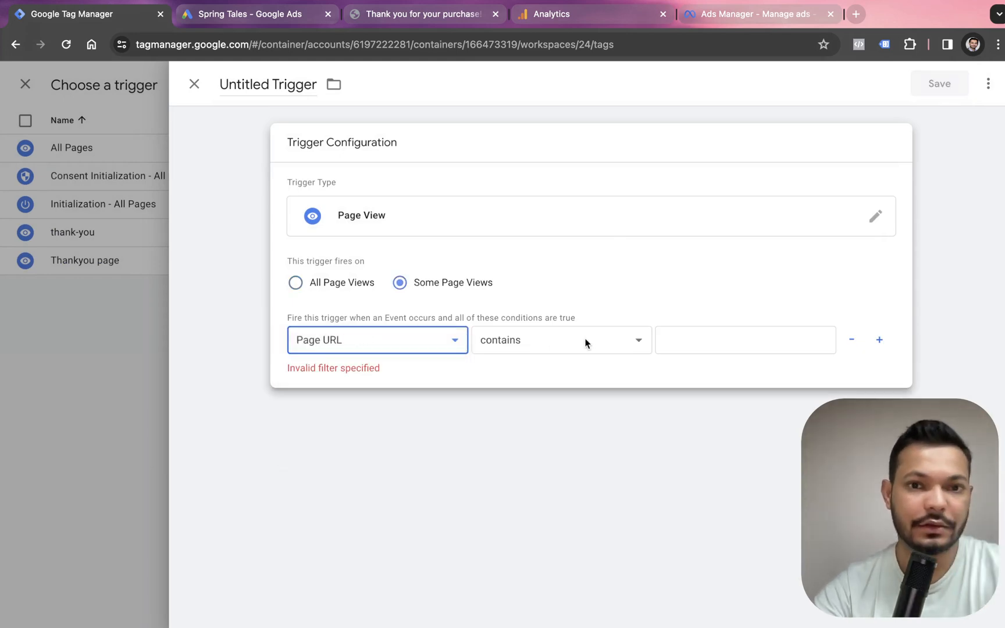
pyautogui.click(726, 341)
pyautogui.write('/thank-you')
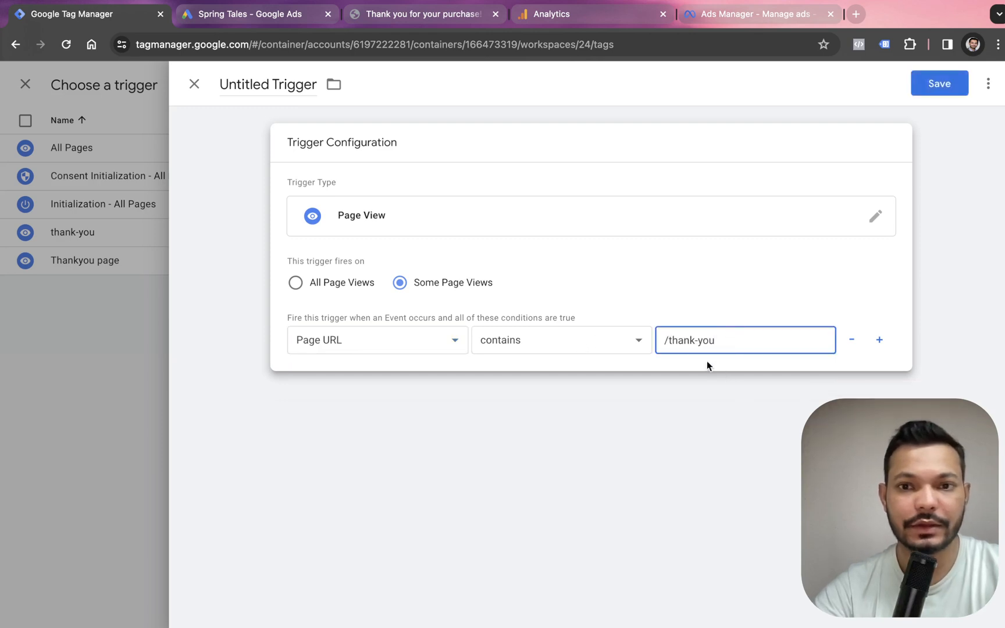
pyautogui.click(669, 345)
pyautogui.press('BackSpace')
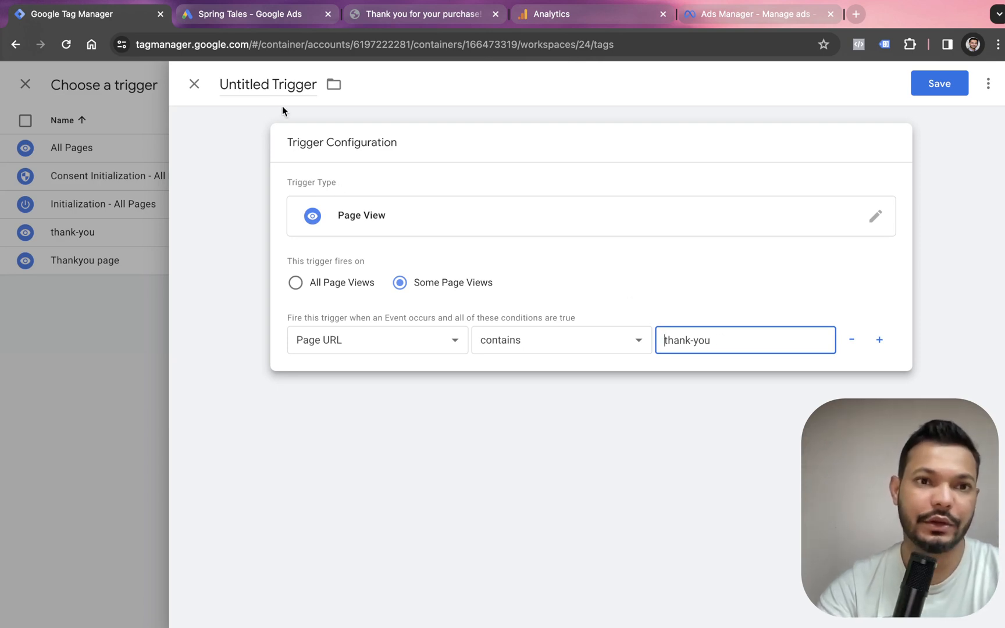
# Save the trigger under the name "thank you", and save the tag as Google Ads Conversion Tracking.
pyautogui.click(274, 92)
pyautogui.write('thank')
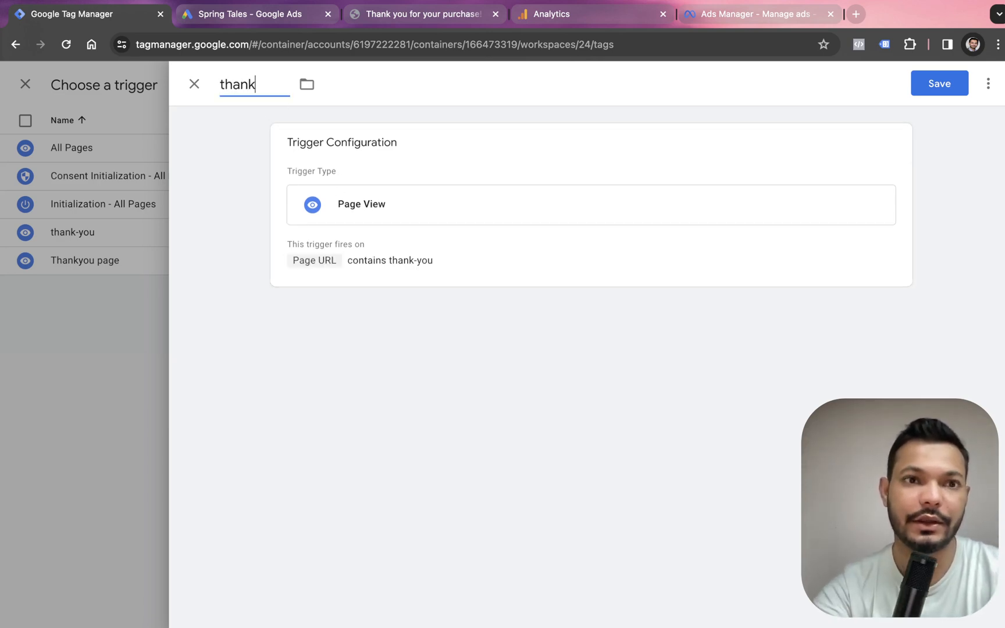
pyautogui.write(' you')
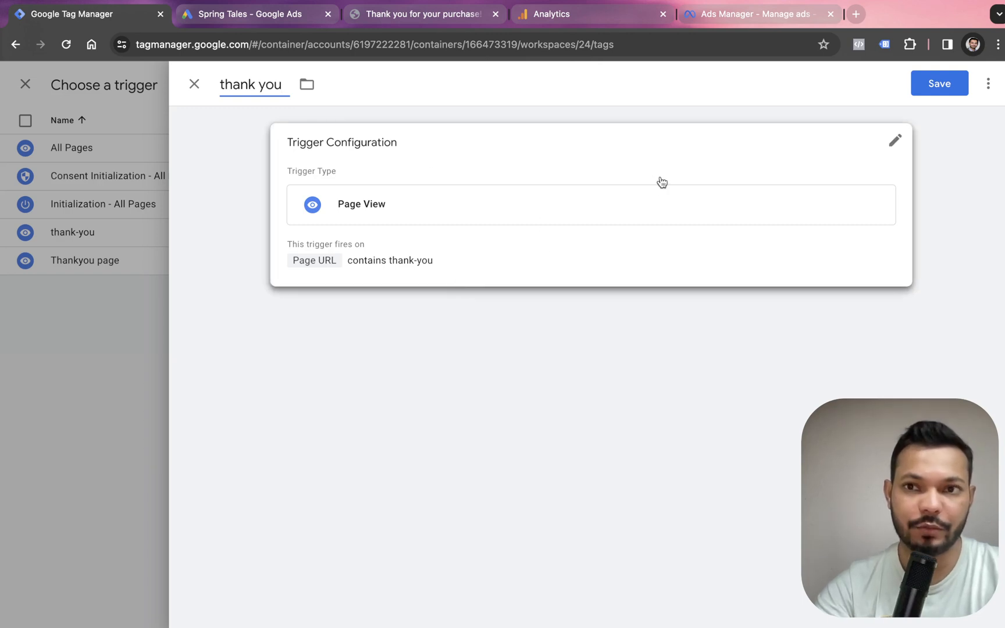
pyautogui.click(937, 84)
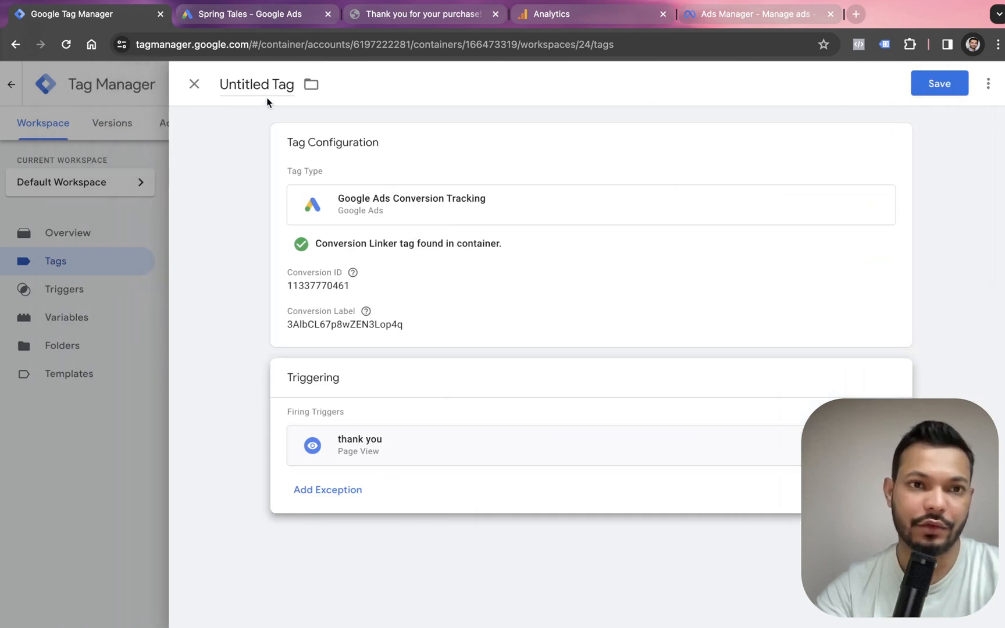
pyautogui.click(951, 85)
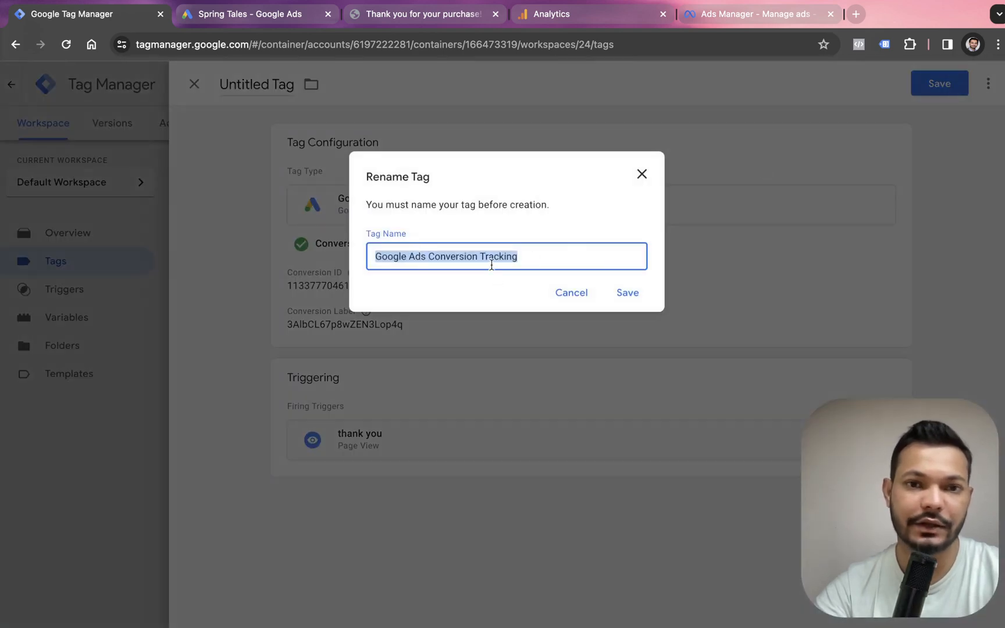
pyautogui.click(625, 293)
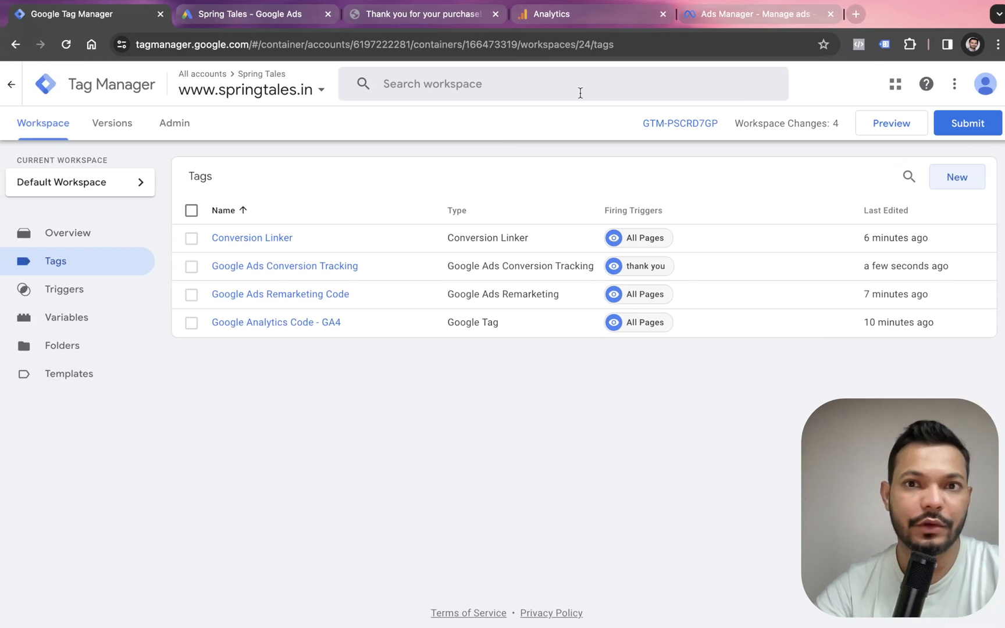
# Switch to Meta Ads Manager and open Events Manager for the Spring Tales ad account.
pyautogui.click(720, 18)
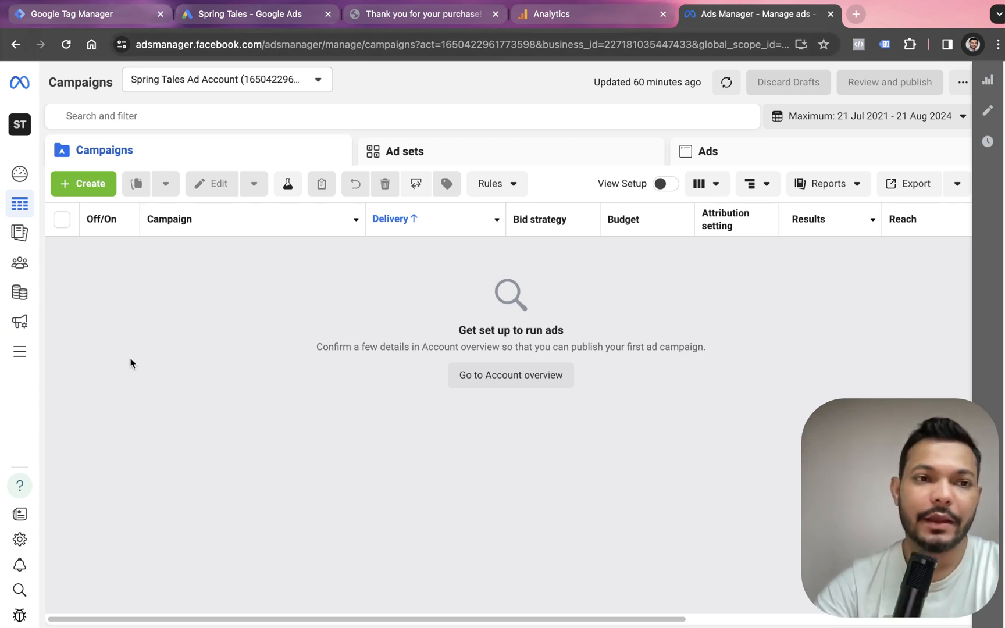
pyautogui.moveTo(15, 254)
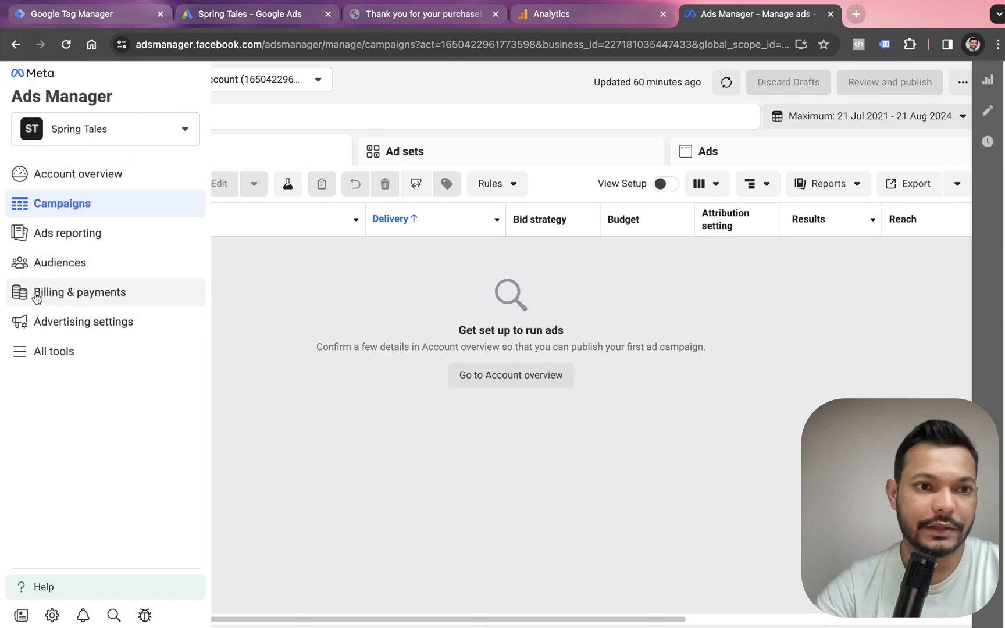
pyautogui.click(38, 359)
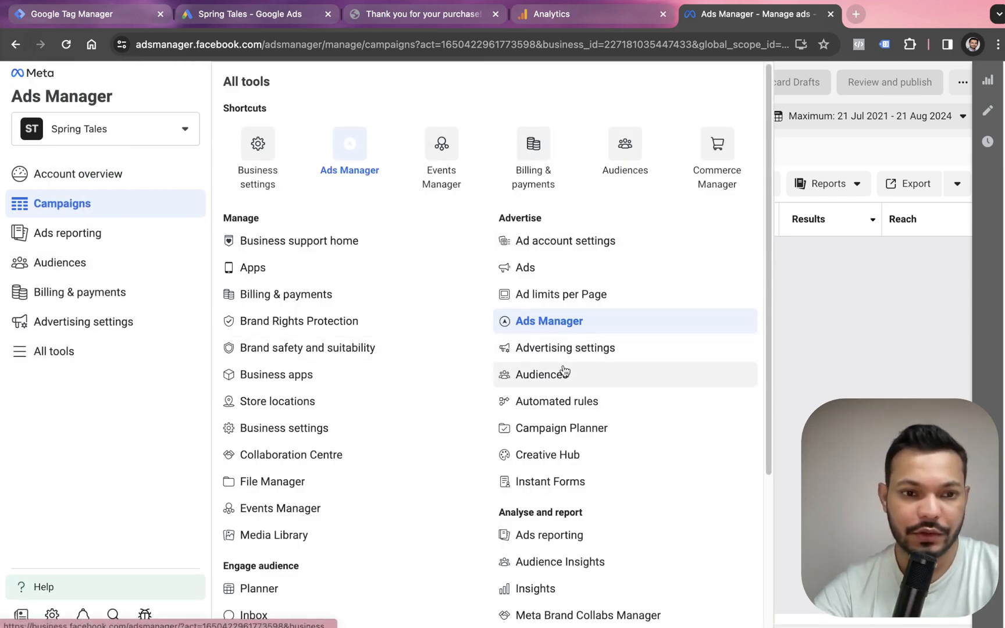
pyautogui.scroll(-3, 520, 383)
pyautogui.scroll(-2, 279, 462)
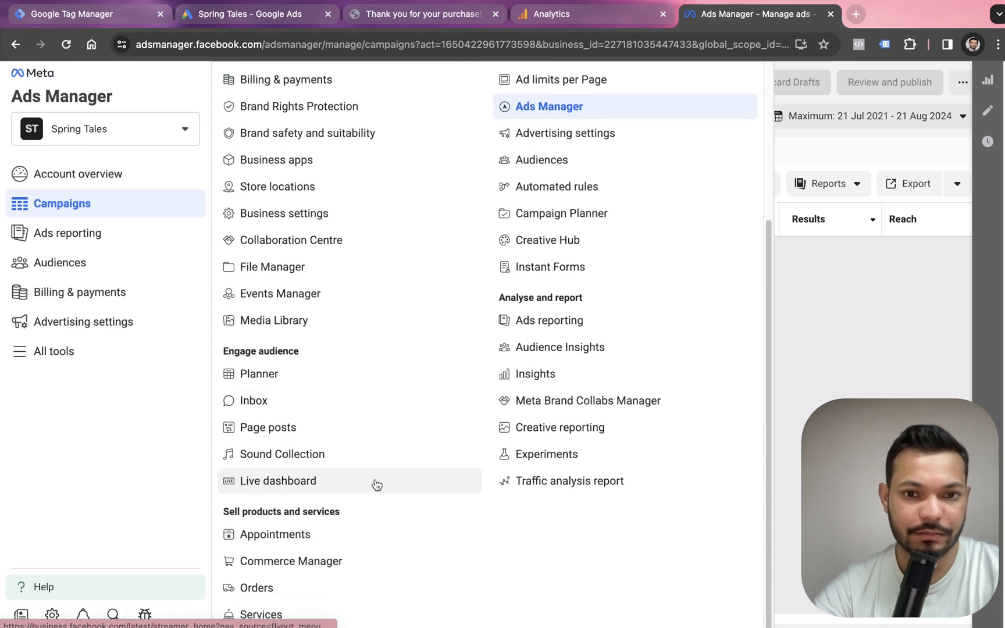
pyautogui.scroll(1, 529, 430)
pyautogui.scroll(3, 532, 426)
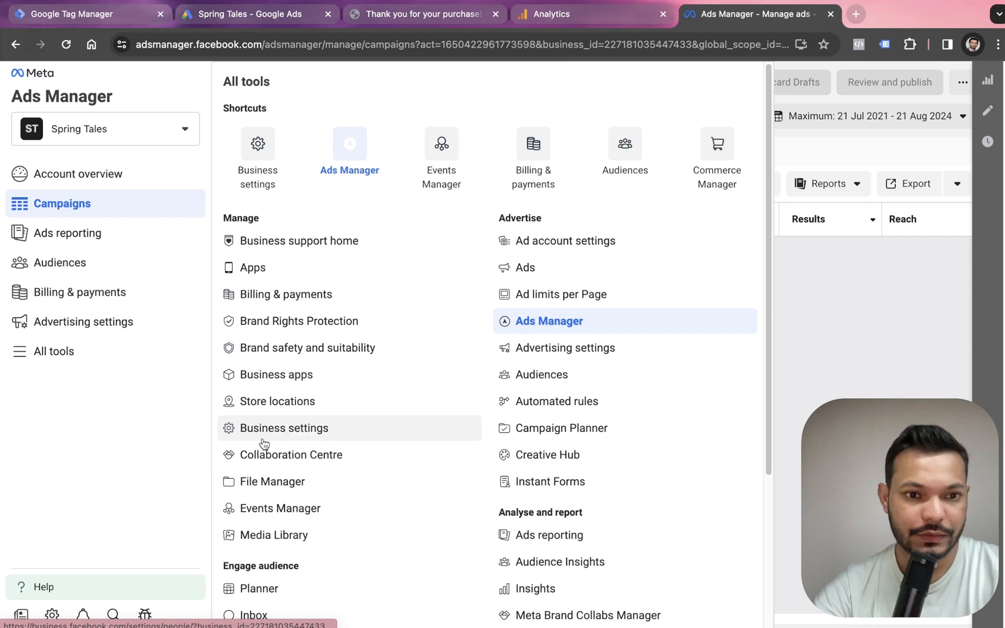
pyautogui.click(275, 514)
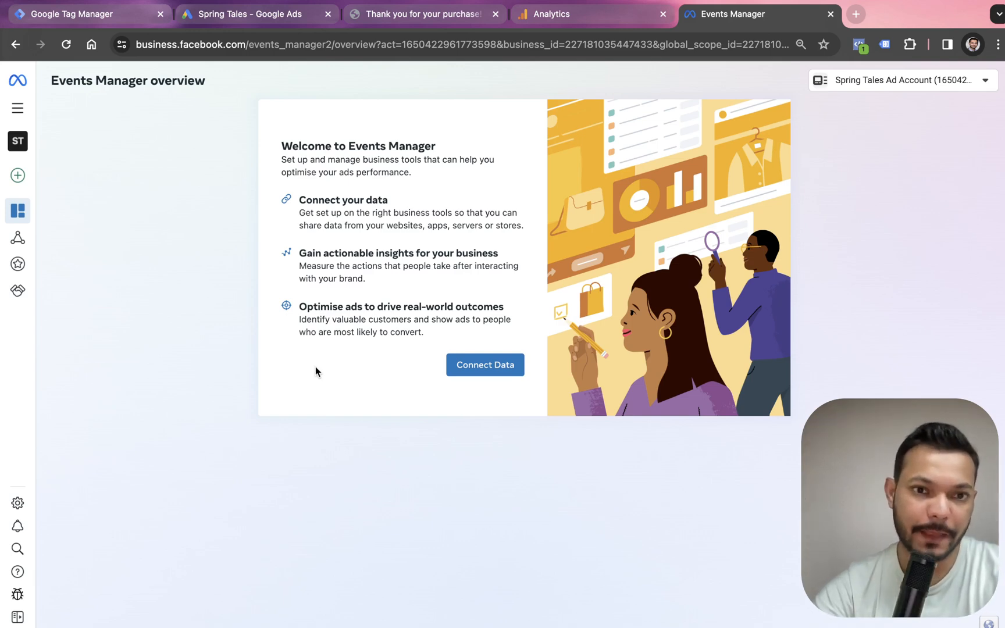
# Connect a new Web data source and create its dataset with the name Pixel Code.
pyautogui.click(484, 367)
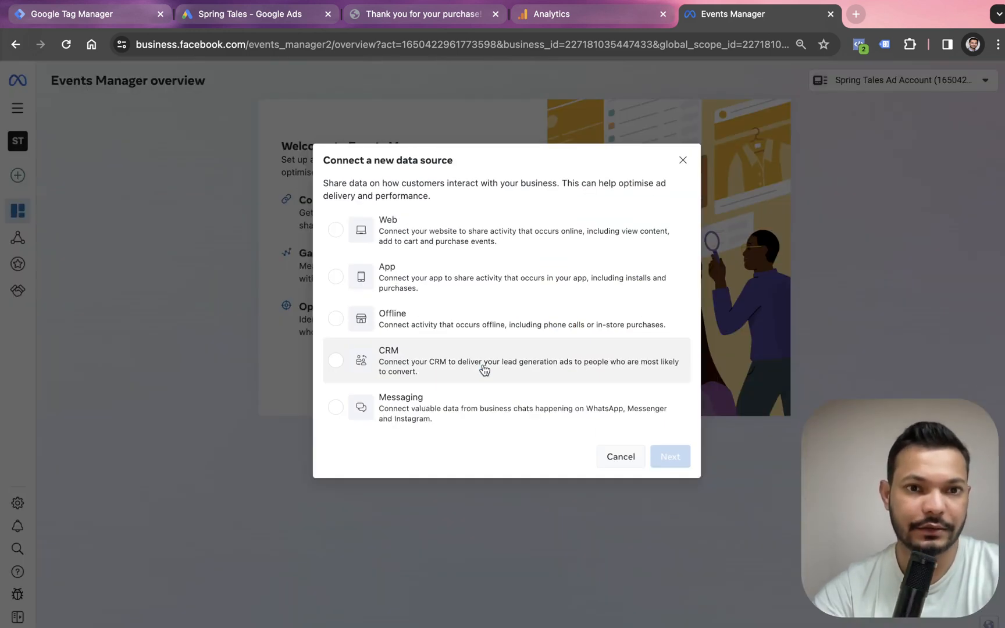
pyautogui.click(471, 216)
pyautogui.click(670, 457)
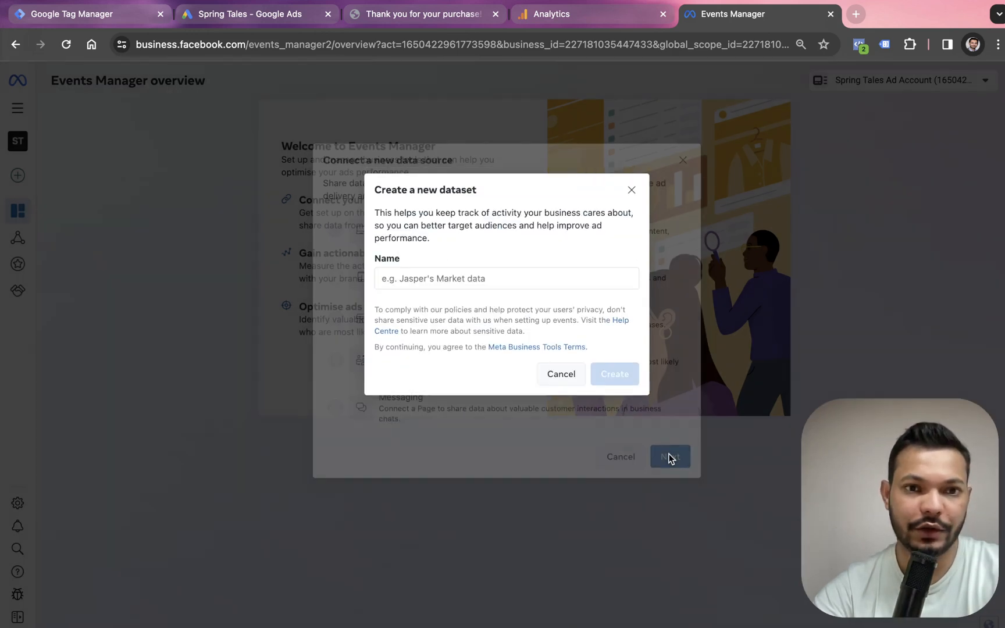
pyautogui.click(515, 278)
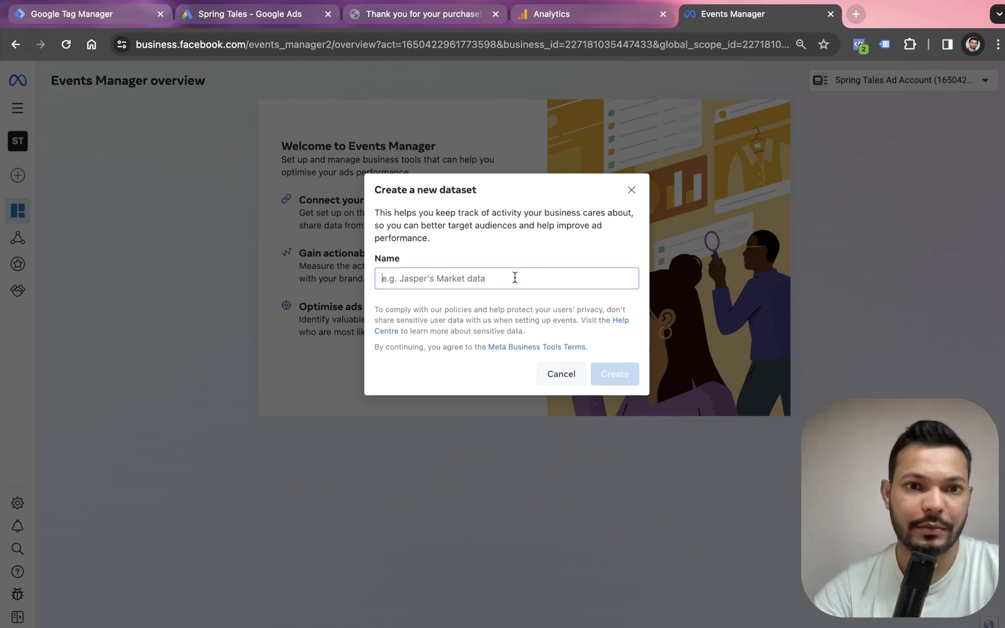
pyautogui.write('Pixel Code')
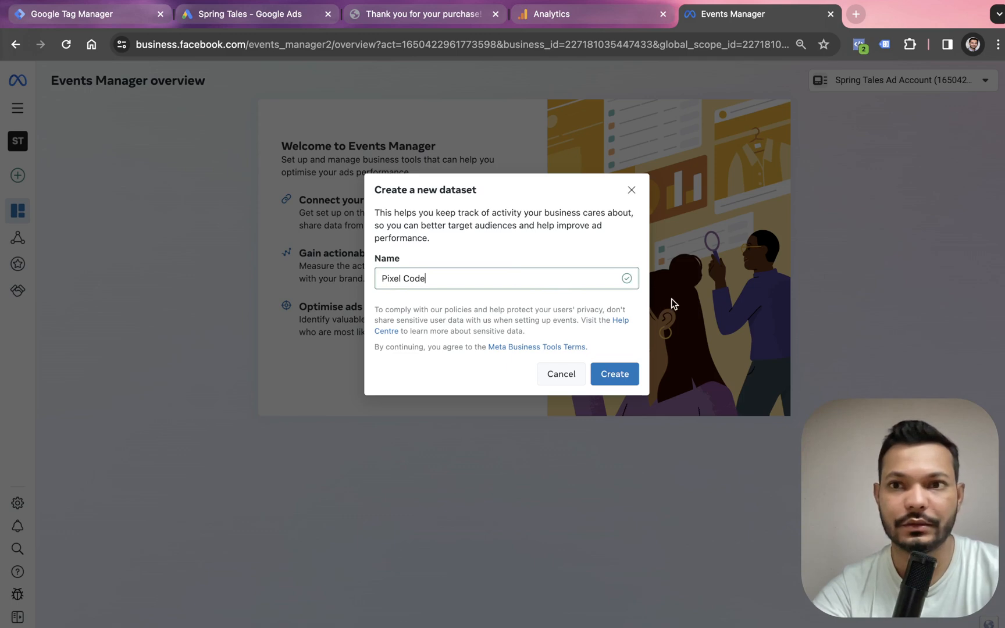
pyautogui.click(635, 377)
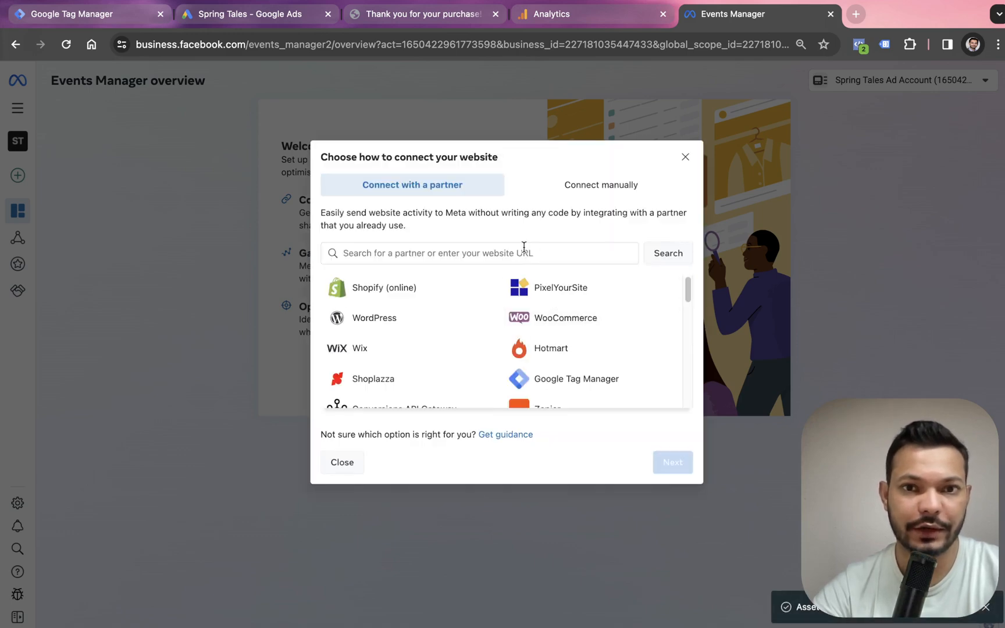
pyautogui.click(605, 190)
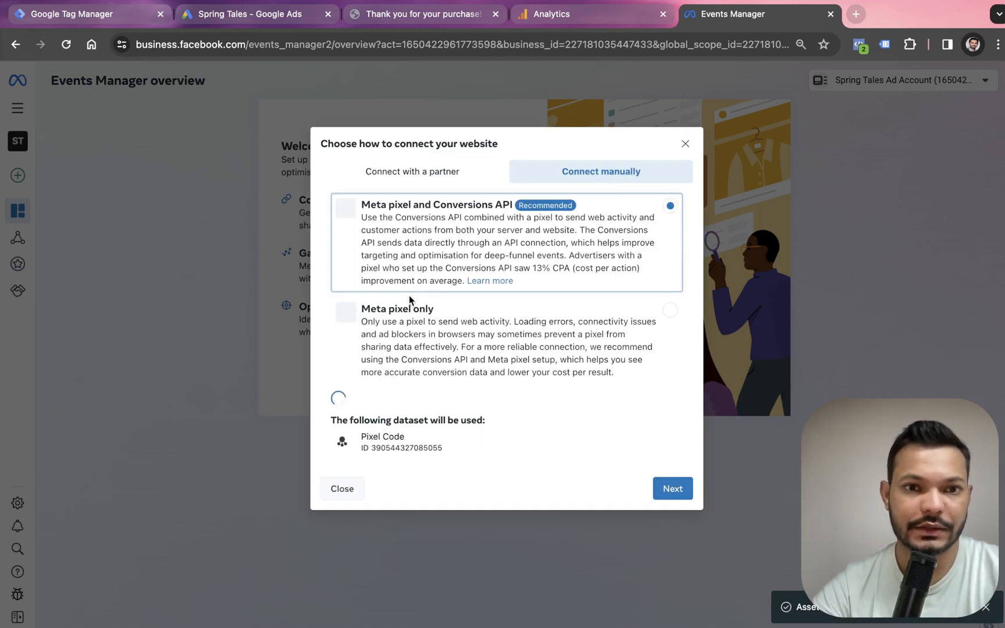
pyautogui.click(412, 347)
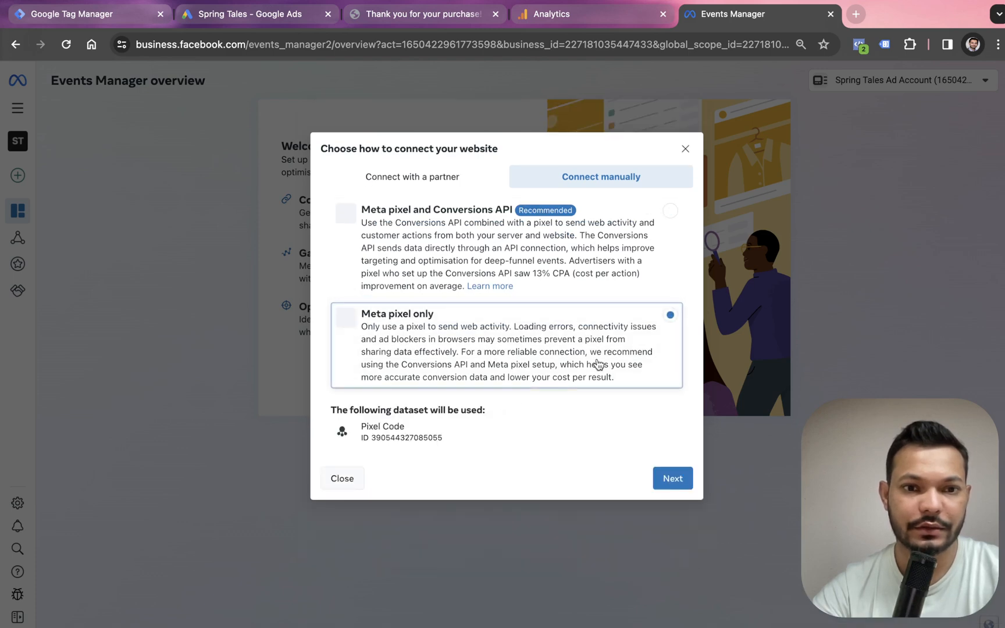
pyautogui.click(675, 481)
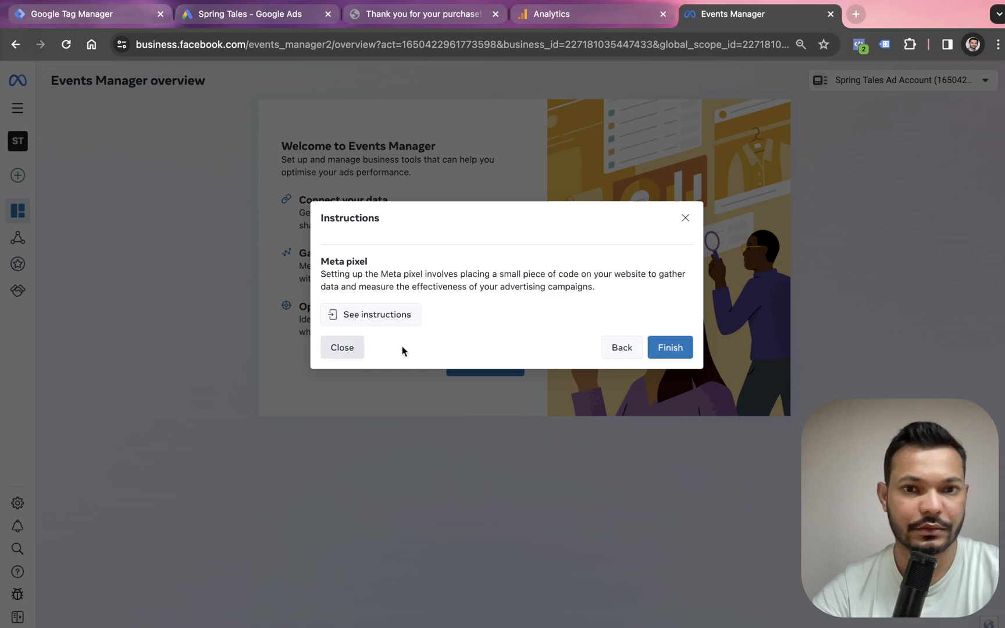
pyautogui.click(621, 355)
pyautogui.click(544, 192)
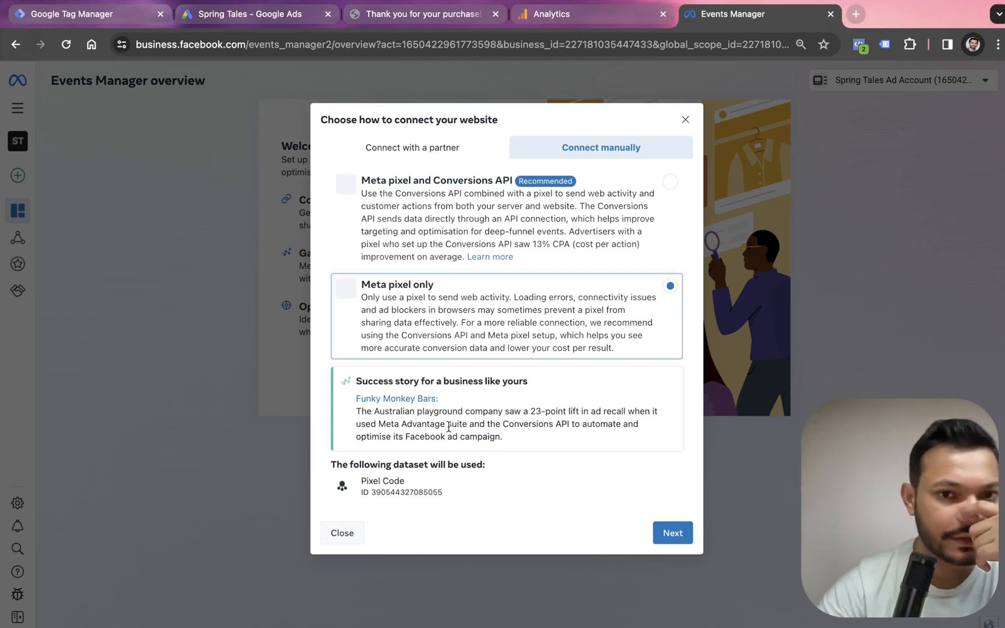
pyautogui.click(497, 232)
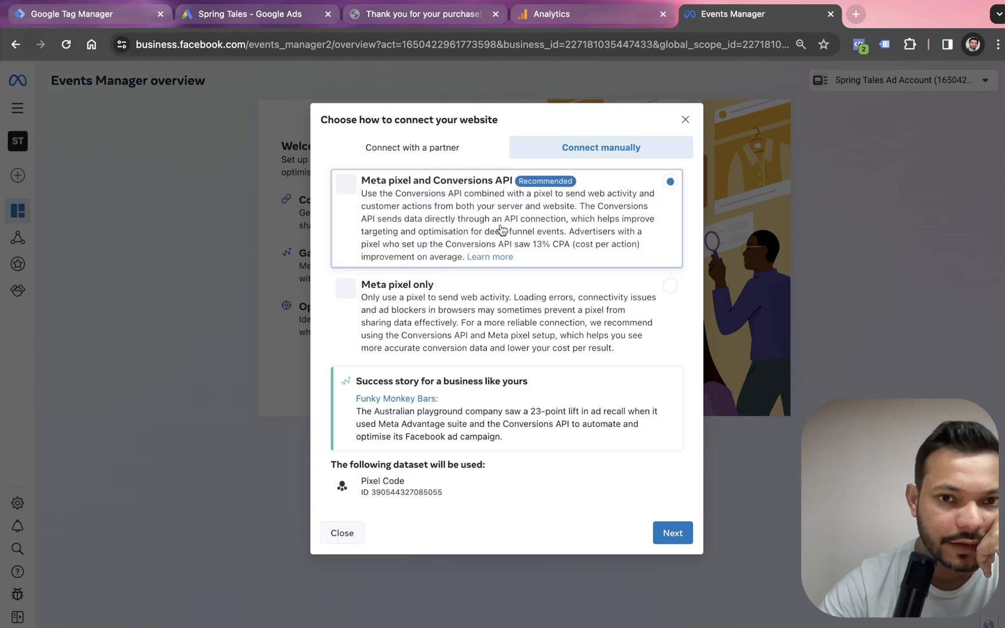
pyautogui.click(559, 342)
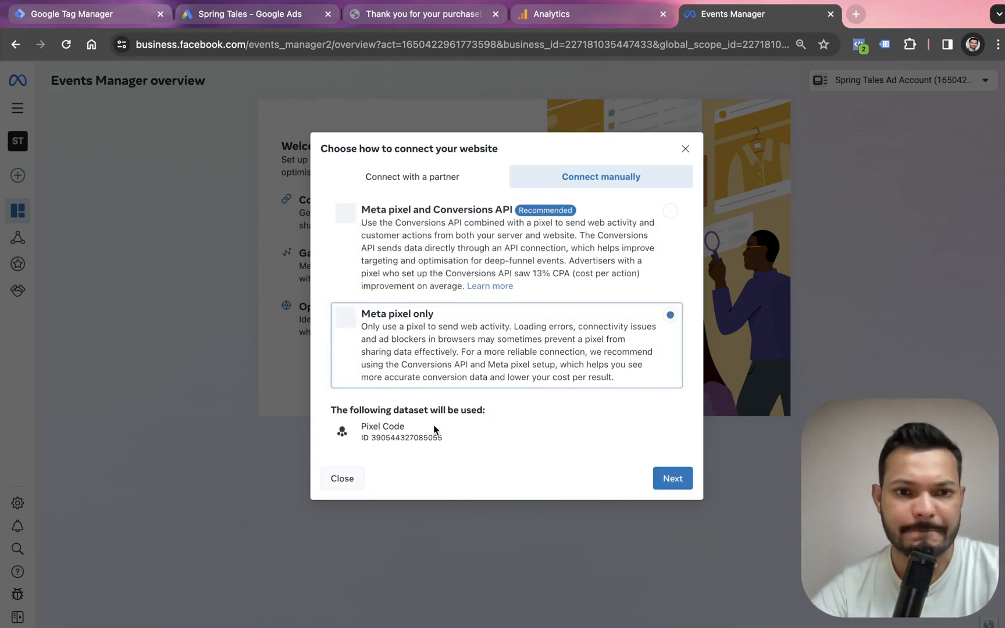
pyautogui.click(460, 239)
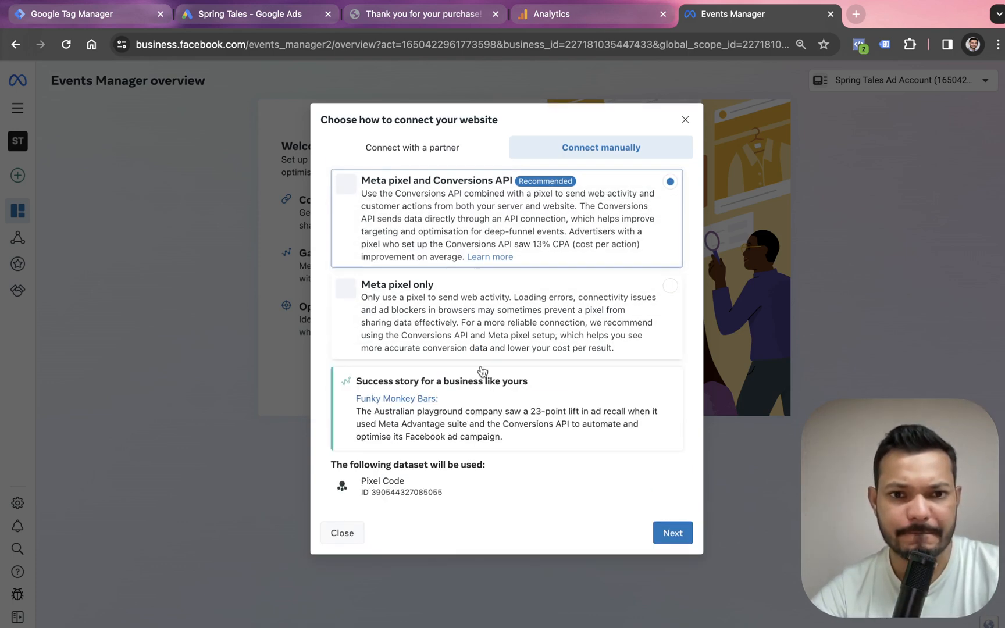
pyautogui.click(465, 356)
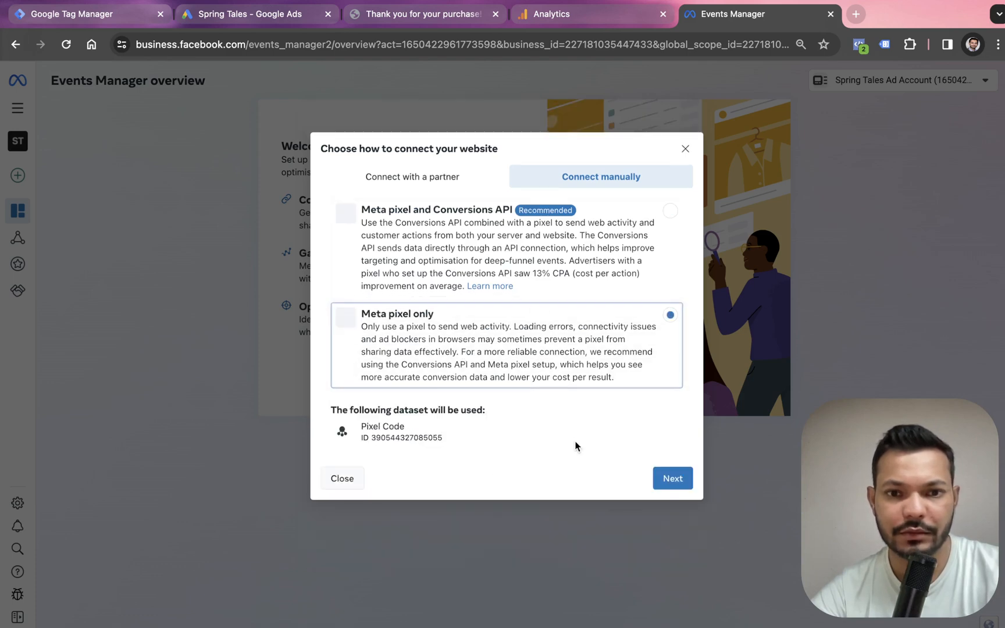
pyautogui.doubleClick(391, 441)
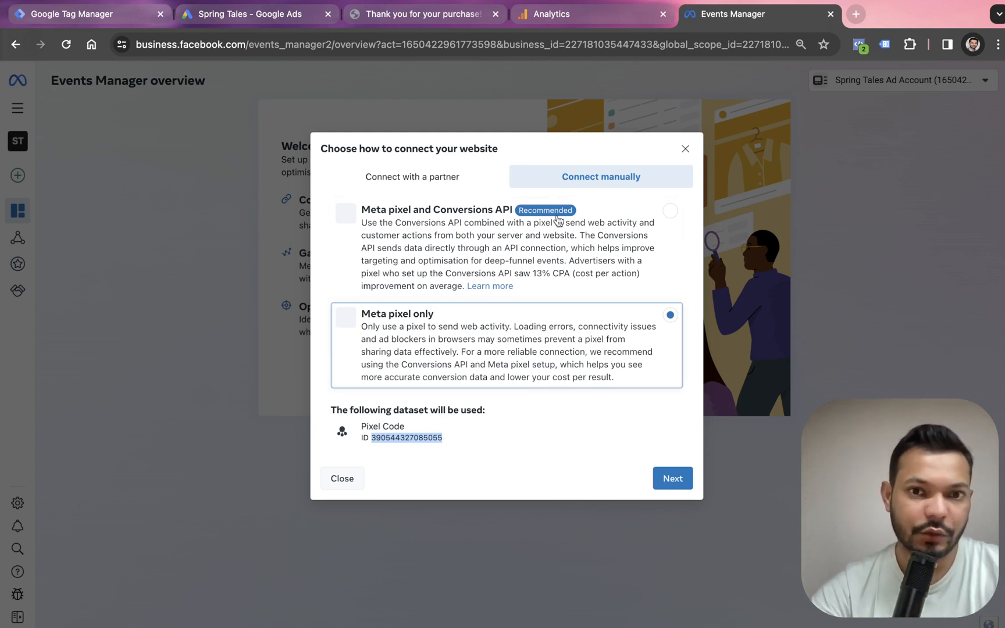
# Close the website connection setup and open the Pixel Code dataset among the data sources.
pyautogui.click(685, 150)
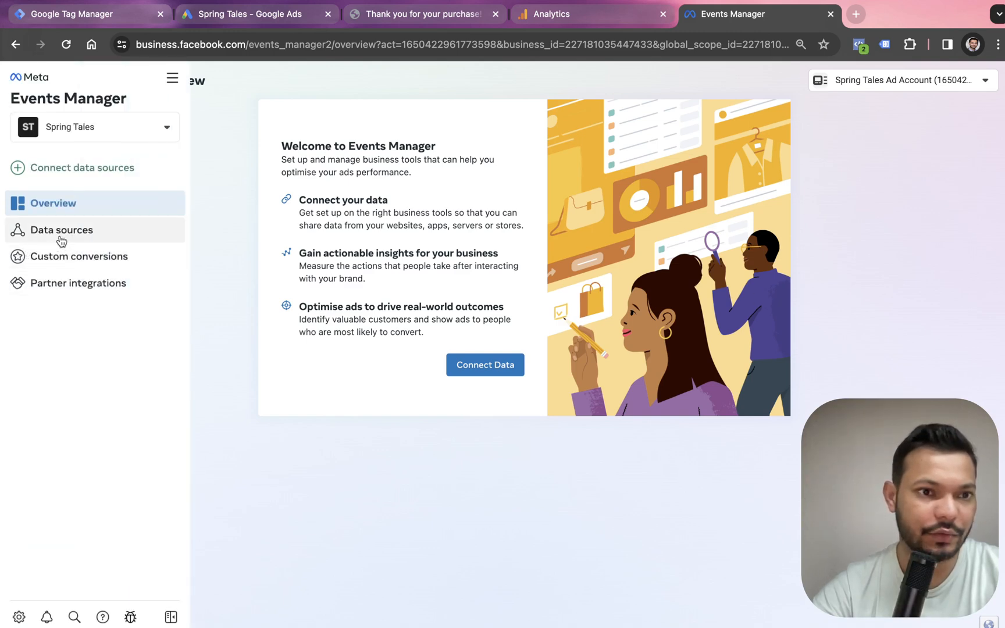
pyautogui.click(61, 240)
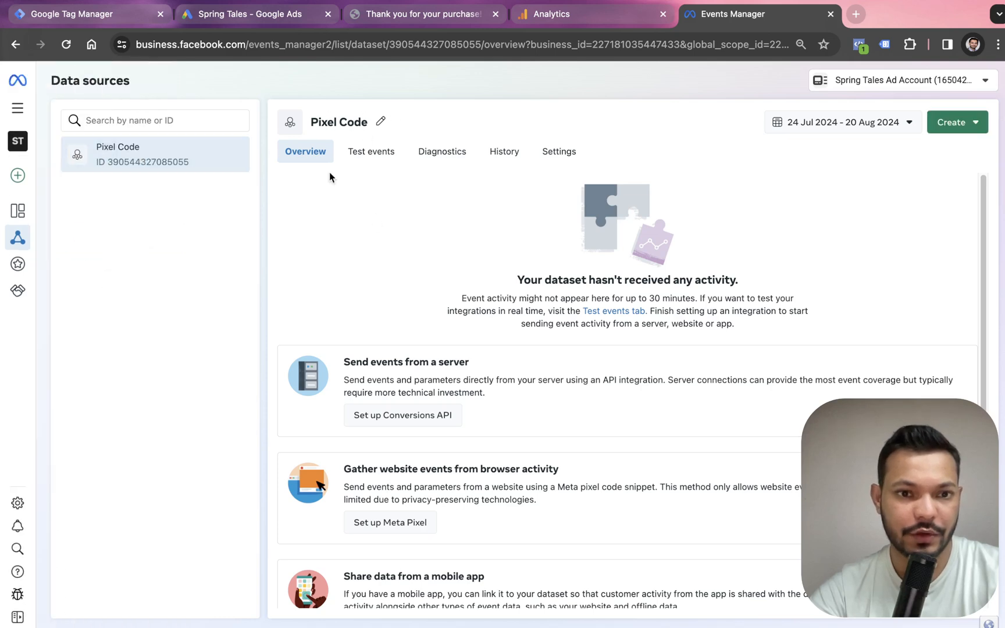
# Set up the Meta Pixel for the Pixel Code dataset by manual code installation and copy its base code.
pyautogui.scroll(-3, 465, 301)
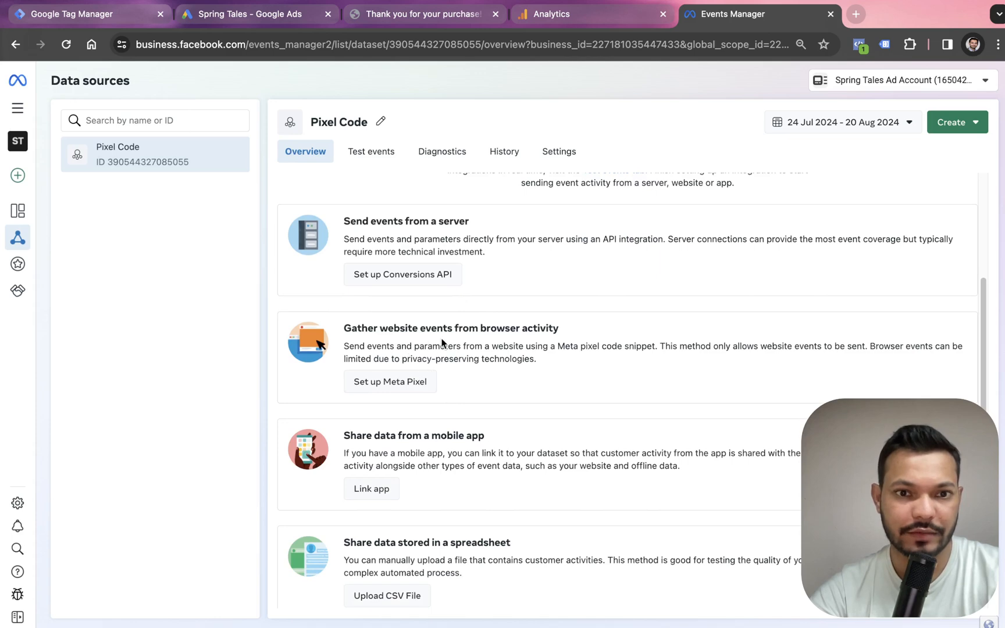
pyautogui.click(396, 383)
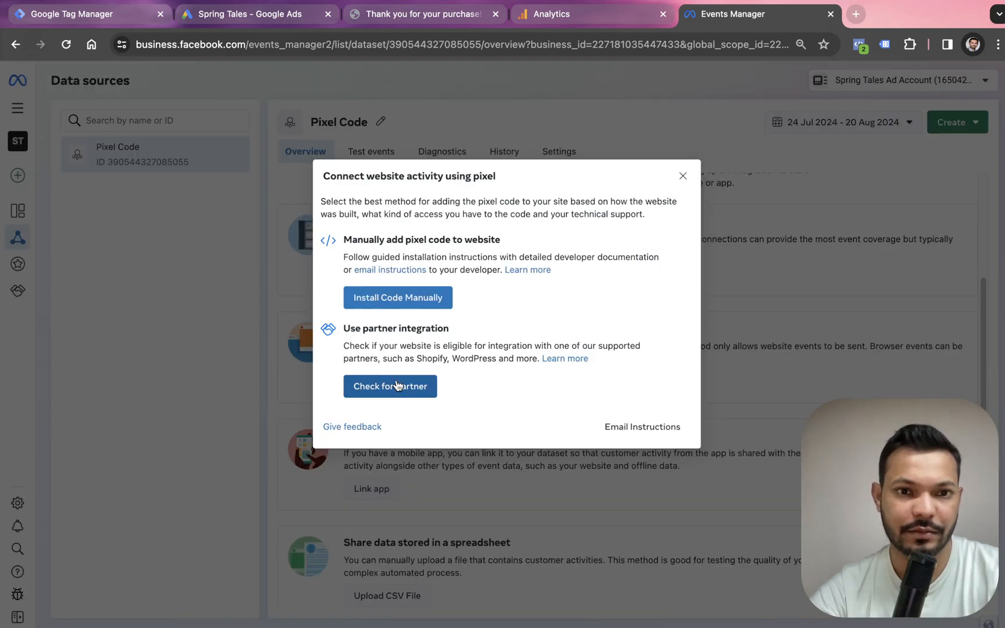
pyautogui.click(406, 299)
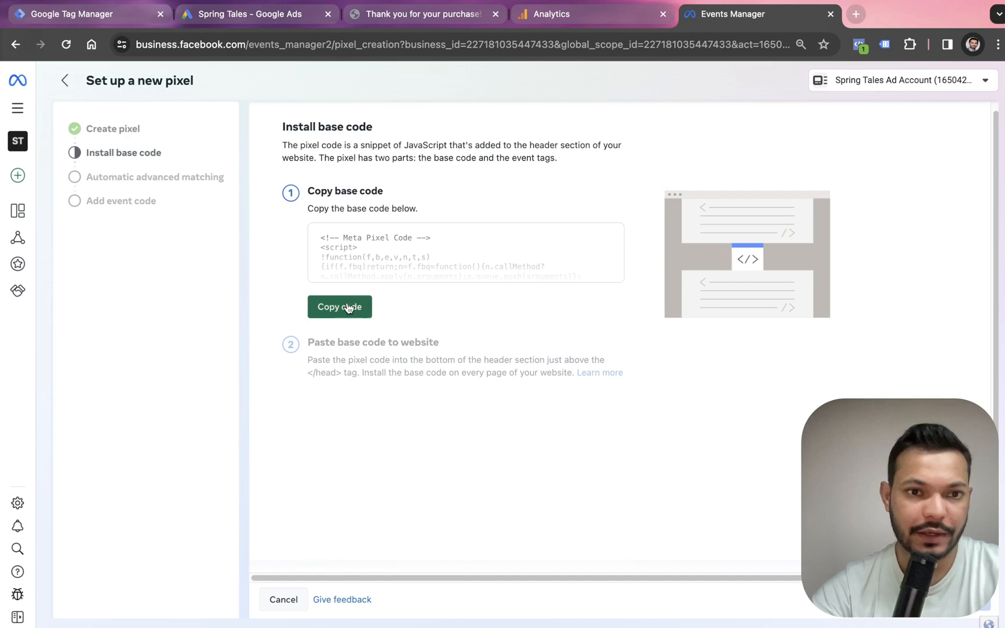
# Switch to Google Tag Manager, start a new tag and bring up the available tag types.
pyautogui.click(112, 17)
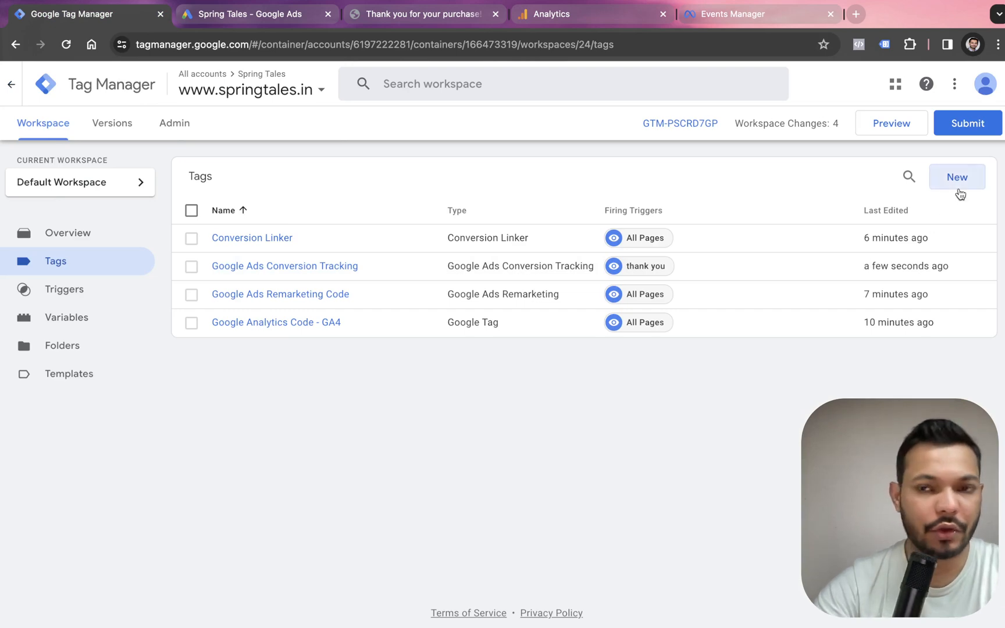
pyautogui.click(965, 178)
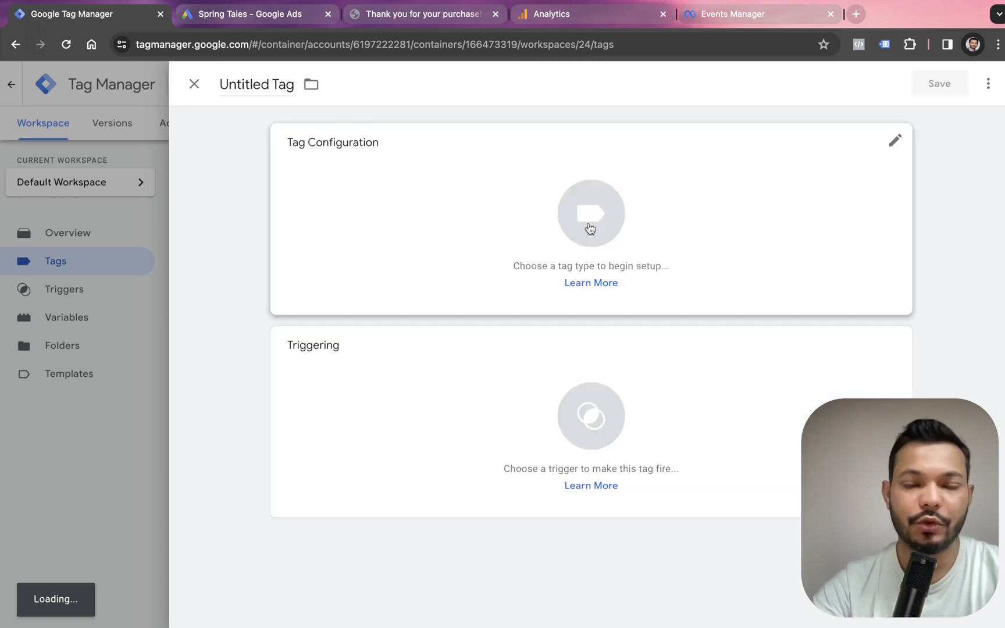
pyautogui.click(598, 230)
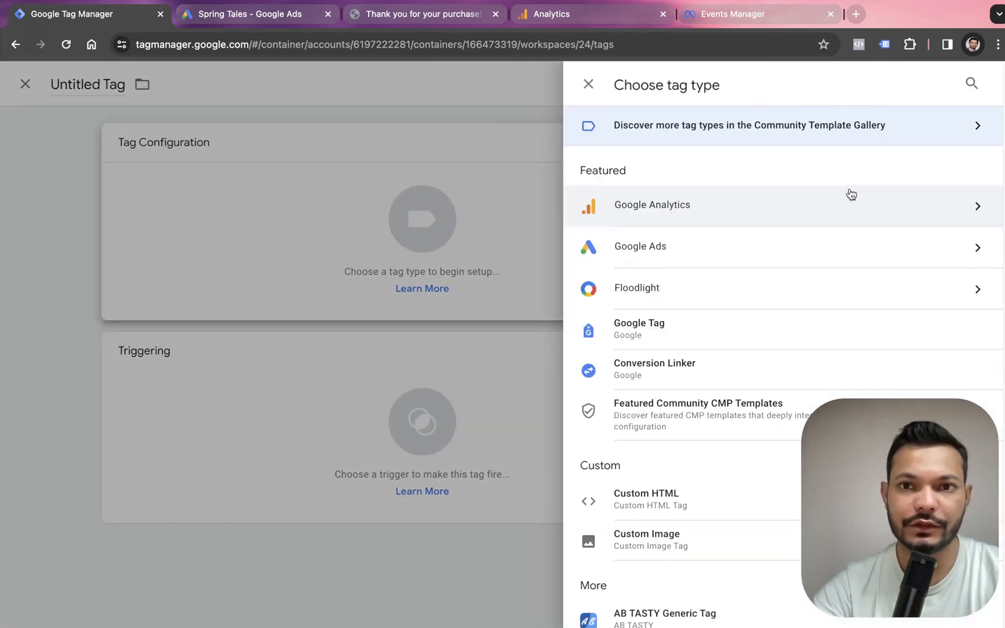
pyautogui.click(971, 84)
pyautogui.write('b')
pyautogui.press('BackSpace')
pyautogui.write('meta')
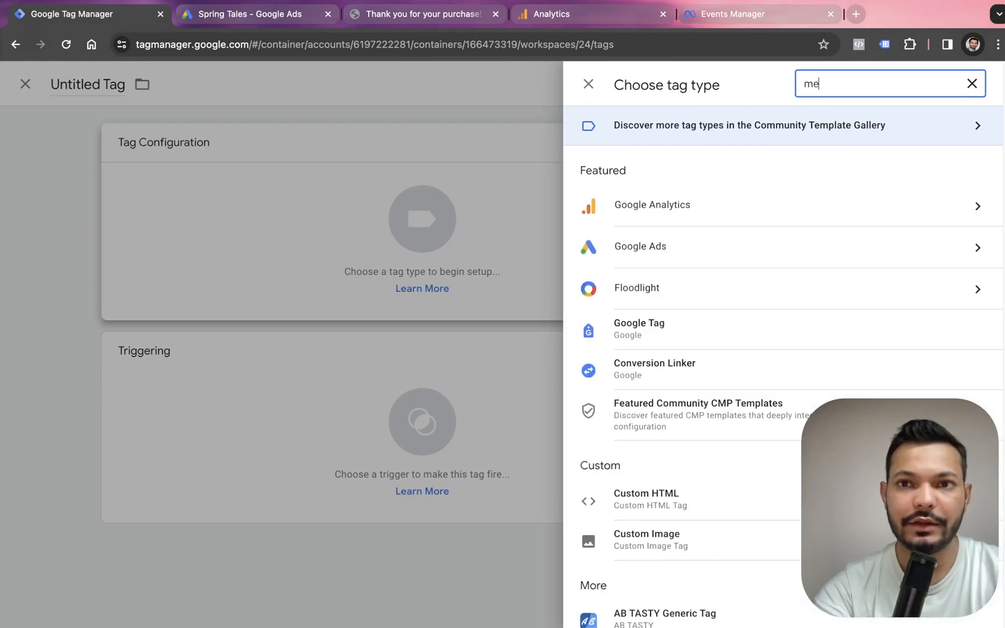
pyautogui.press('BackSpace')
pyautogui.press('BackSpace')
pyautogui.press('BackSpace')
pyautogui.press('BackSpace')
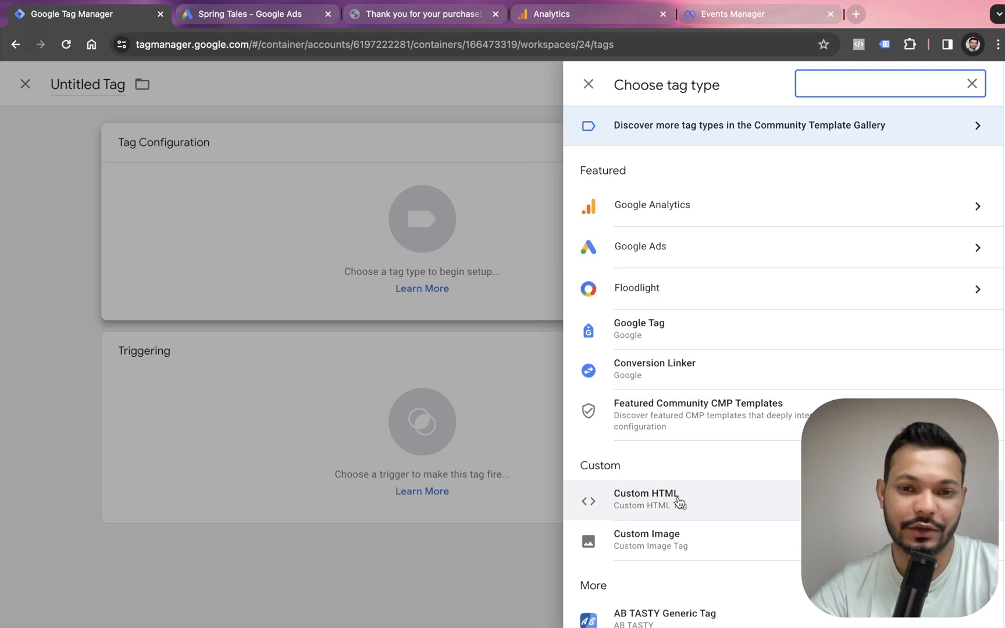
# Make the new tag a Custom HTML tag containing the copied Meta Pixel base code, firing on All Pages.
pyautogui.click(678, 501)
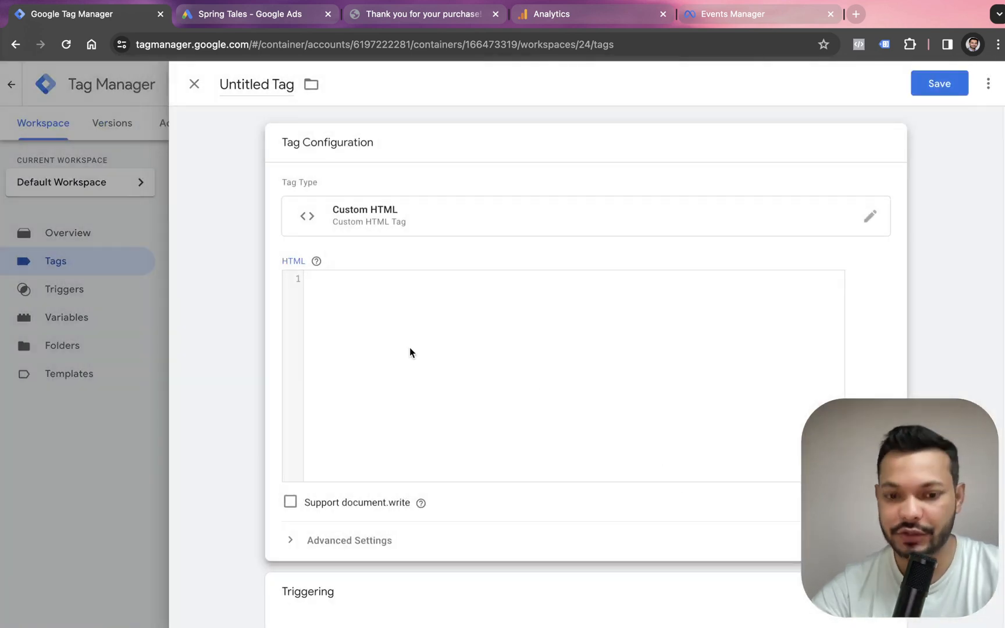
pyautogui.press('super+v')
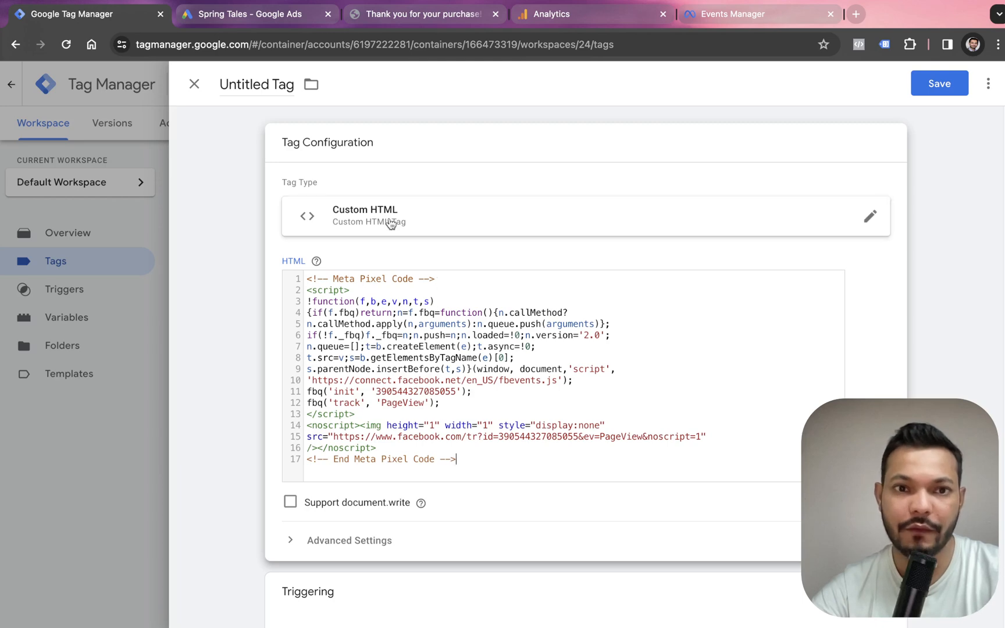
pyautogui.scroll(-5, 634, 347)
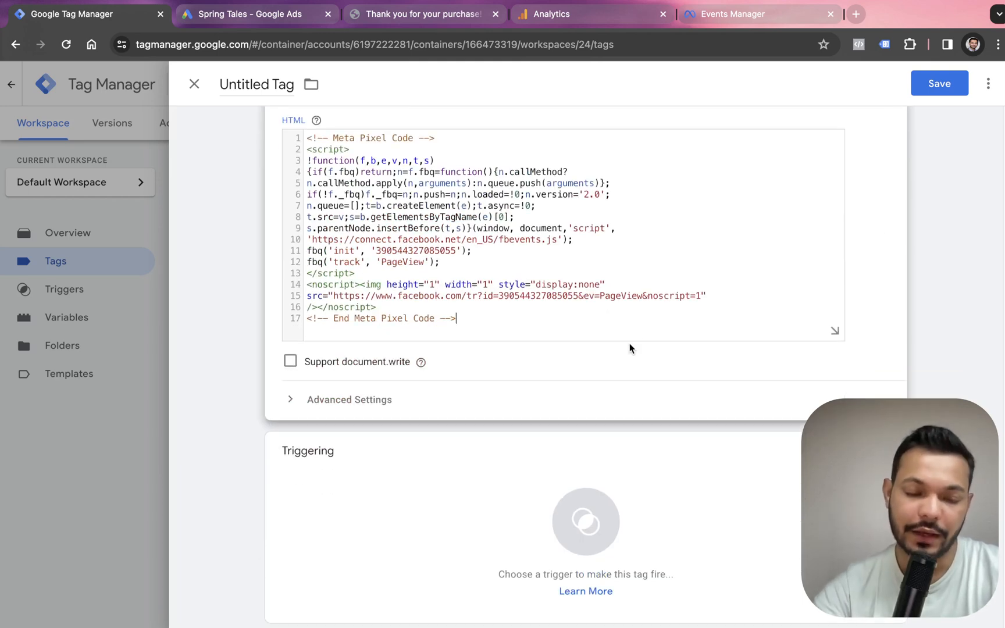
pyautogui.click(496, 479)
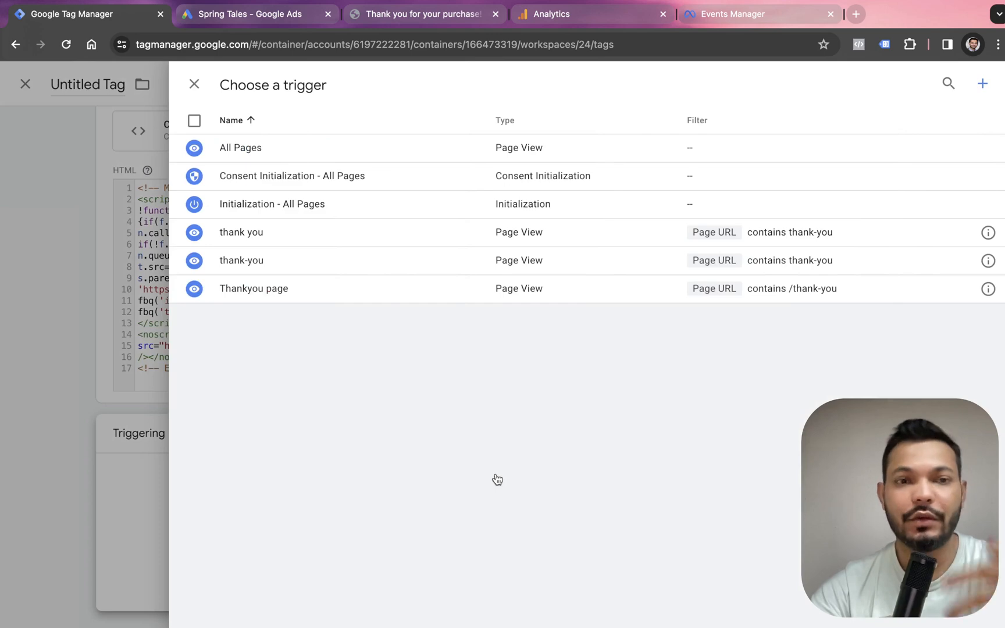
pyautogui.click(382, 150)
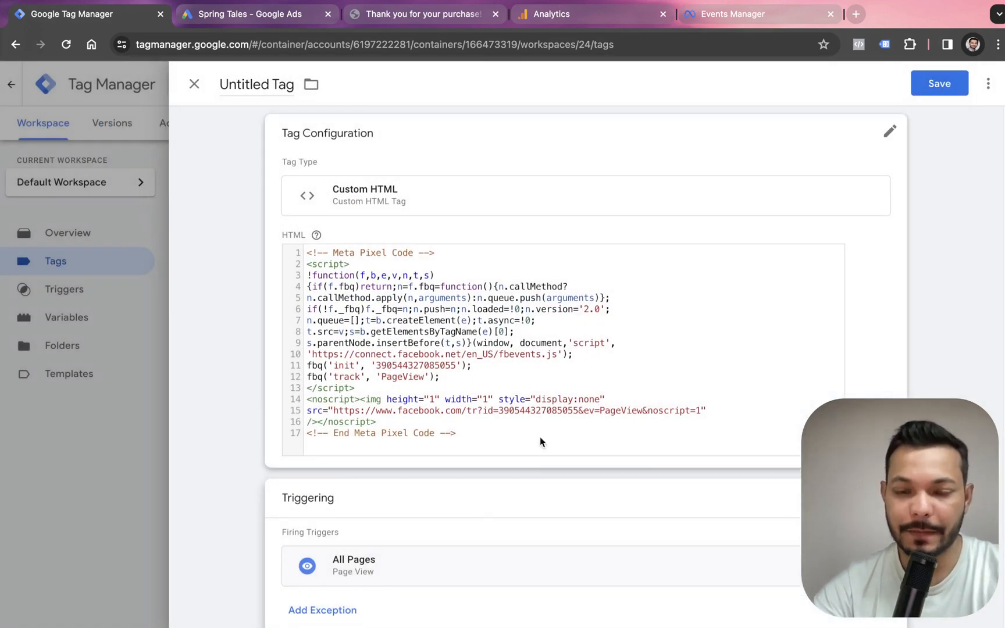
# Save the tag under the name Meta/FB Pixel.
pyautogui.click(939, 88)
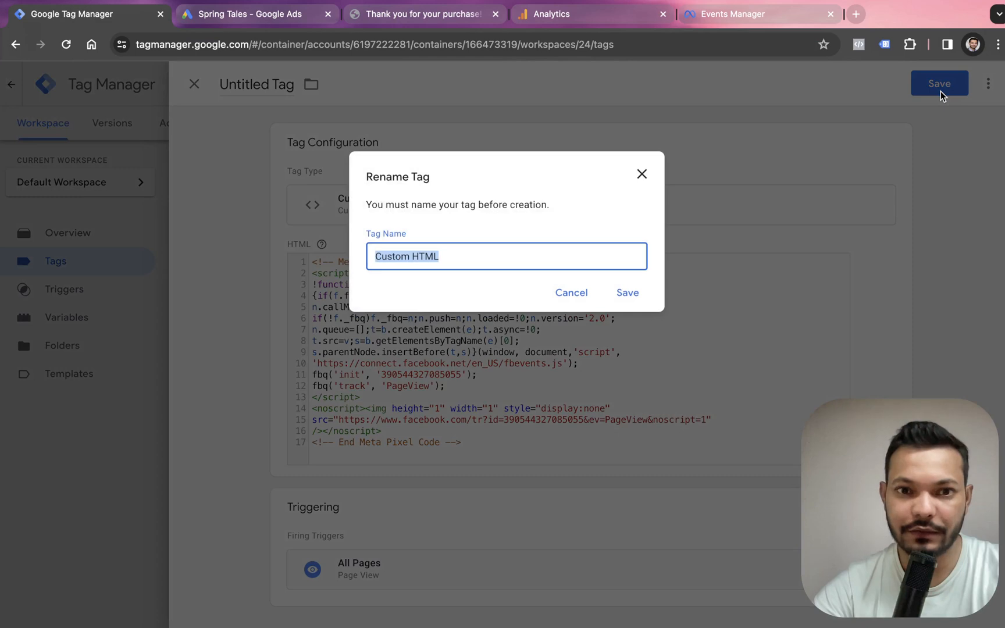
pyautogui.tripleClick(400, 256)
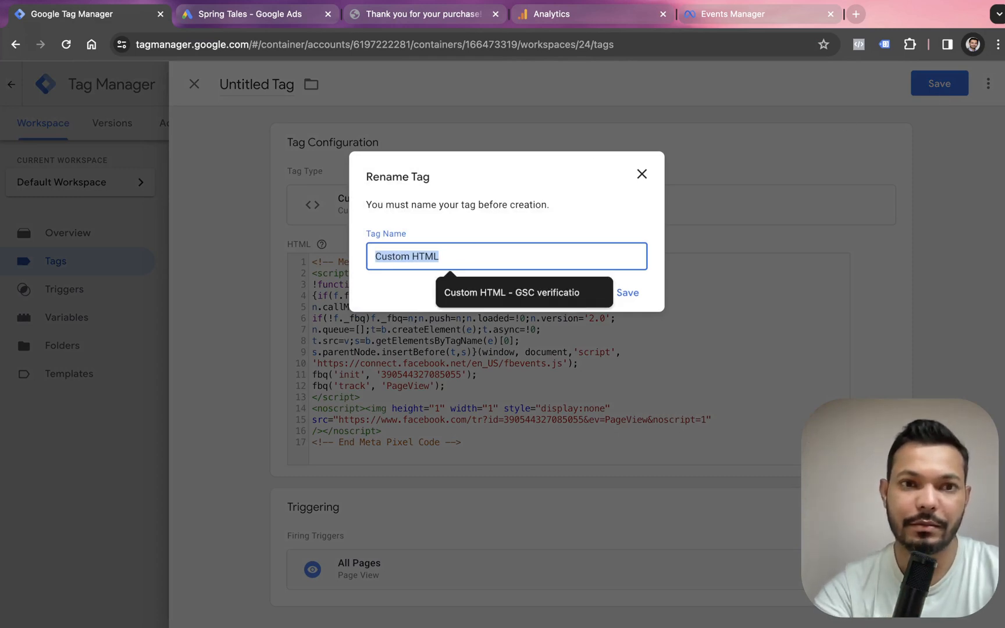
pyautogui.write('MEta/FB zp')
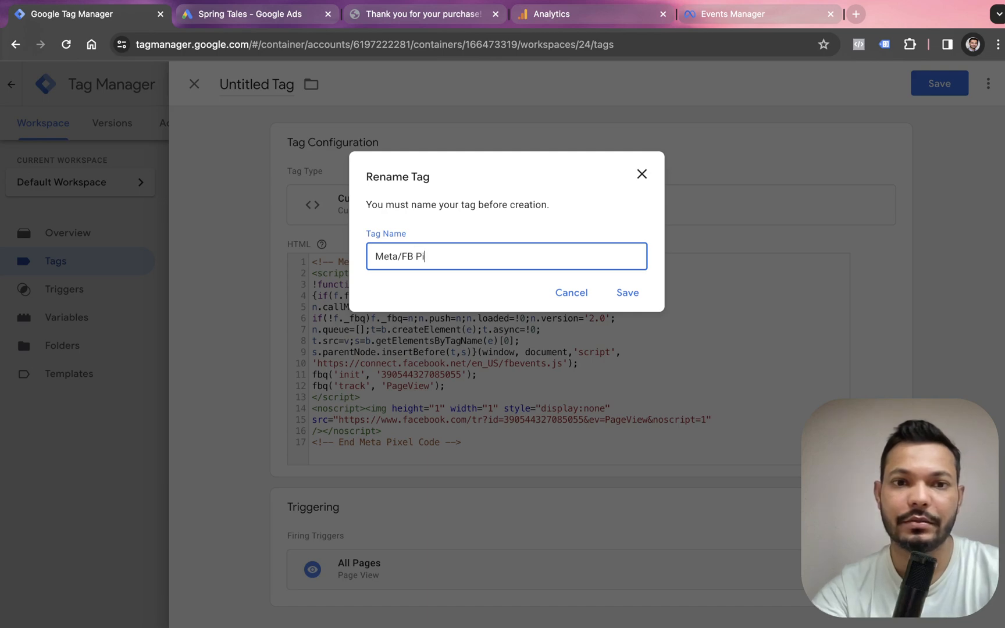
pyautogui.click(627, 294)
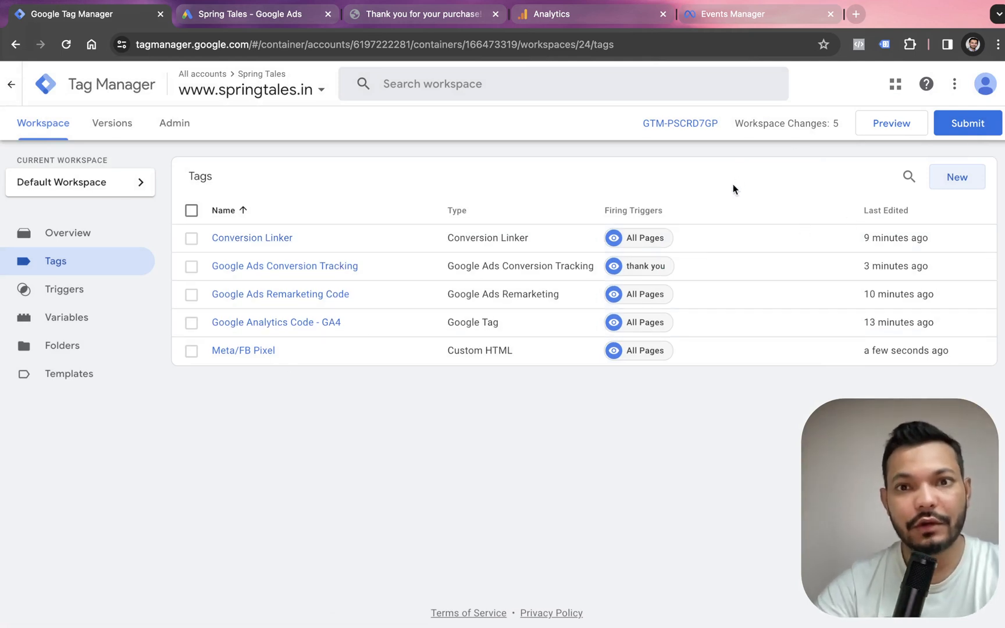
# Submit and publish the workspace changes to the Live environment, leaving the version name and description empty.
pyautogui.click(941, 130)
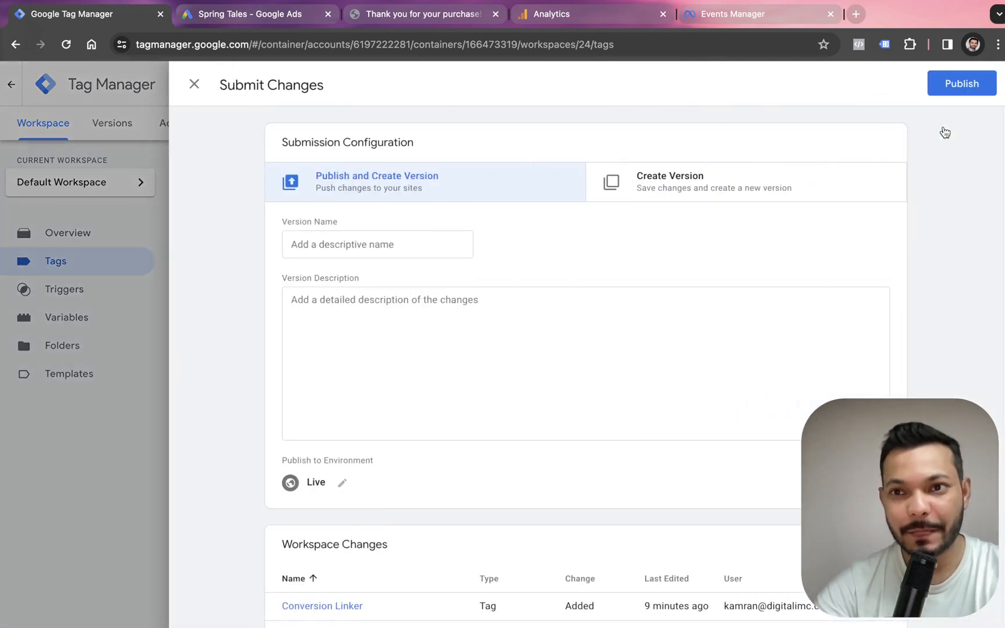
pyautogui.click(942, 88)
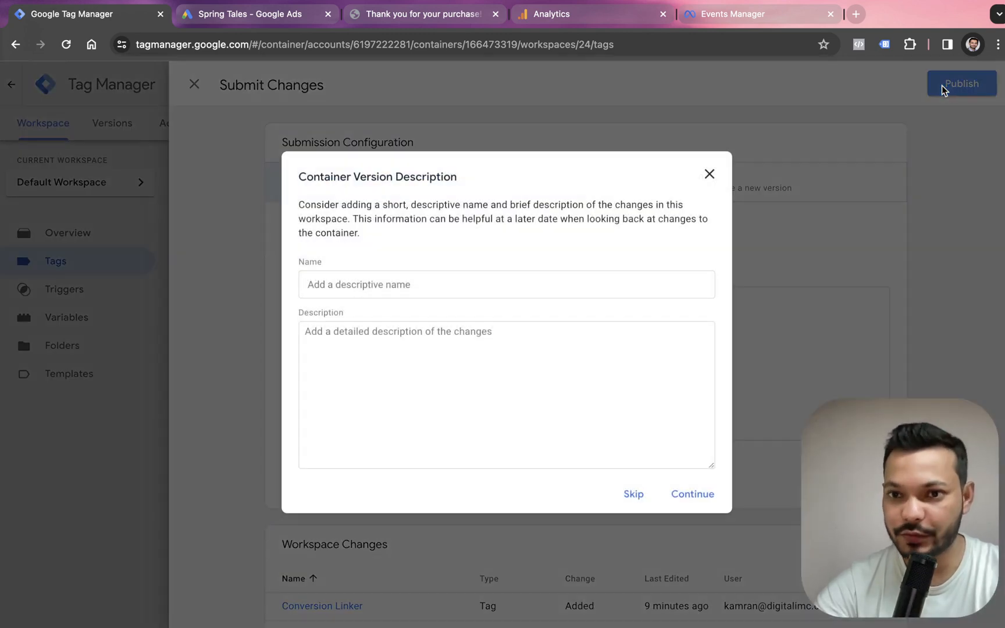
pyautogui.click(695, 501)
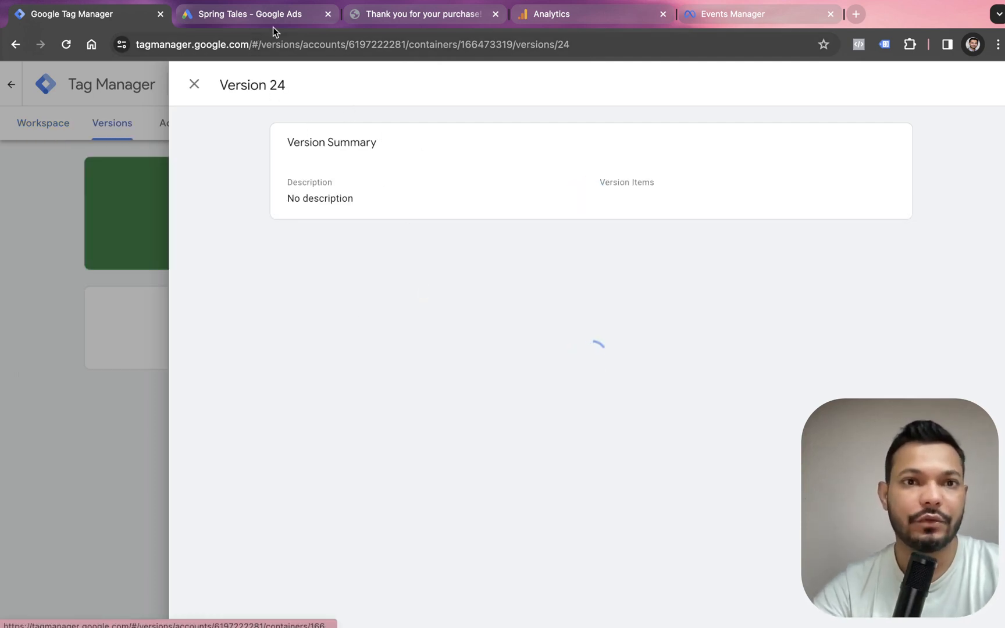
# Switch to the Spring Tales thank-you page of the completed test purchase.
pyautogui.click(385, 16)
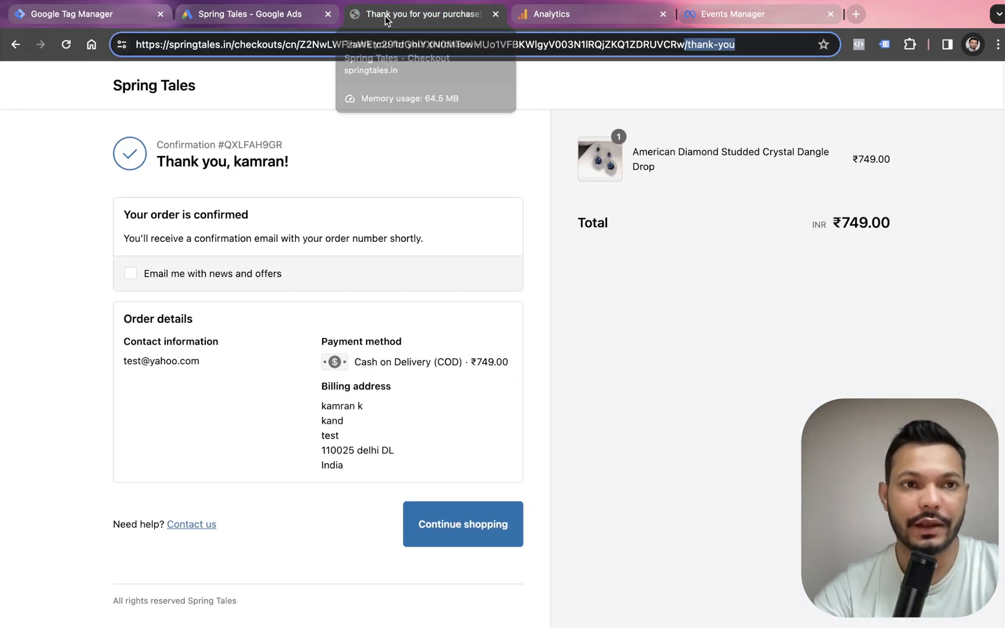